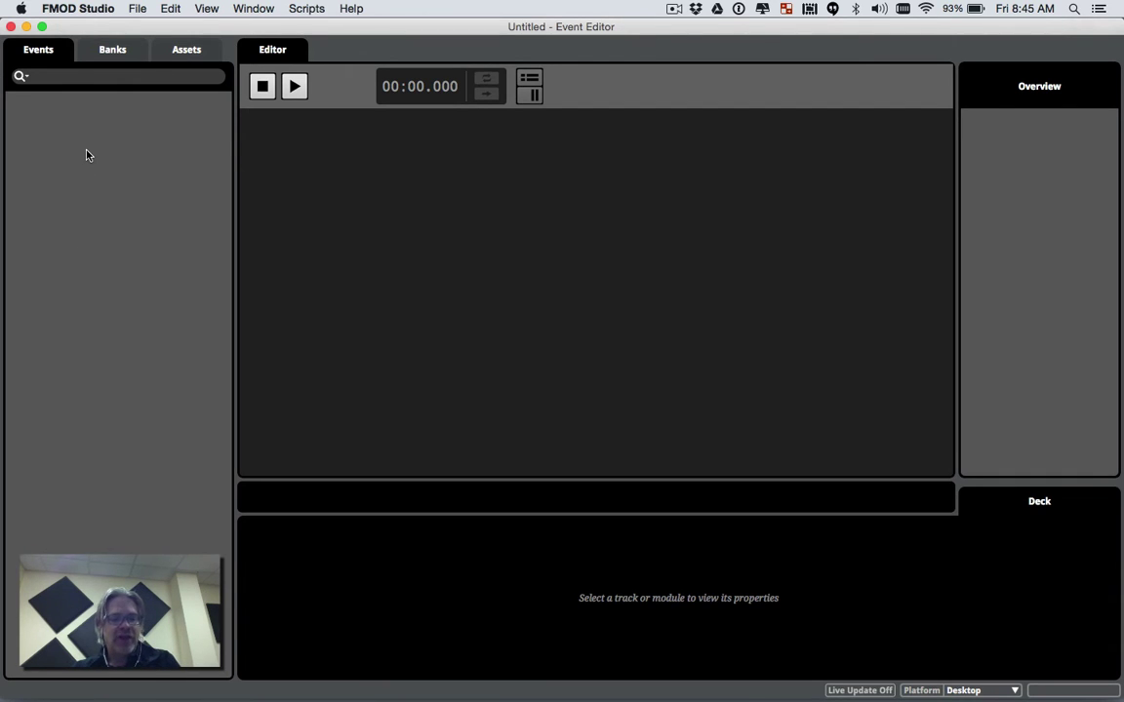
Save the project on the Desktop as "fmod branching tutorial".
{"action": "key", "text": "super+s"}
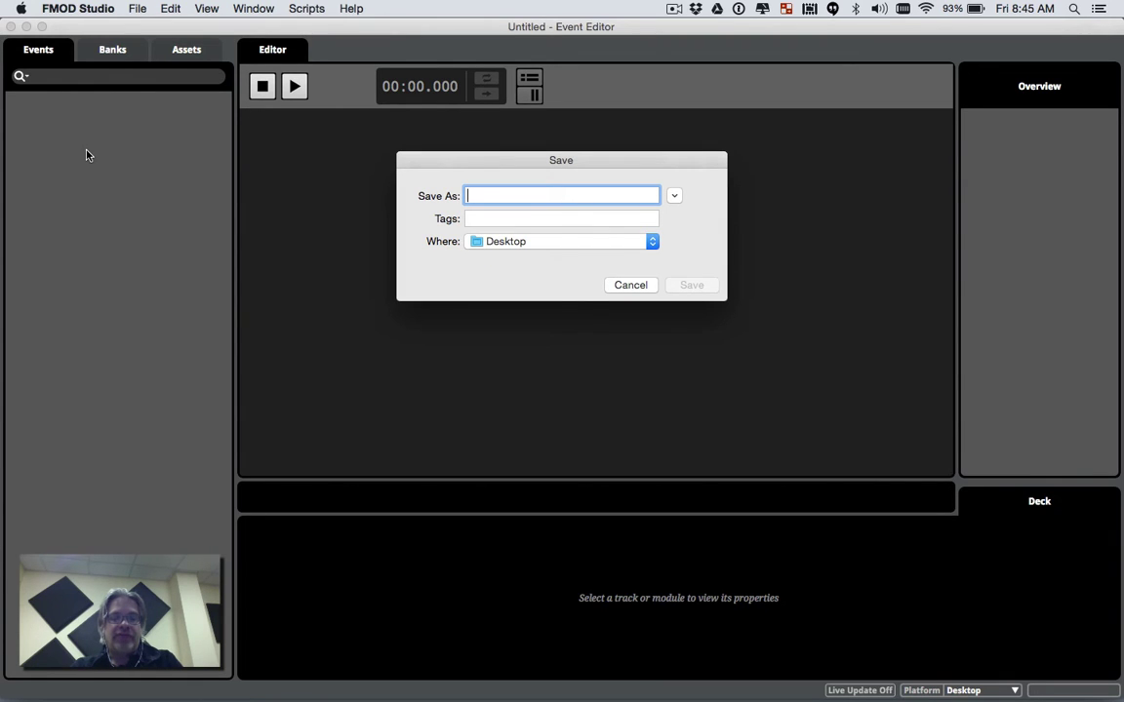
{"action": "type", "text": "fmod branching tutorial"}
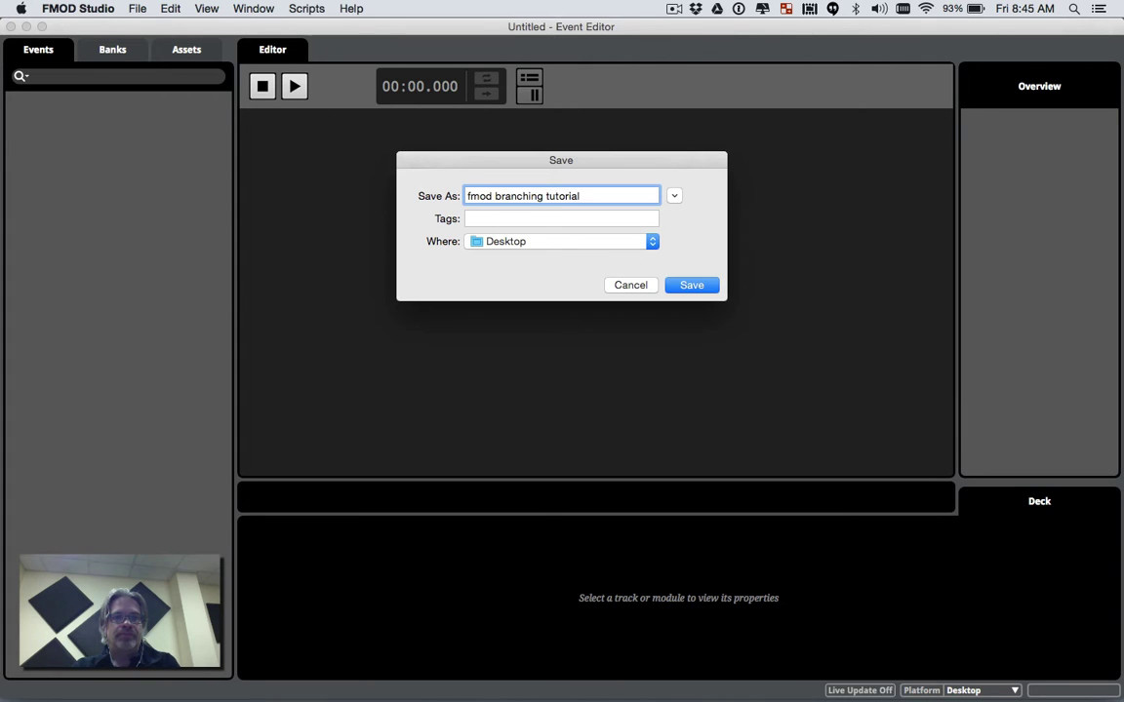
{"action": "key", "text": "Return"}
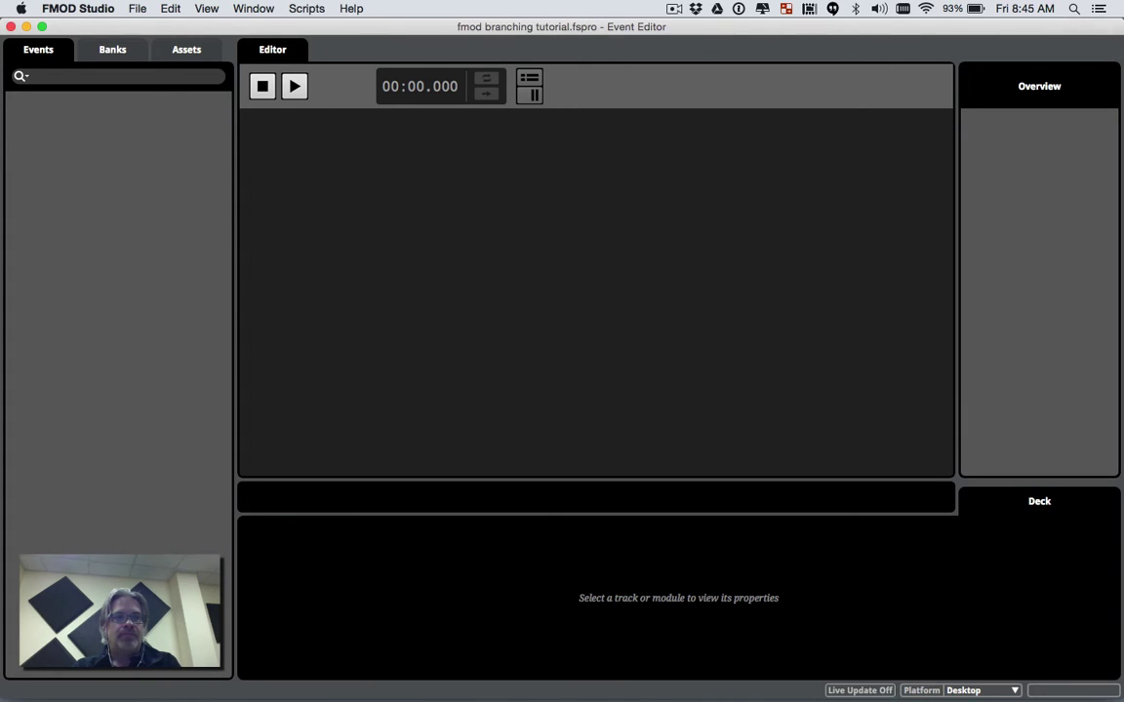
Create a new event and add a second audio track to it.
{"action": "right_click", "coordinate": [127, 120]}
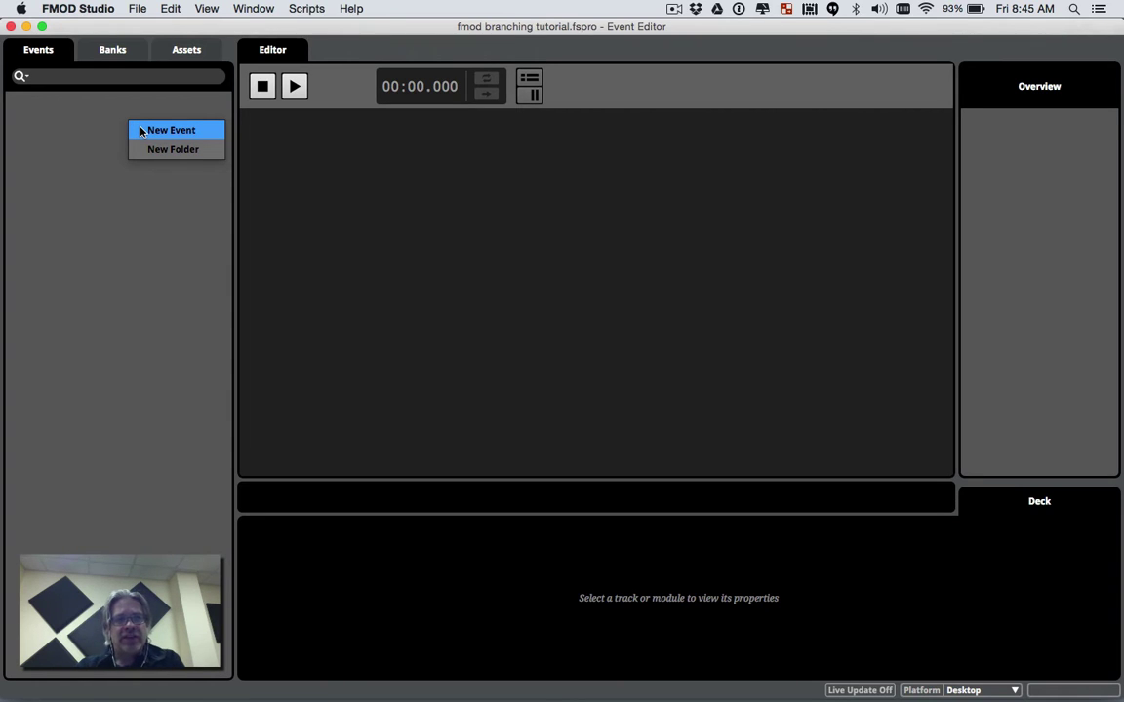
{"action": "left_click", "coordinate": [141, 131]}
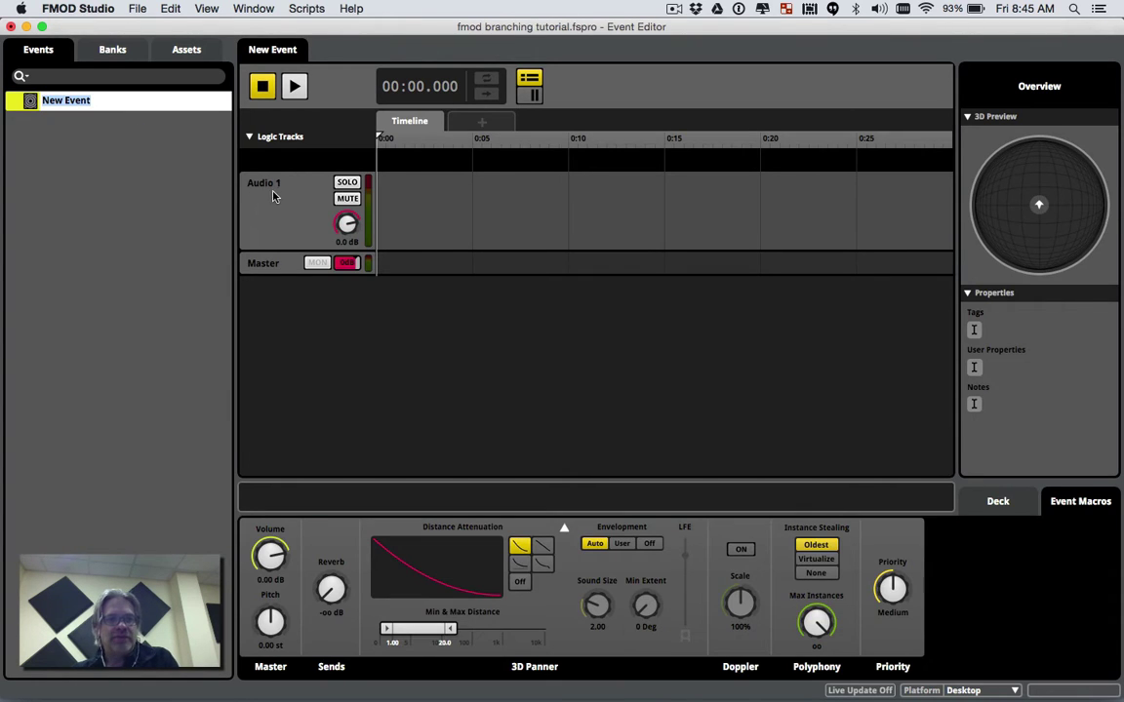
{"action": "left_click", "coordinate": [275, 196]}
{"action": "right_click", "coordinate": [279, 197]}
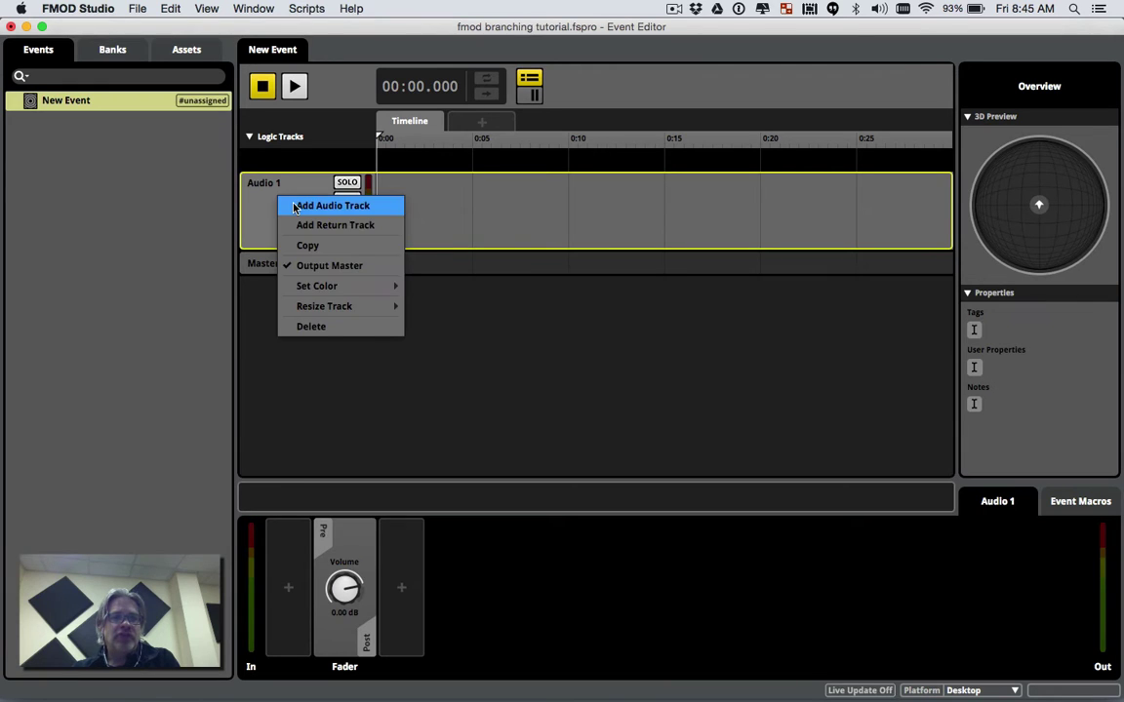
{"action": "left_click", "coordinate": [294, 207]}
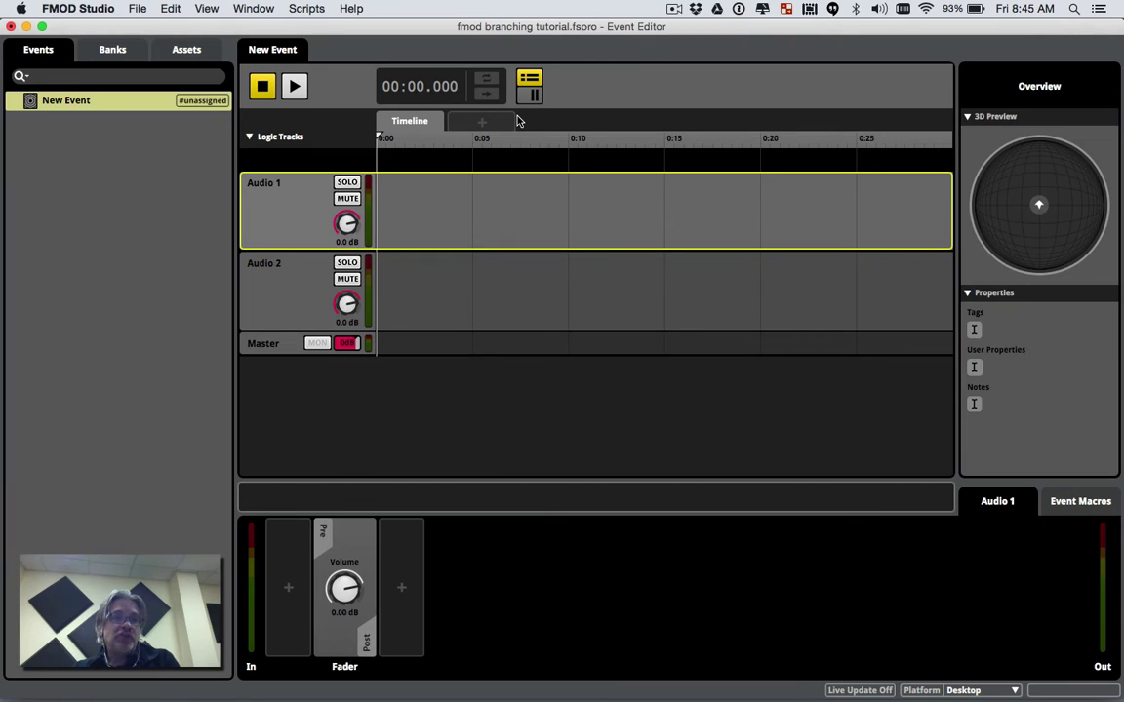
Delete the 3D Panner effect from the event's Master track.
{"action": "left_click", "coordinate": [276, 343]}
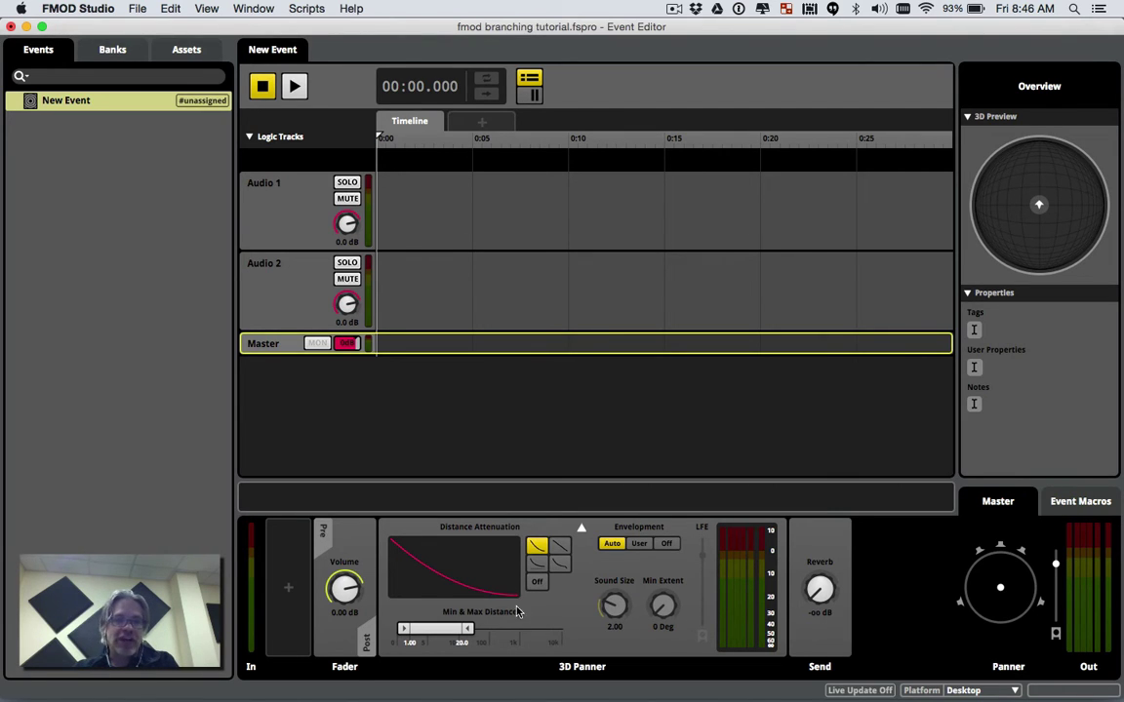
{"action": "right_click", "coordinate": [550, 611]}
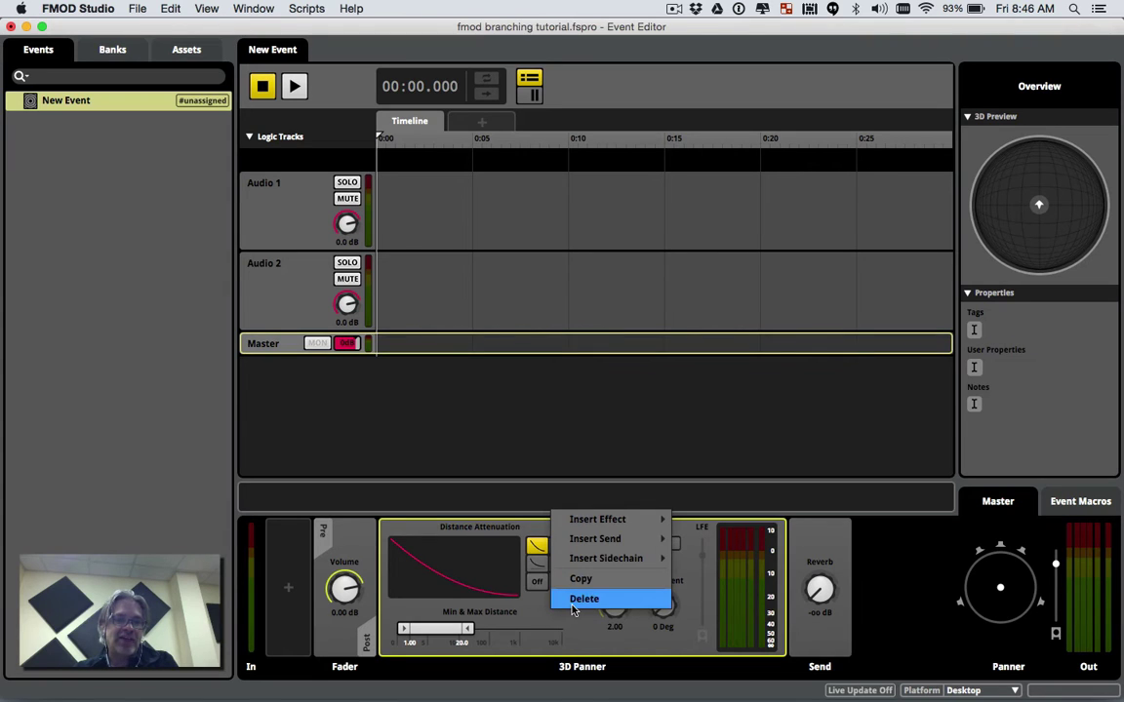
{"action": "left_click", "coordinate": [583, 599]}
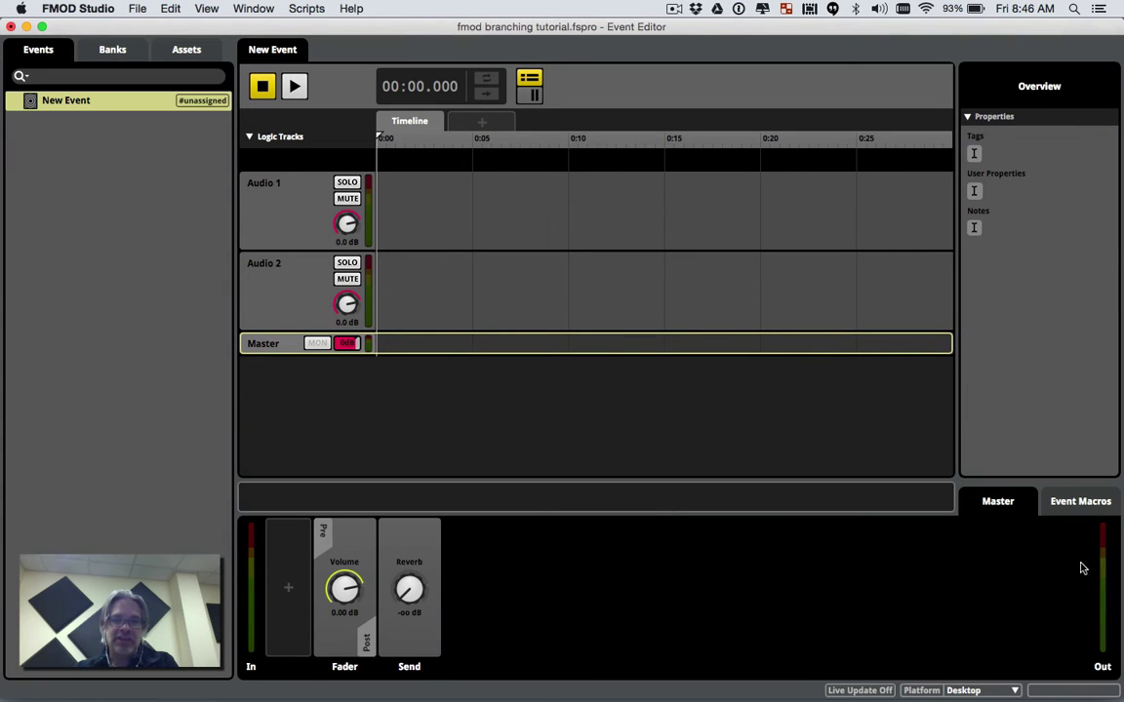
{"action": "left_click", "coordinate": [289, 315]}
{"action": "left_click", "coordinate": [290, 344]}
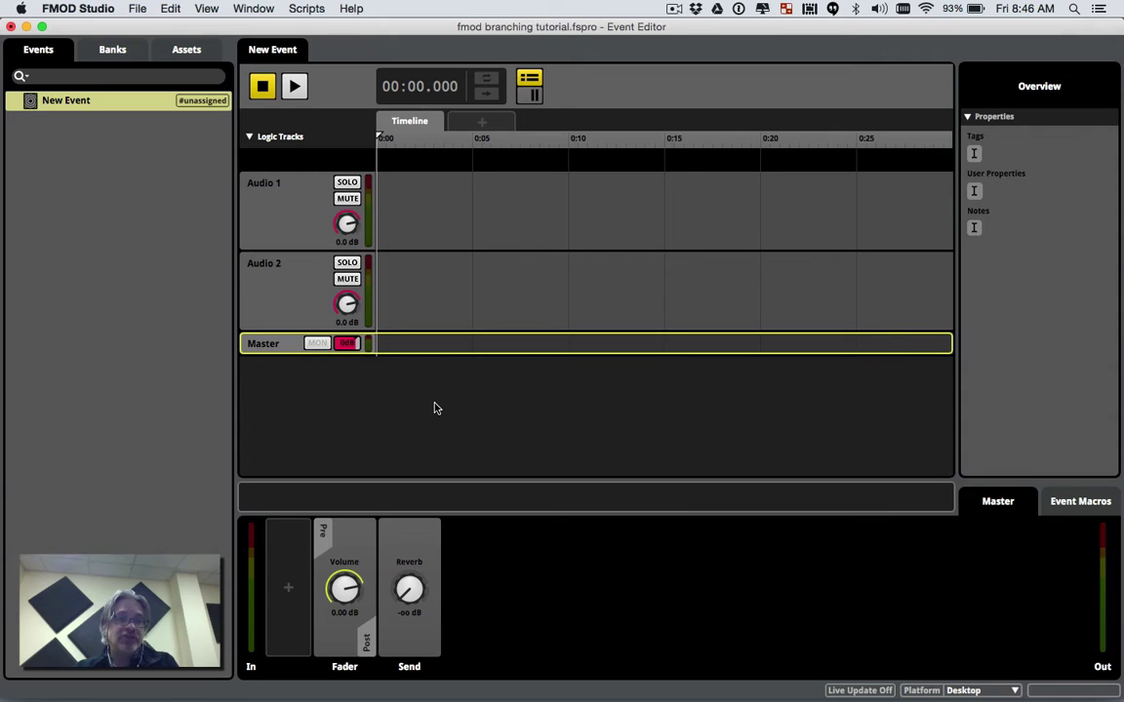
Switch to Finder, open the branching_example_1 folder on the desktop, and arrange its window beside the event editor.
{"action": "key", "text": "super+Tab"}
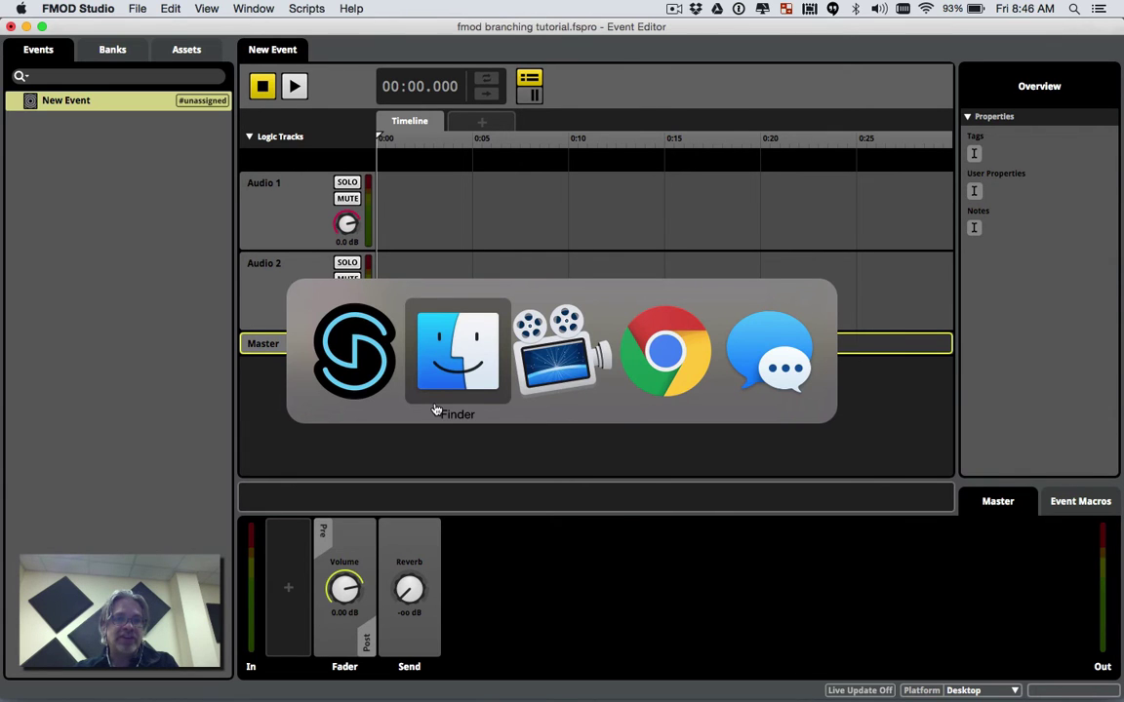
{"action": "key", "text": "super+w"}
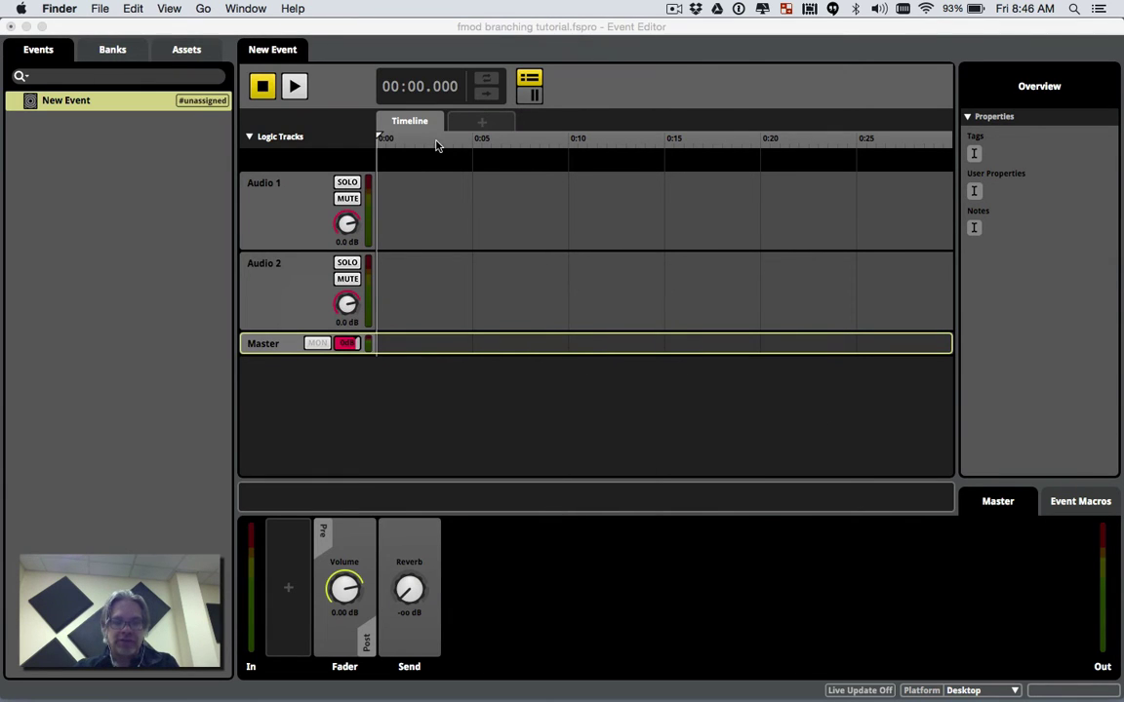
{"action": "left_click_drag", "start_coordinate": [552, 29], "coordinate": [341, 32]}
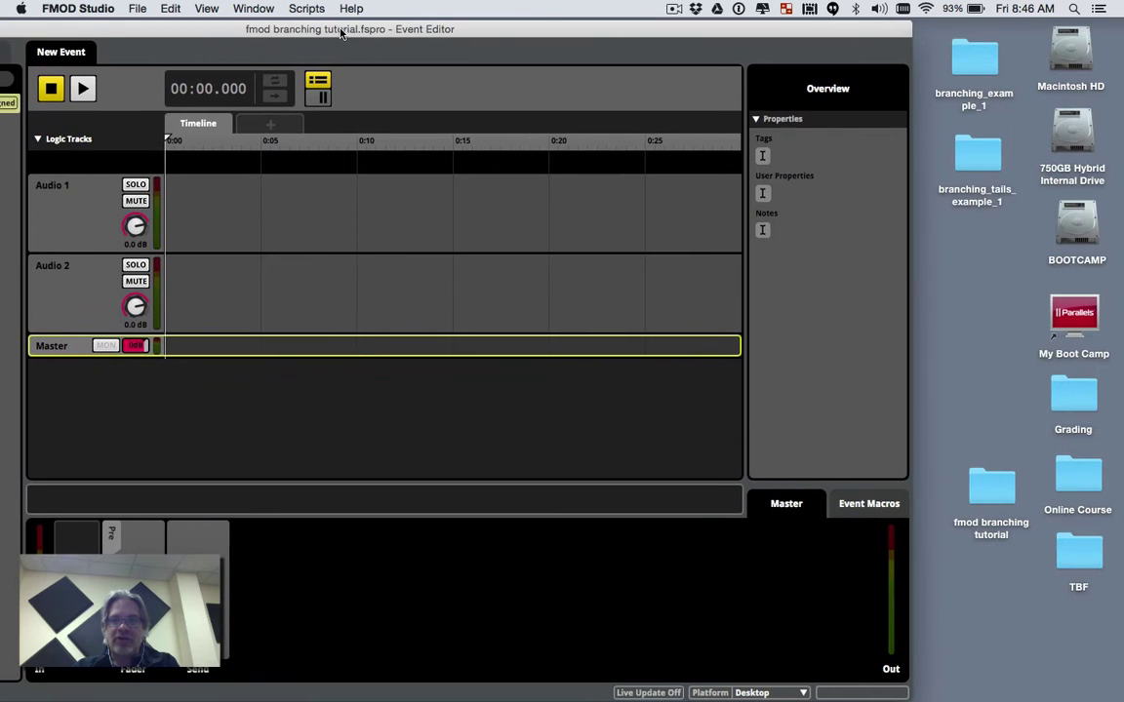
{"action": "double_click", "coordinate": [973, 59]}
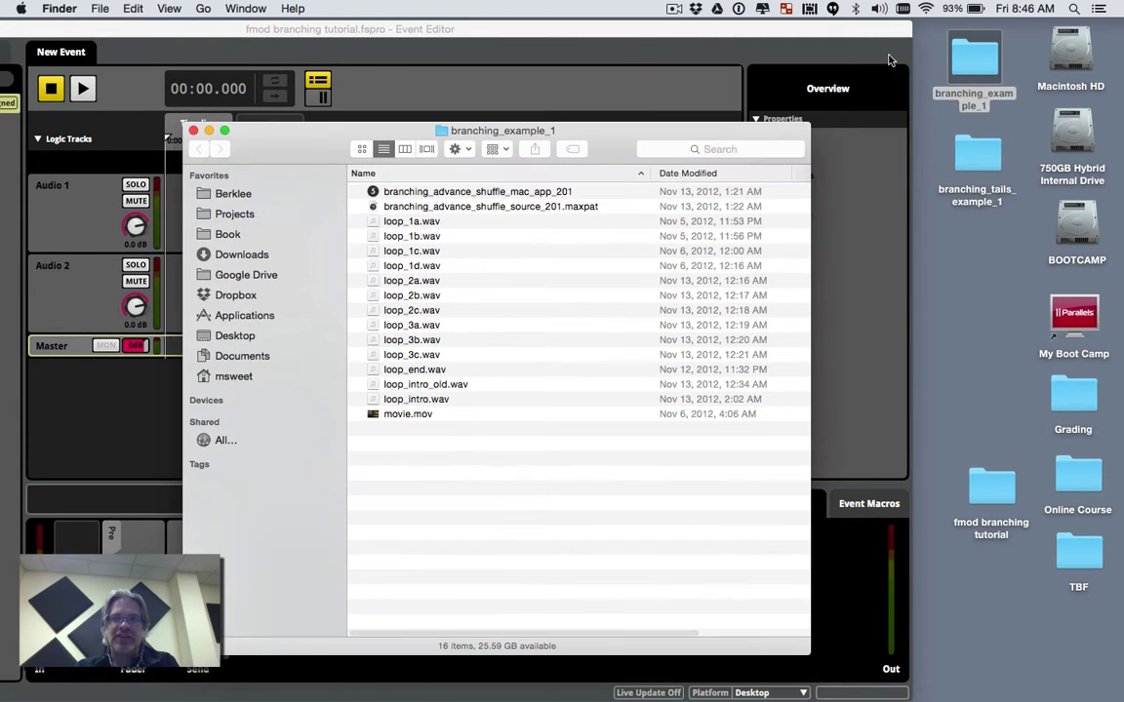
{"action": "left_click_drag", "start_coordinate": [602, 137], "coordinate": [1098, 146]}
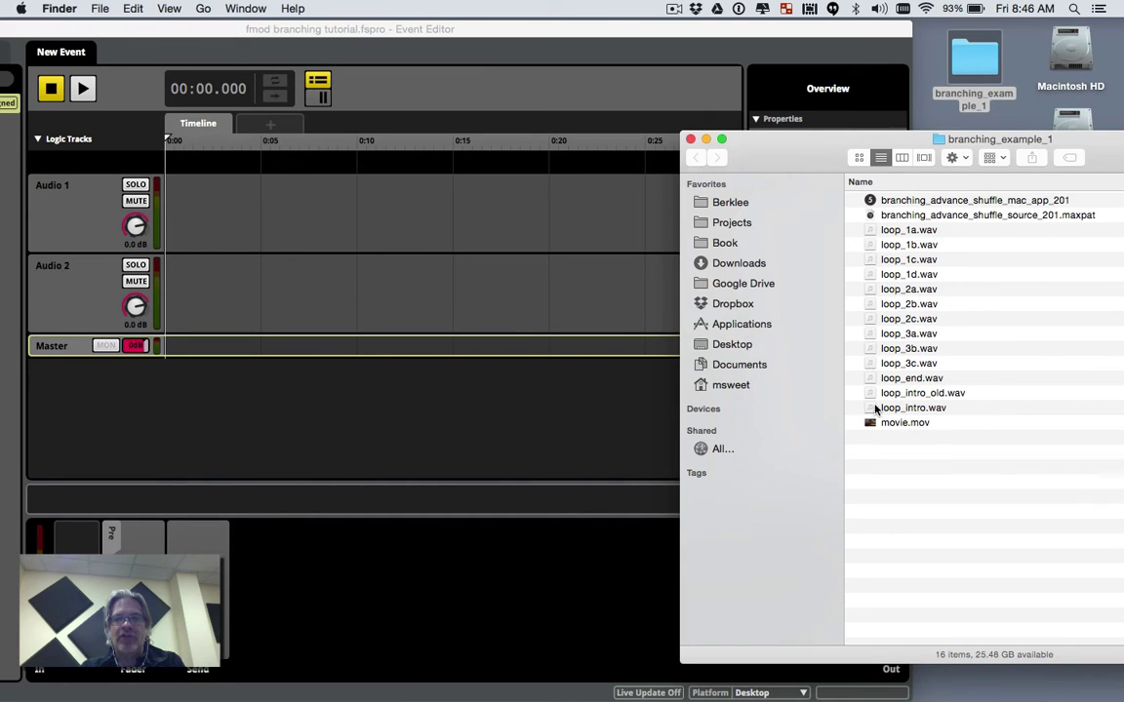
Place loop_intro.wav at the start of Audio 1 and loop_1a.wav on Audio 2 directly where the intro ends.
{"action": "left_click_drag", "start_coordinate": [875, 409], "coordinate": [225, 228]}
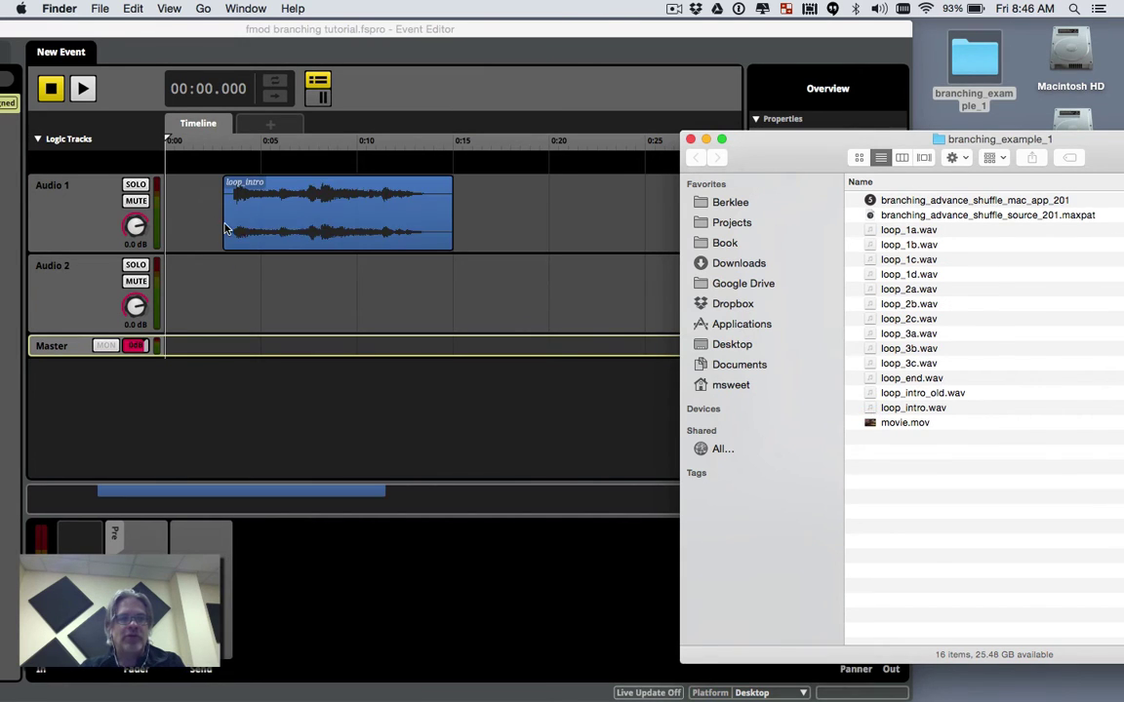
{"action": "left_click_drag", "start_coordinate": [327, 230], "coordinate": [239, 230]}
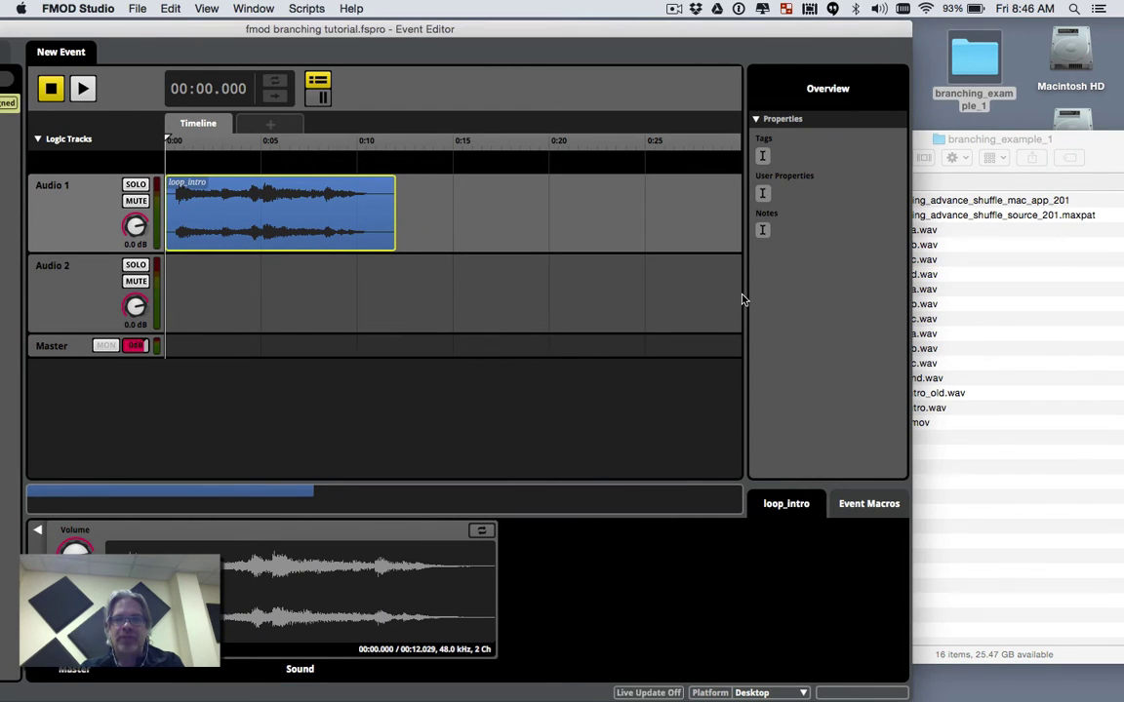
{"action": "left_click_drag", "start_coordinate": [743, 295], "coordinate": [778, 294]}
{"action": "left_click", "coordinate": [1002, 290]}
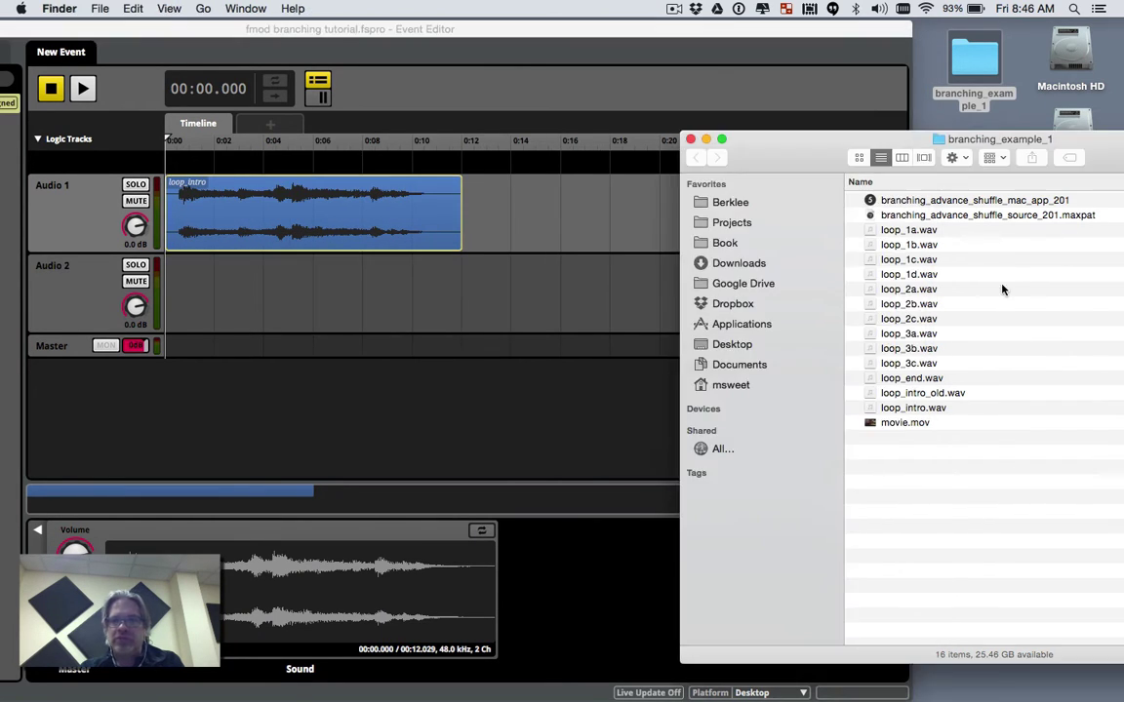
{"action": "left_click", "coordinate": [925, 231]}
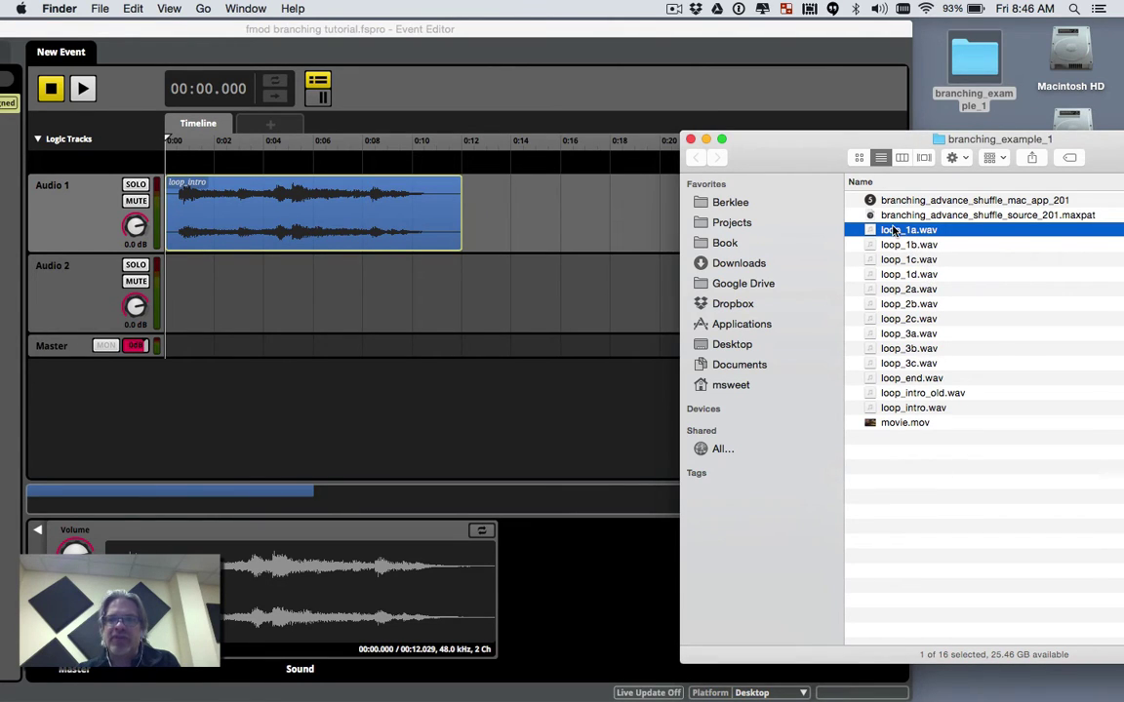
{"action": "left_click_drag", "start_coordinate": [893, 232], "coordinate": [497, 282]}
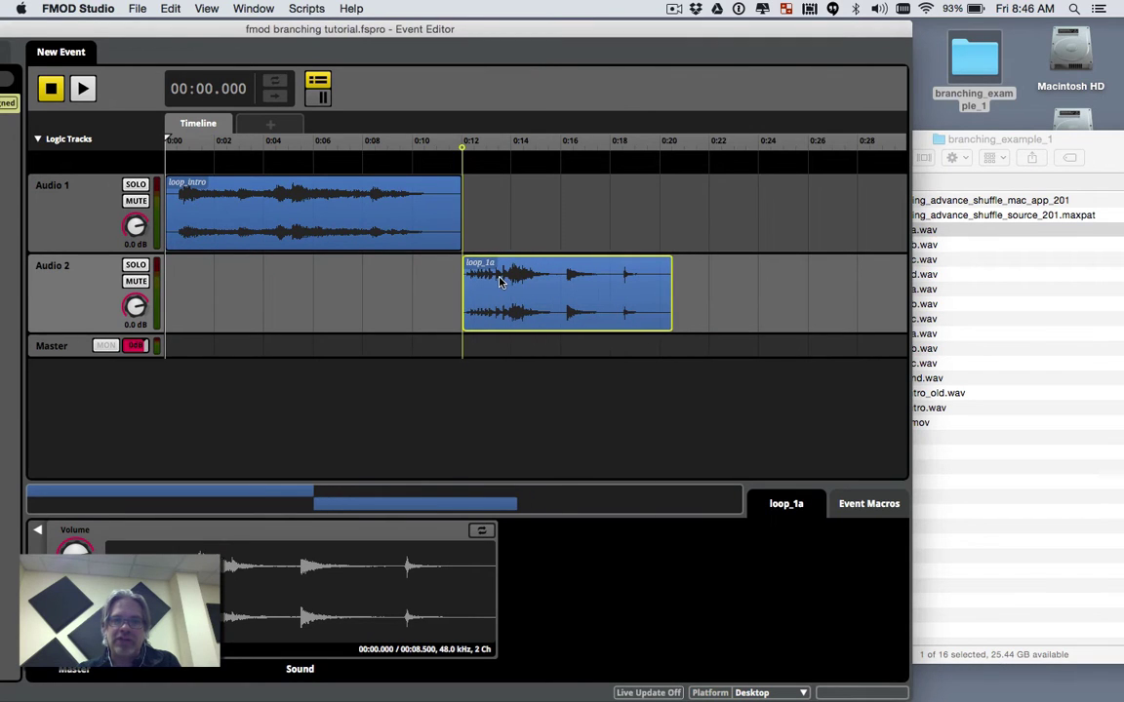
Place loop_1b.wav on Audio 1 right after loop_1a, and loop_1c.wav on Audio 2 right after loop_1b.
{"action": "left_click", "coordinate": [942, 249]}
{"action": "left_click_drag", "start_coordinate": [923, 248], "coordinate": [688, 211]}
{"action": "left_click", "coordinate": [988, 249]}
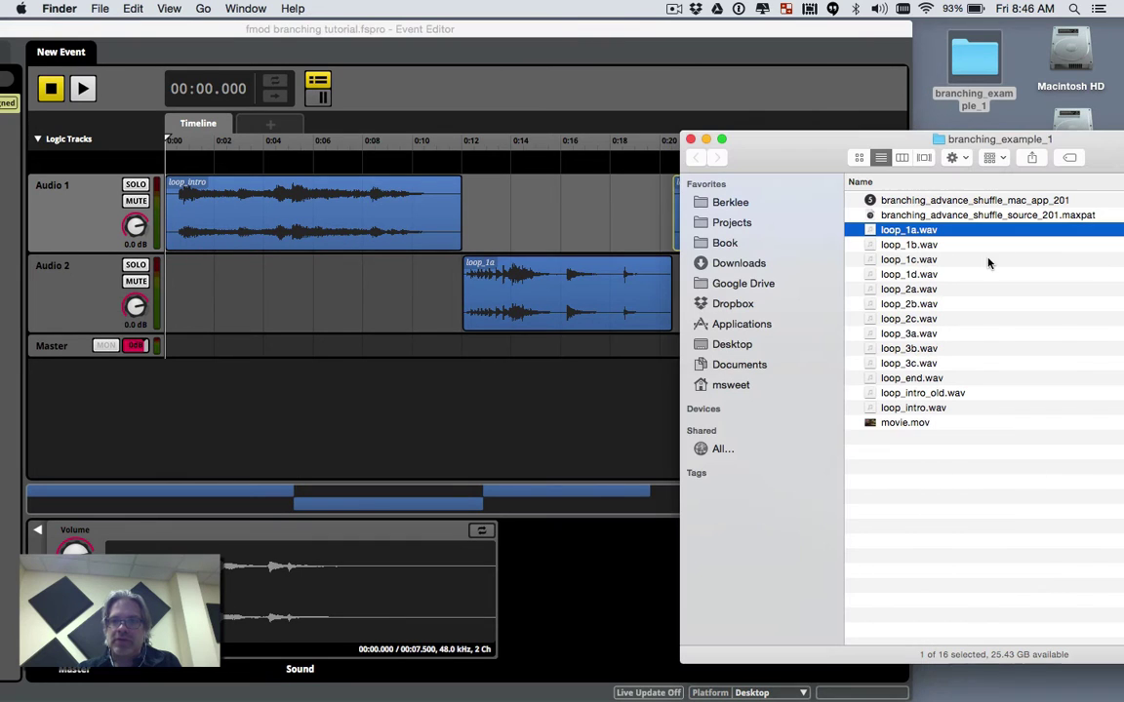
{"action": "left_click_drag", "start_coordinate": [927, 258], "coordinate": [834, 314]}
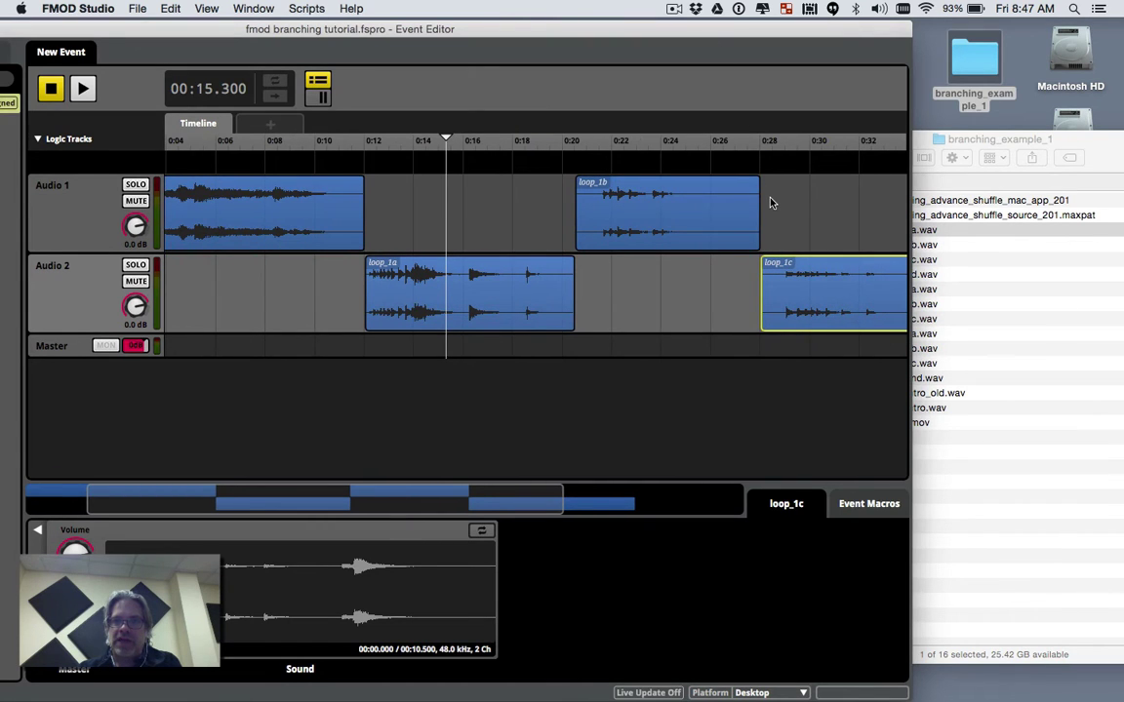
Place loop_1d.wav on Audio 1 so it starts exactly where loop_1c ends.
{"action": "scroll", "coordinate": [771, 206], "scroll_direction": "right", "scroll_amount": 10}
{"action": "left_click", "coordinate": [1012, 337]}
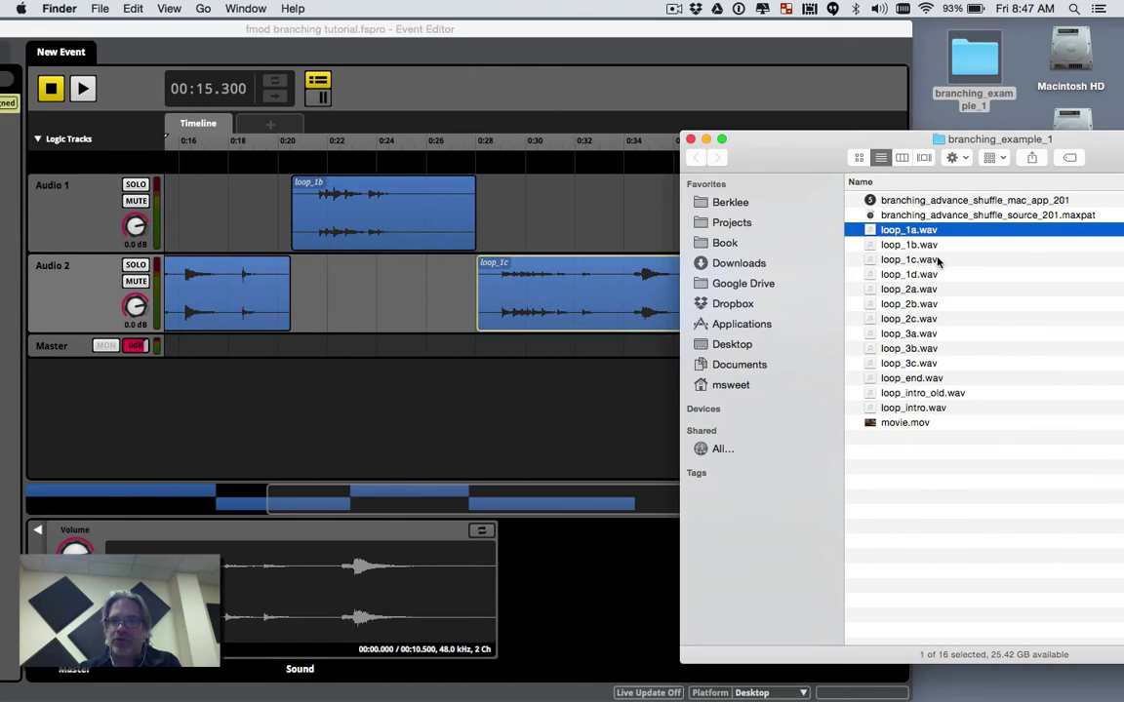
{"action": "left_click_drag", "start_coordinate": [917, 274], "coordinate": [757, 200]}
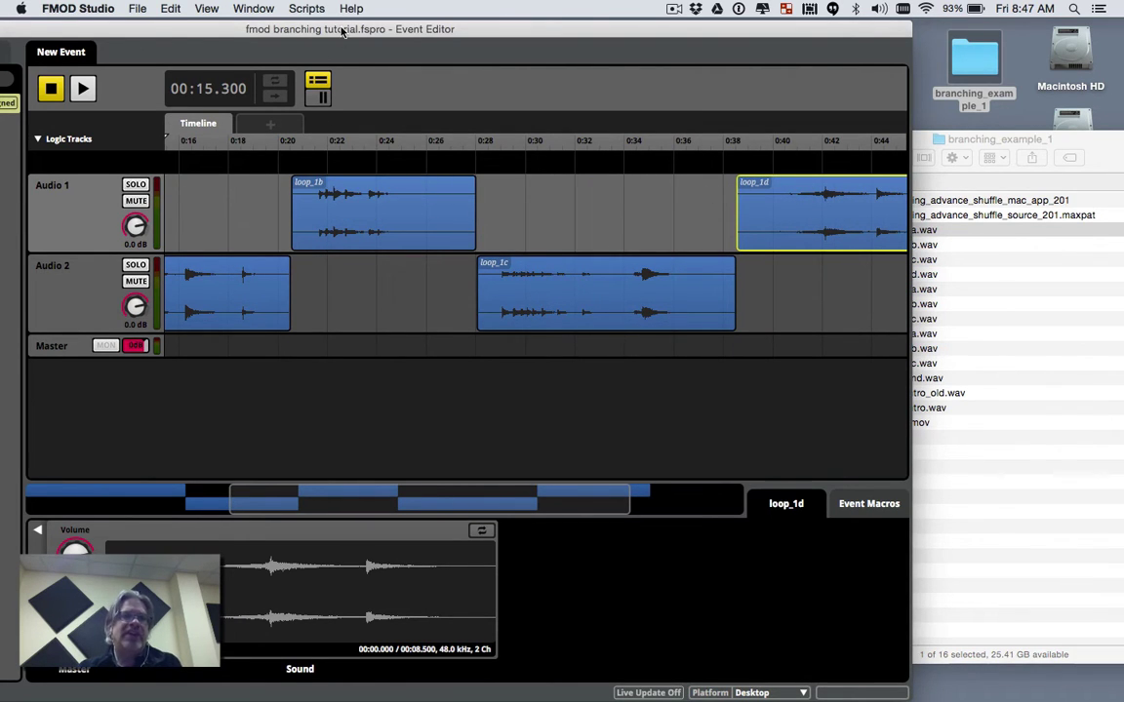
Add a loop region on the logic track spanning from the start of loop_1a to the end of loop_1d.
{"action": "left_click_drag", "start_coordinate": [341, 42], "coordinate": [563, 35]}
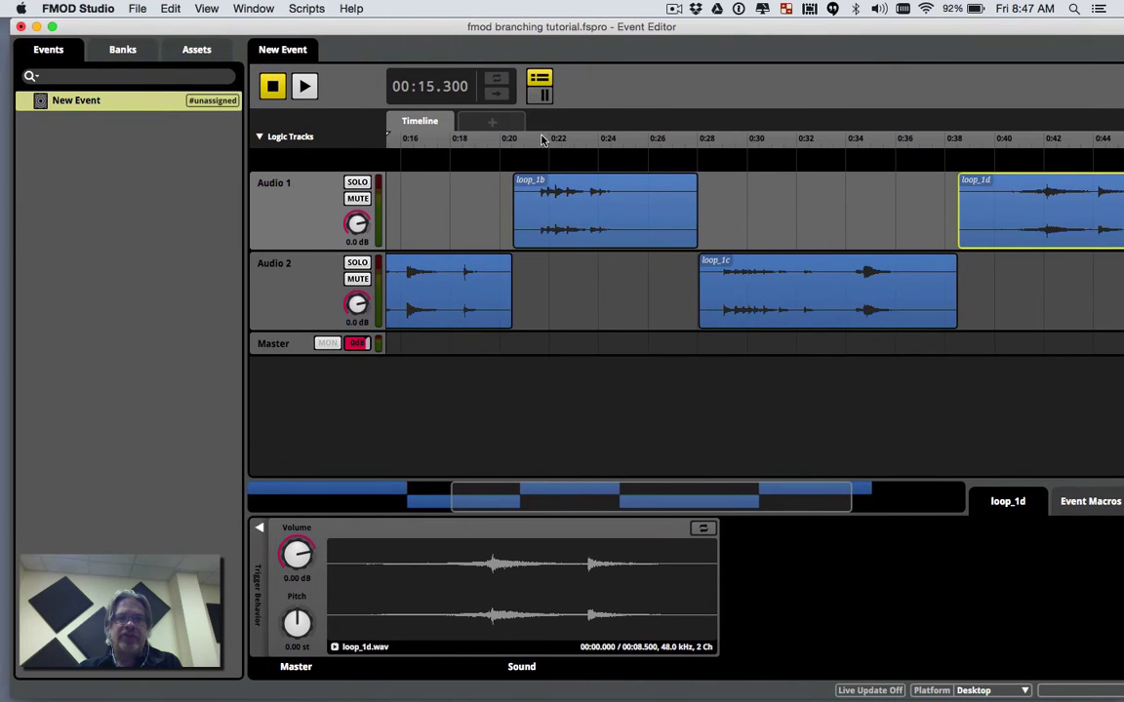
{"action": "right_click", "coordinate": [539, 163]}
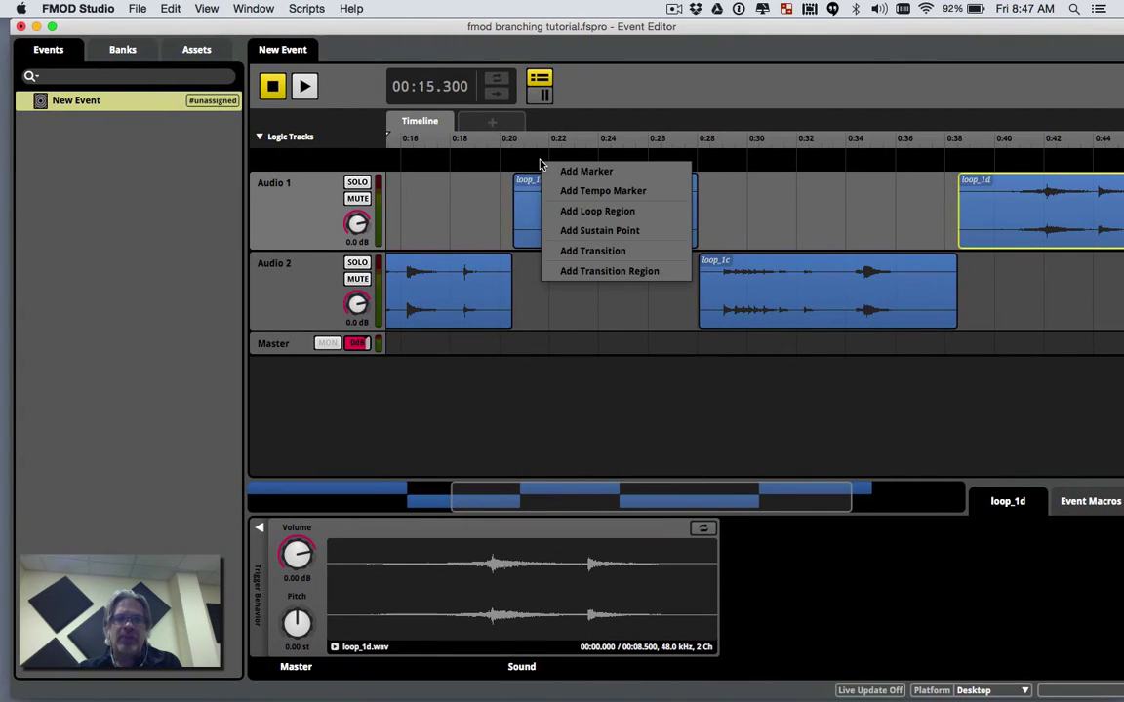
{"action": "left_click", "coordinate": [583, 211]}
{"action": "mouse_move", "coordinate": [549, 160]}
{"action": "left_mouse_down"}
{"action": "mouse_move", "coordinate": [385, 157]}
{"action": "mouse_move", "coordinate": [540, 139]}
{"action": "mouse_move", "coordinate": [494, 135]}
{"action": "mouse_move", "coordinate": [944, 176]}
{"action": "mouse_move", "coordinate": [1119, 168]}
{"action": "mouse_move", "coordinate": [1035, 170]}
{"action": "left_mouse_up"}
{"action": "left_click_drag", "start_coordinate": [887, 494], "coordinate": [964, 496]}
Show the whole arrangement in the timeline and play the event to audition the intro and looped section, stopping afterward.
{"action": "double_click", "coordinate": [558, 28]}
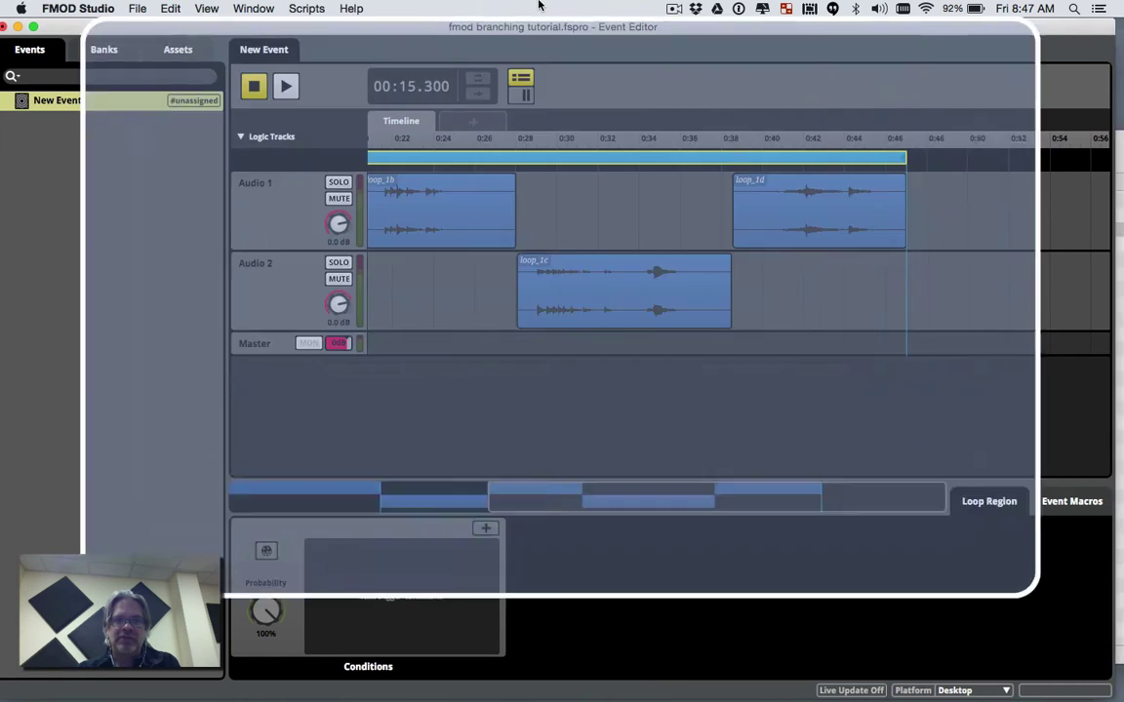
{"action": "scroll", "coordinate": [549, 205], "scroll_direction": "left", "scroll_amount": 10}
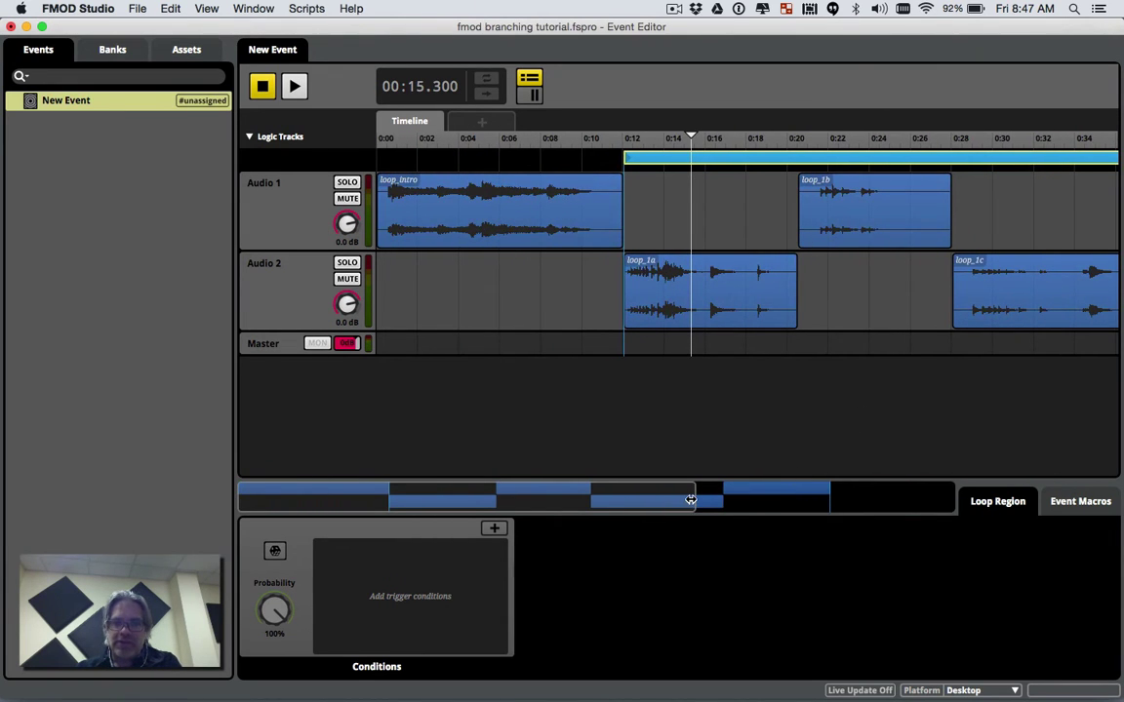
{"action": "left_click_drag", "start_coordinate": [689, 500], "coordinate": [991, 489]}
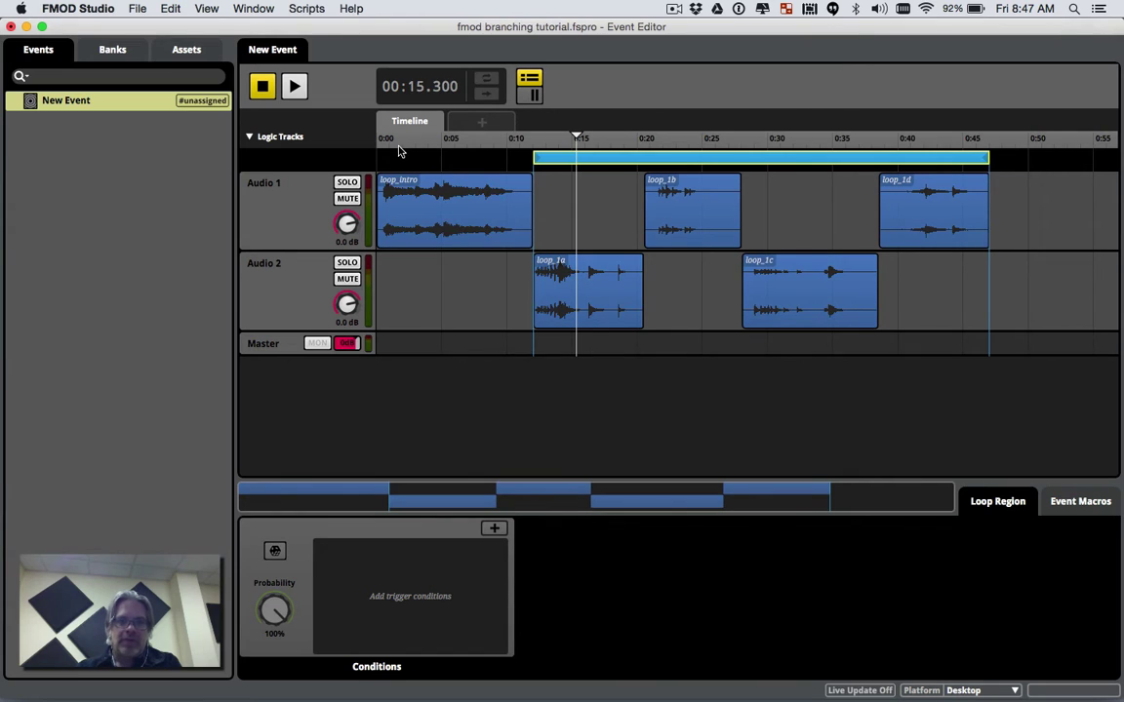
{"action": "left_click", "coordinate": [358, 133]}
{"action": "left_click", "coordinate": [293, 86]}
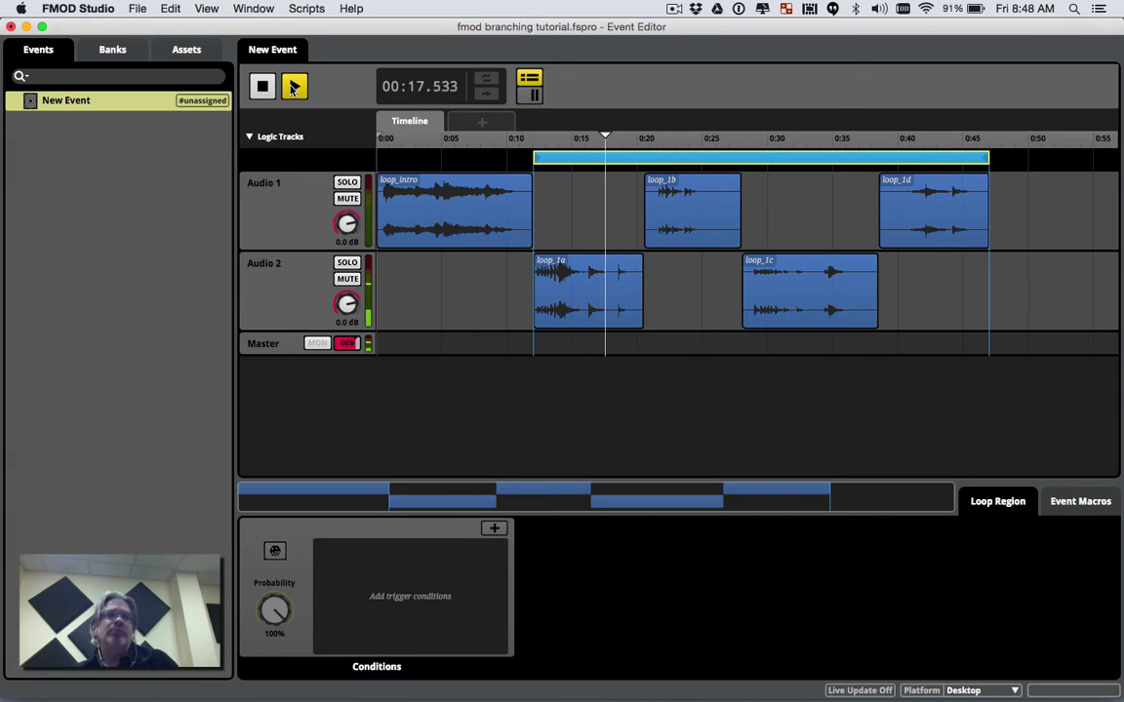
{"action": "left_click", "coordinate": [260, 86]}
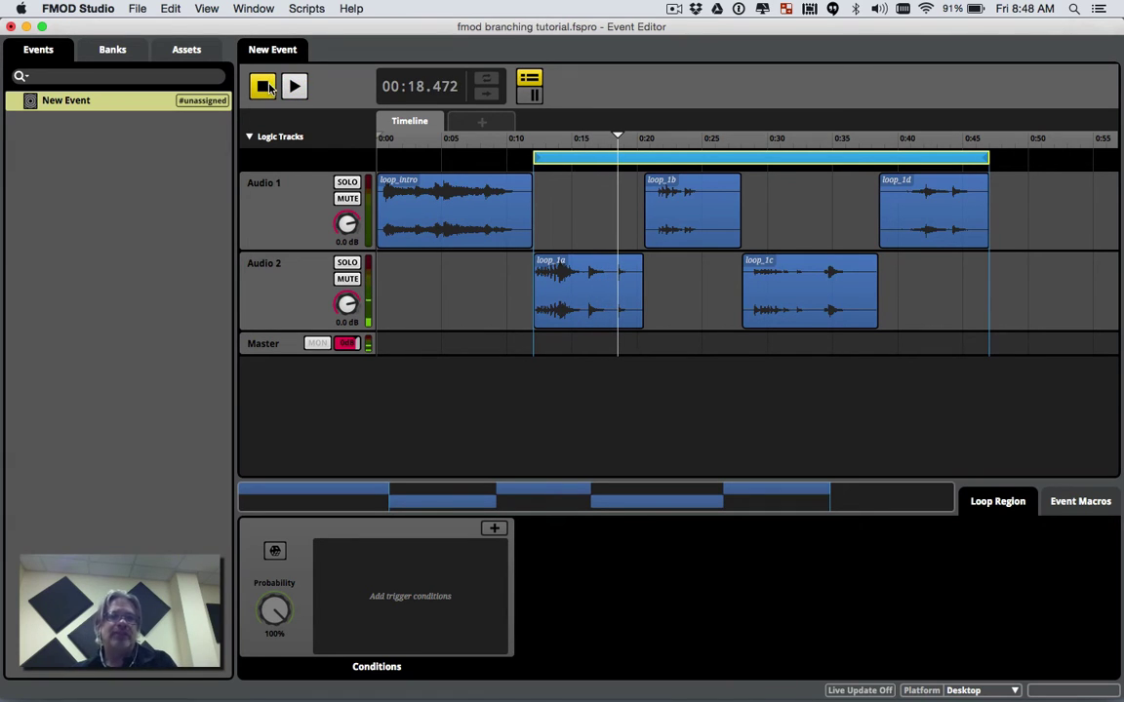
Add a marker on the logic track at about 0:09, just before the loop region.
{"action": "right_click", "coordinate": [491, 164]}
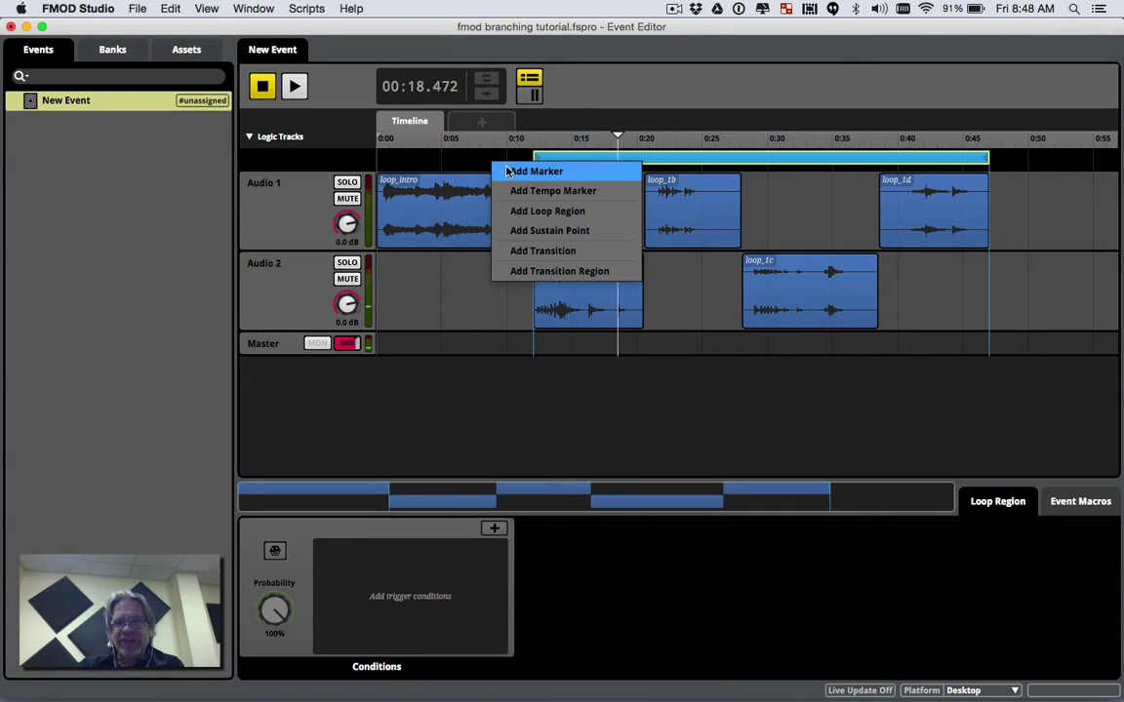
{"action": "left_click", "coordinate": [536, 172]}
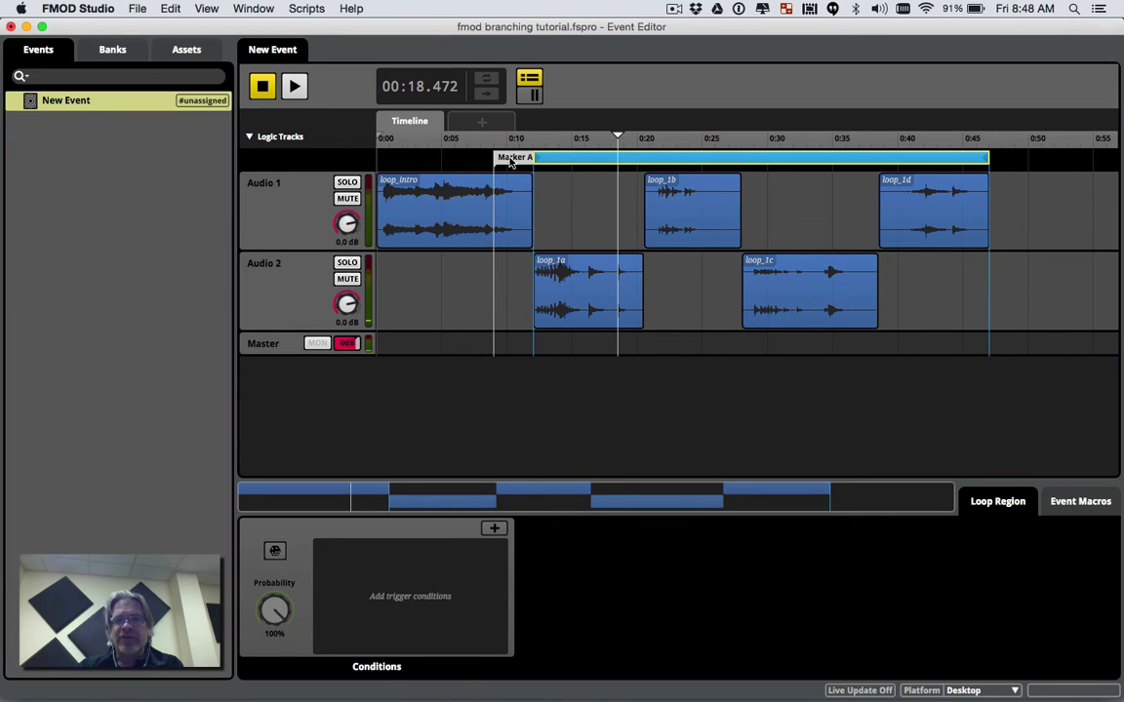
{"action": "left_click", "coordinate": [575, 157]}
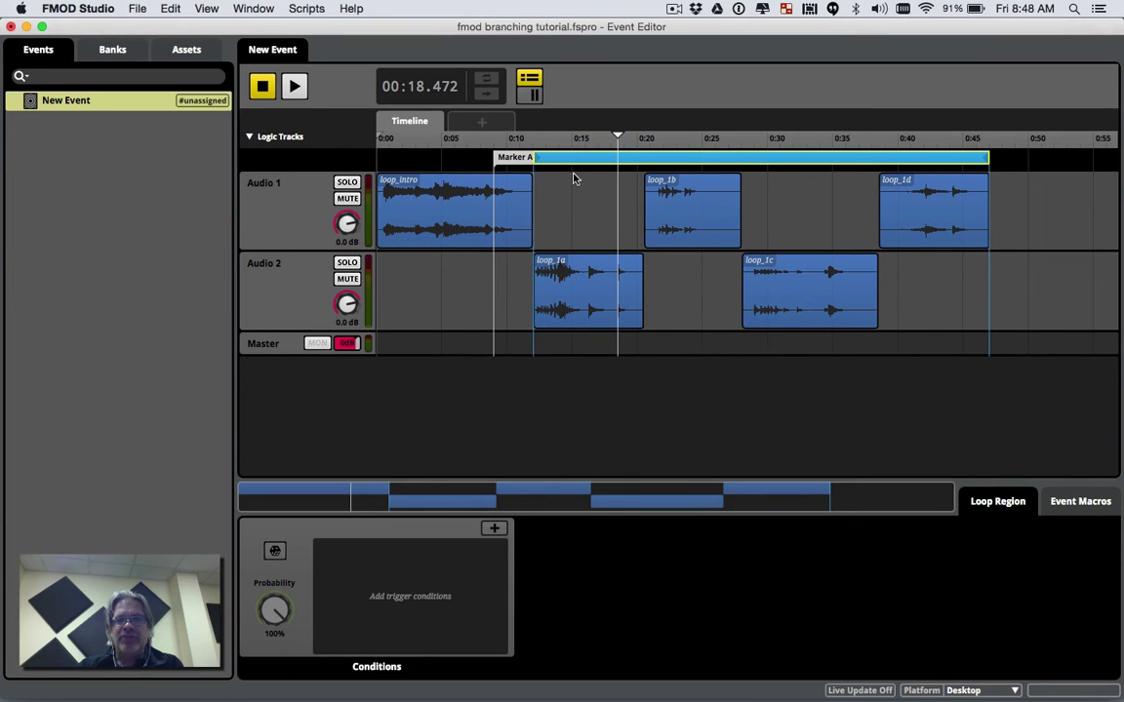
Align Marker A with the start of the loop region at loop_1a and rename it state_1.
{"action": "left_click_drag", "start_coordinate": [527, 158], "coordinate": [571, 161]}
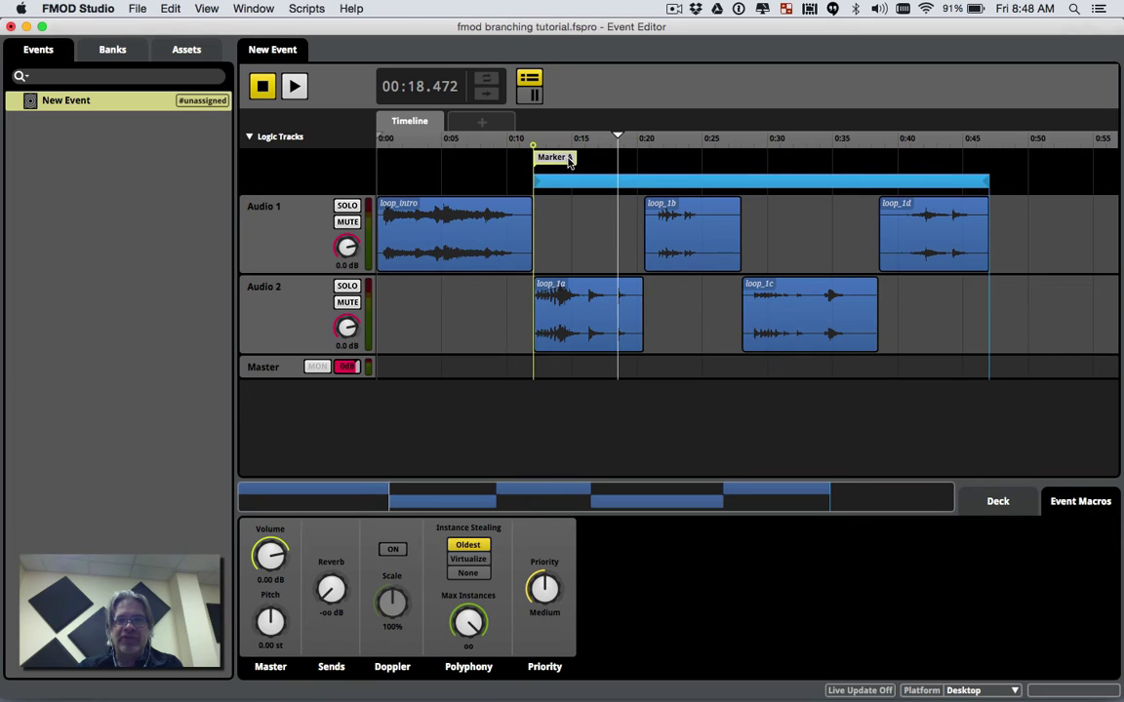
{"action": "double_click", "coordinate": [569, 161]}
{"action": "type", "text": "state_1"}
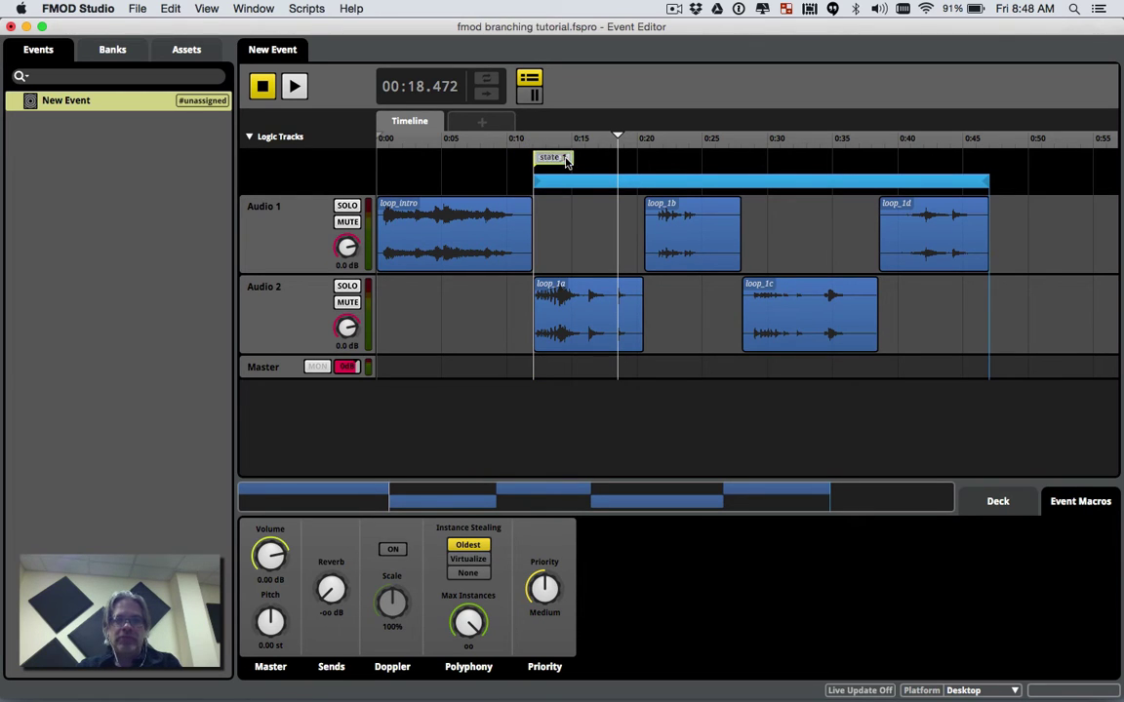
{"action": "key", "text": "Return"}
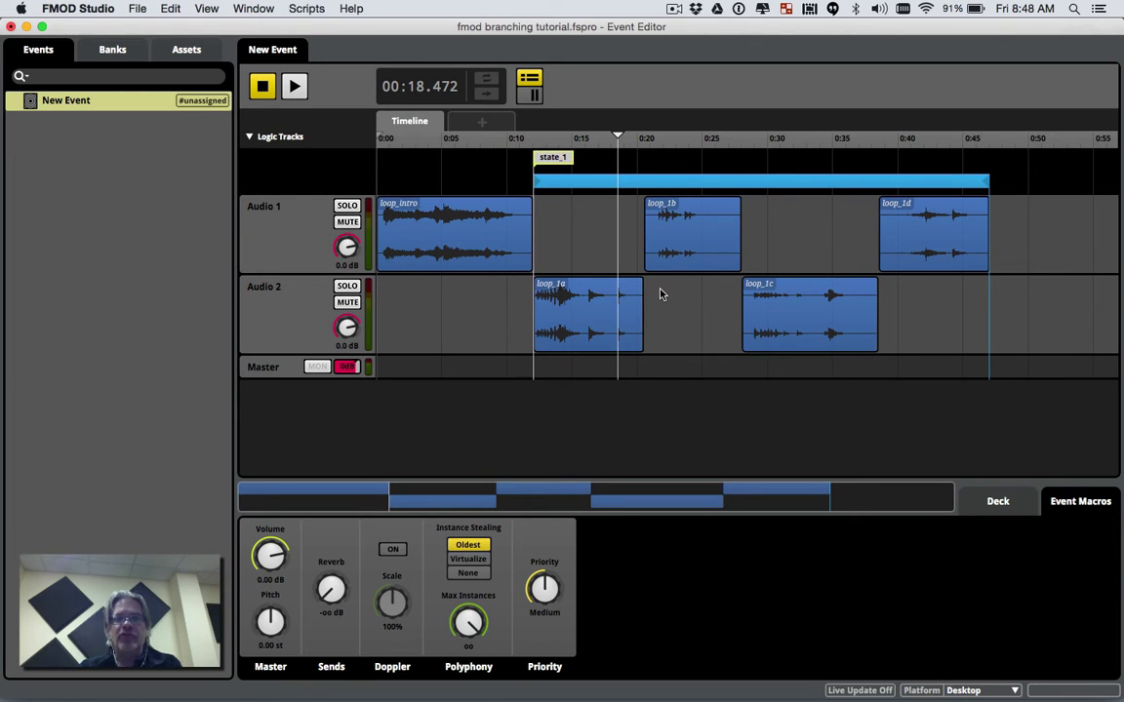
Add a marker named state_2 on the logic track at about 0:53, past the end of loop_1d.
{"action": "right_click", "coordinate": [1070, 164]}
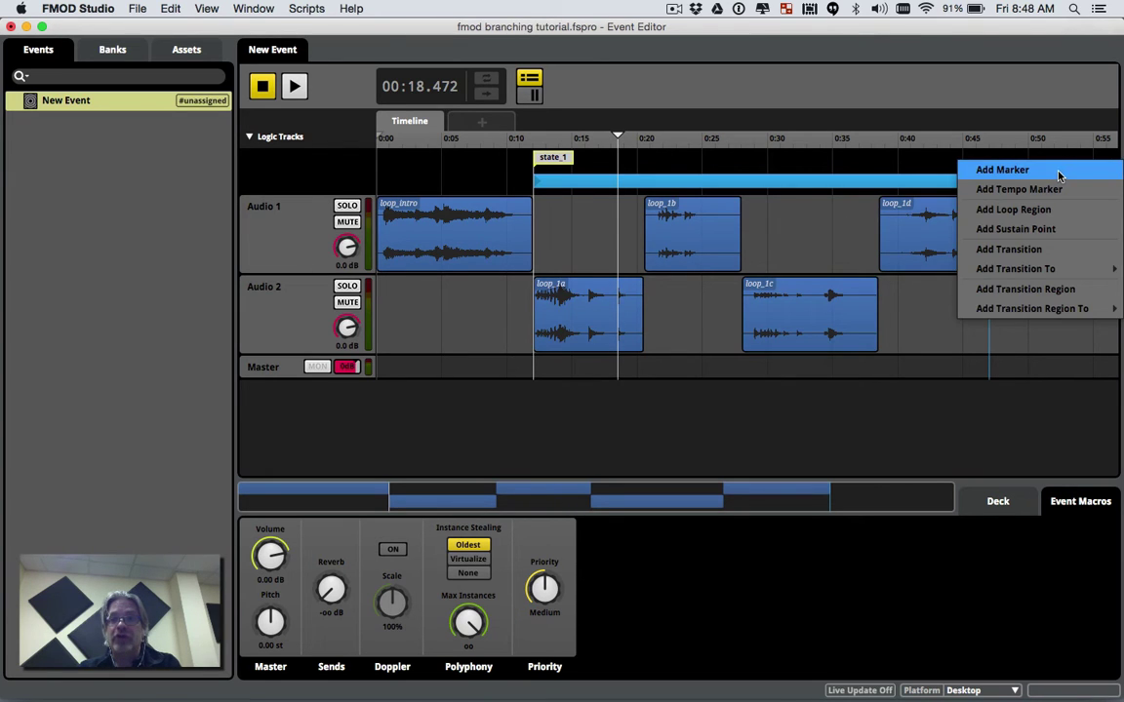
{"action": "left_click", "coordinate": [1005, 170]}
{"action": "type", "text": "s"}
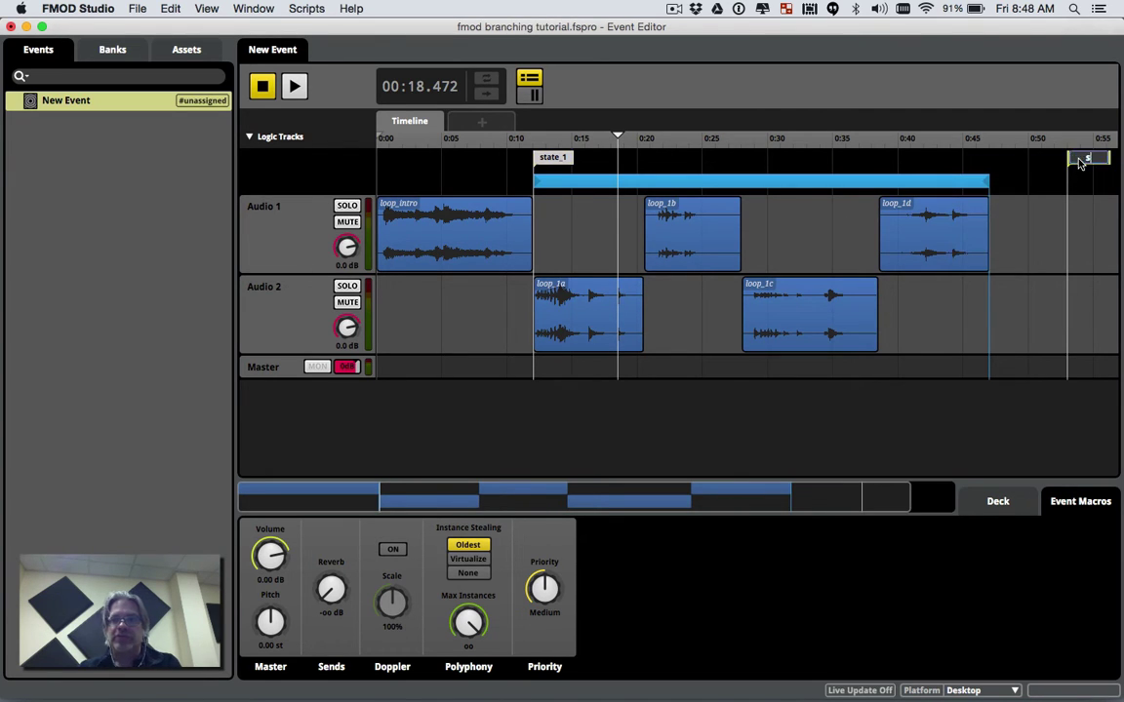
{"action": "type", "text": "tate_2"}
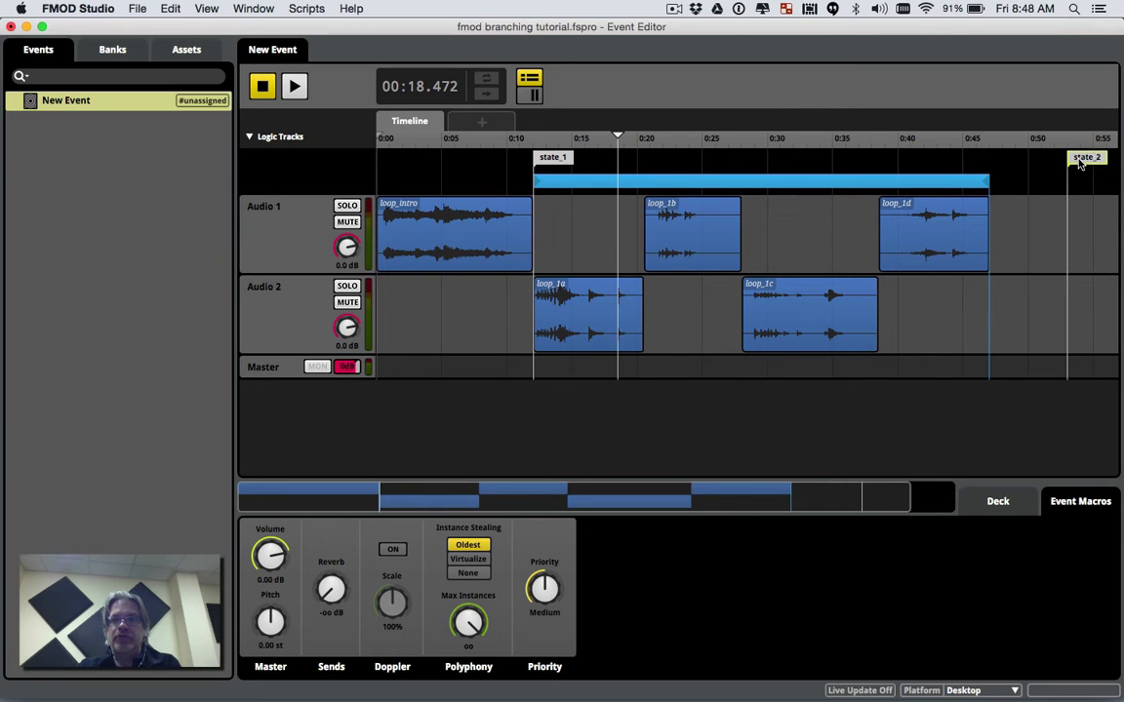
{"action": "key", "text": "Return"}
Bring loop_2a.wav from the branching_example_1 folder onto Audio 1, starting exactly at the state_2 marker.
{"action": "scroll", "coordinate": [1044, 200], "scroll_direction": "right", "scroll_amount": 2}
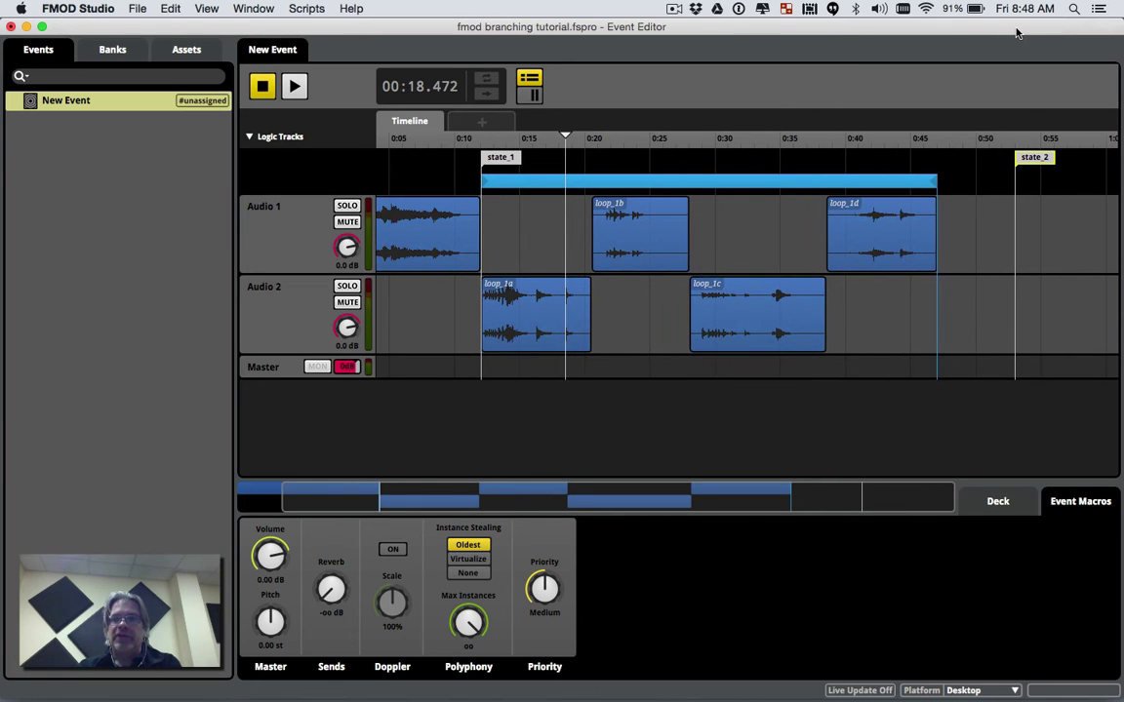
{"action": "left_click_drag", "start_coordinate": [1020, 28], "coordinate": [655, 36]}
{"action": "left_click", "coordinate": [961, 278]}
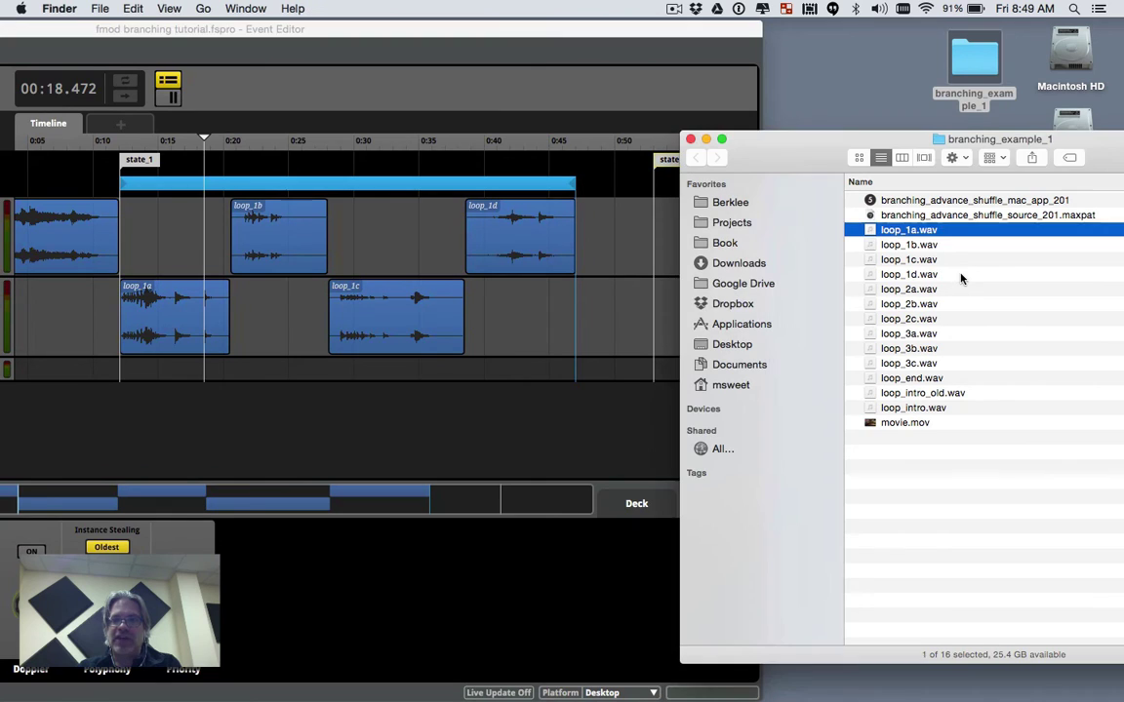
{"action": "left_click", "coordinate": [926, 289]}
{"action": "left_click", "coordinate": [931, 323], "text": "shift"}
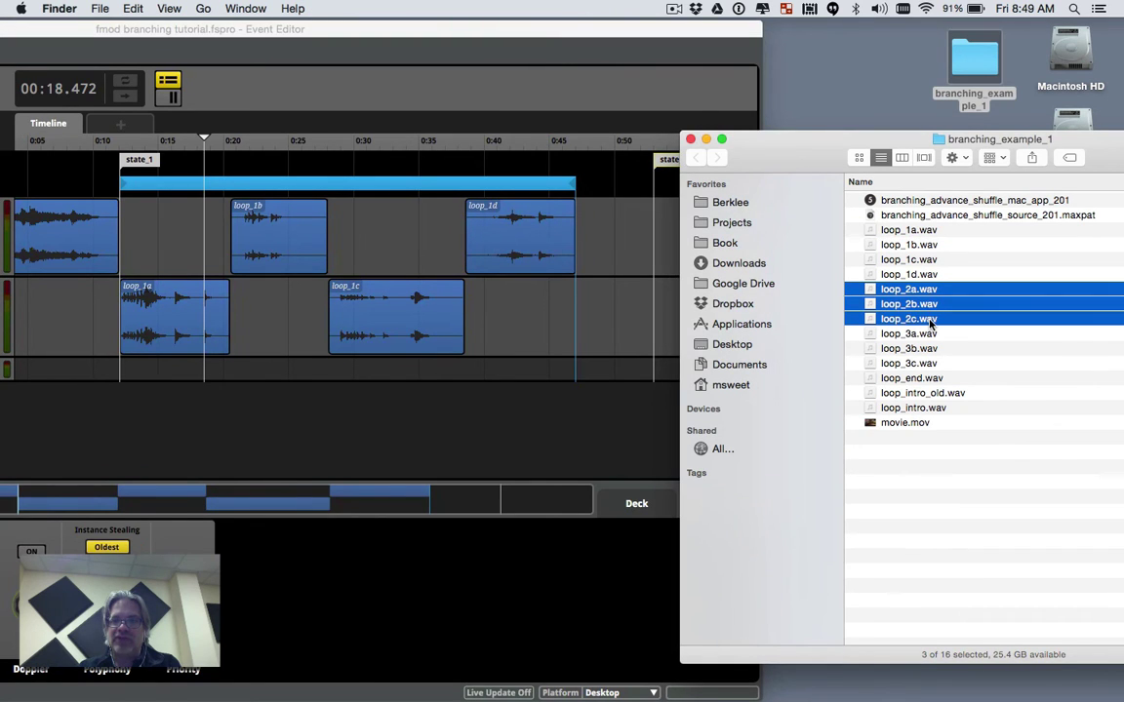
{"action": "left_click", "coordinate": [897, 332]}
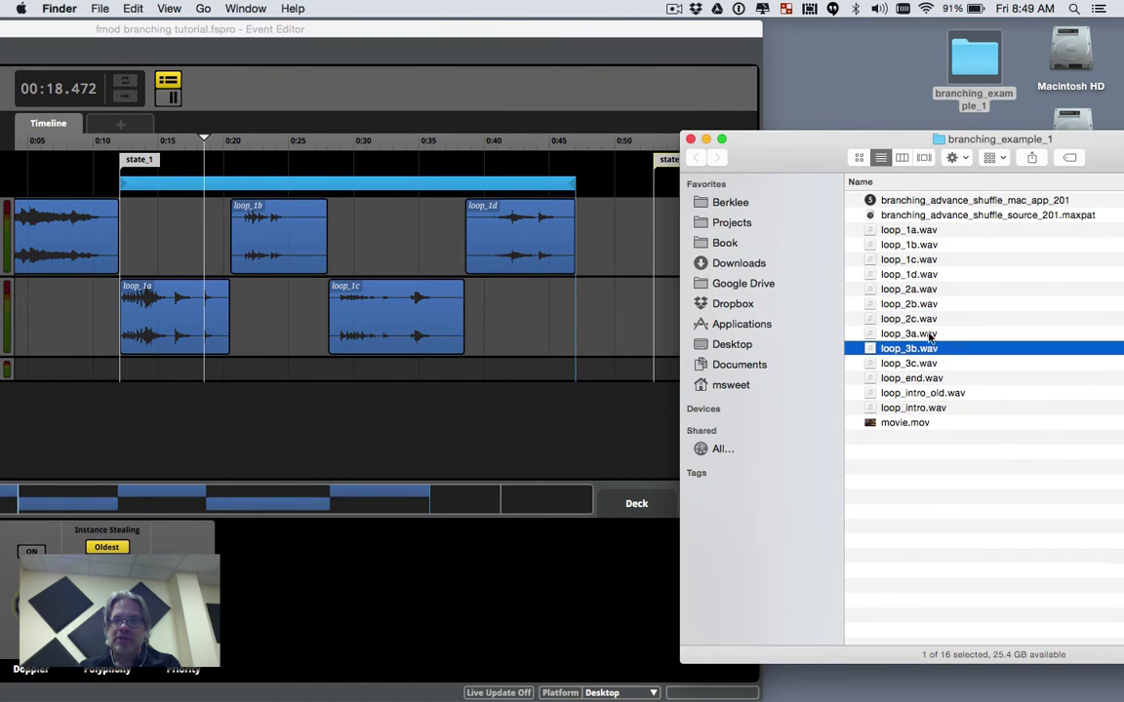
{"action": "left_click", "coordinate": [906, 290]}
{"action": "left_click_drag", "start_coordinate": [905, 289], "coordinate": [656, 234]}
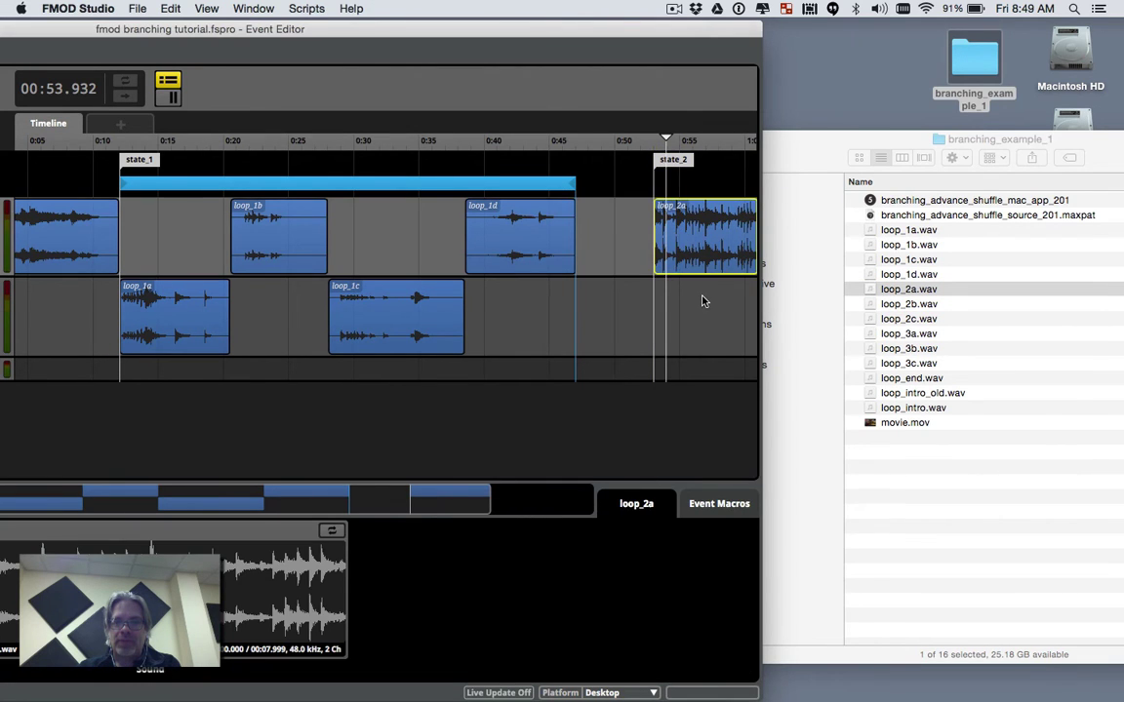
Place loop_2b.wav on Audio 2 so it starts exactly where loop_2a ends.
{"action": "left_click", "coordinate": [716, 303]}
{"action": "scroll", "coordinate": [720, 304], "scroll_direction": "right", "scroll_amount": 5}
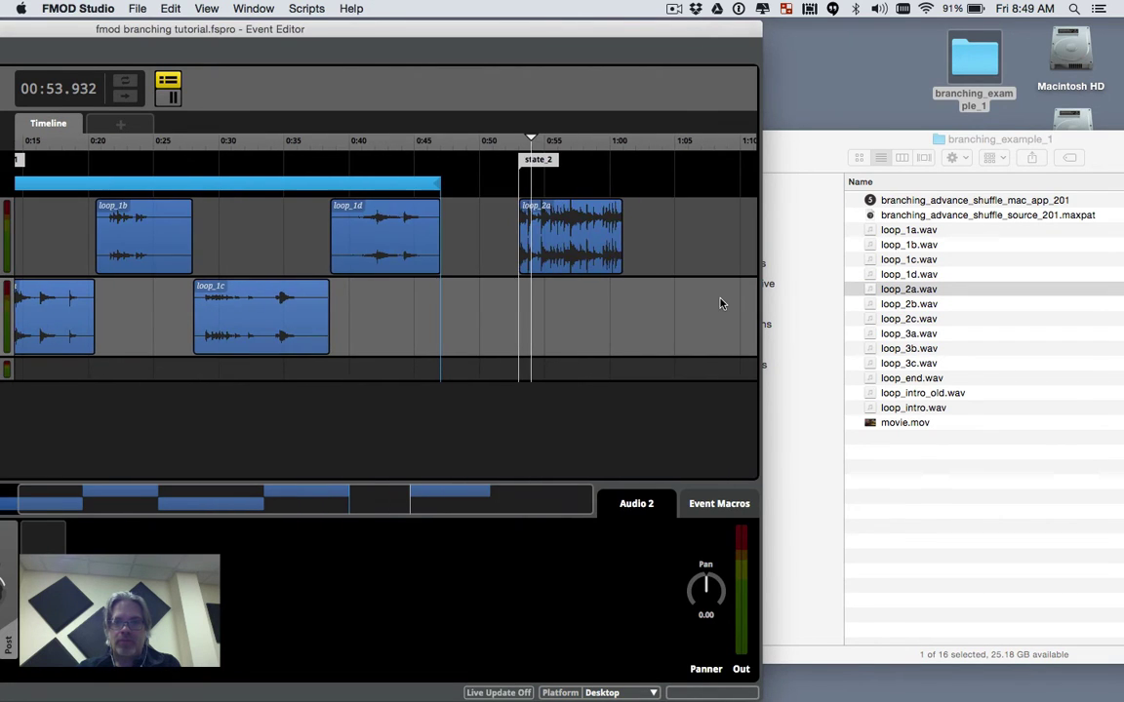
{"action": "left_click", "coordinate": [923, 310]}
{"action": "left_click_drag", "start_coordinate": [923, 311], "coordinate": [671, 321]}
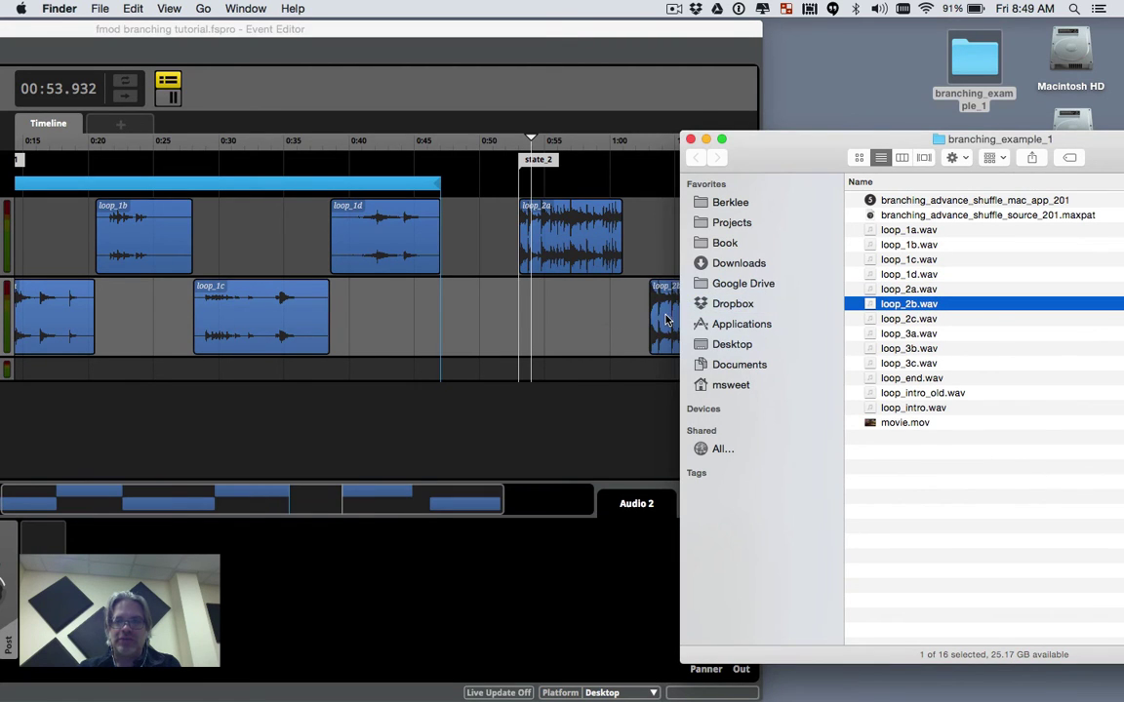
Place loop_2c.wav on Audio 1 so it starts exactly where loop_2b ends.
{"action": "left_click", "coordinate": [923, 329]}
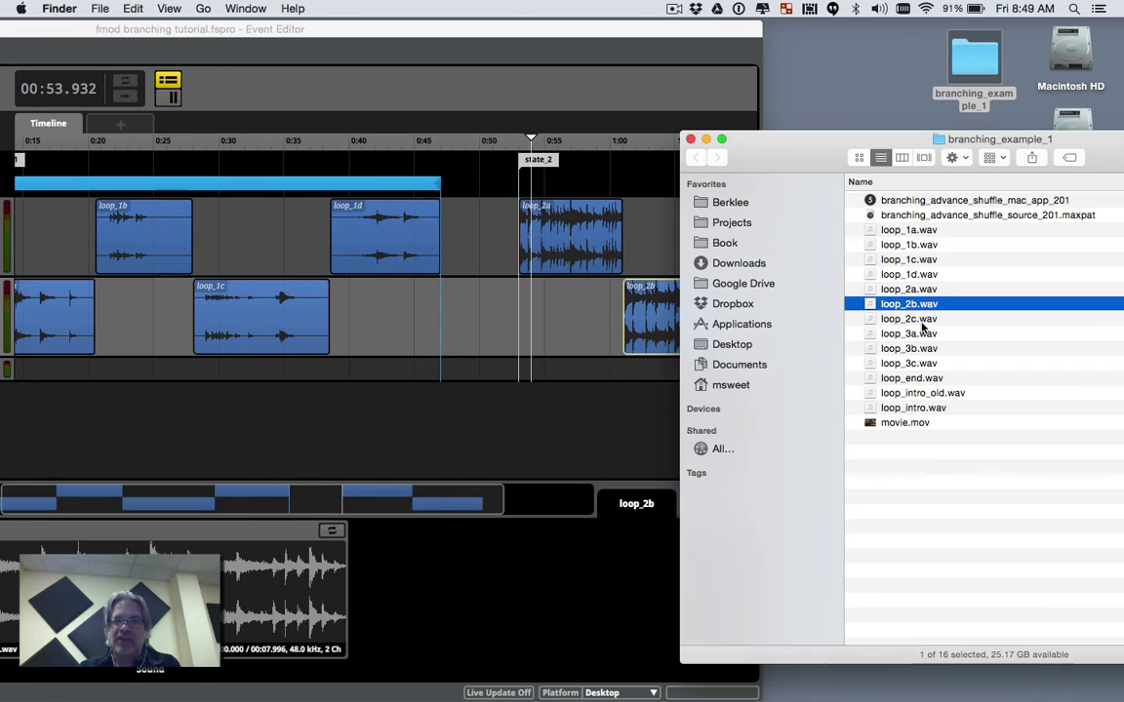
{"action": "left_click", "coordinate": [934, 320]}
{"action": "left_click_drag", "start_coordinate": [742, 131], "coordinate": [868, 133]}
{"action": "left_click_drag", "start_coordinate": [1024, 320], "coordinate": [660, 238]}
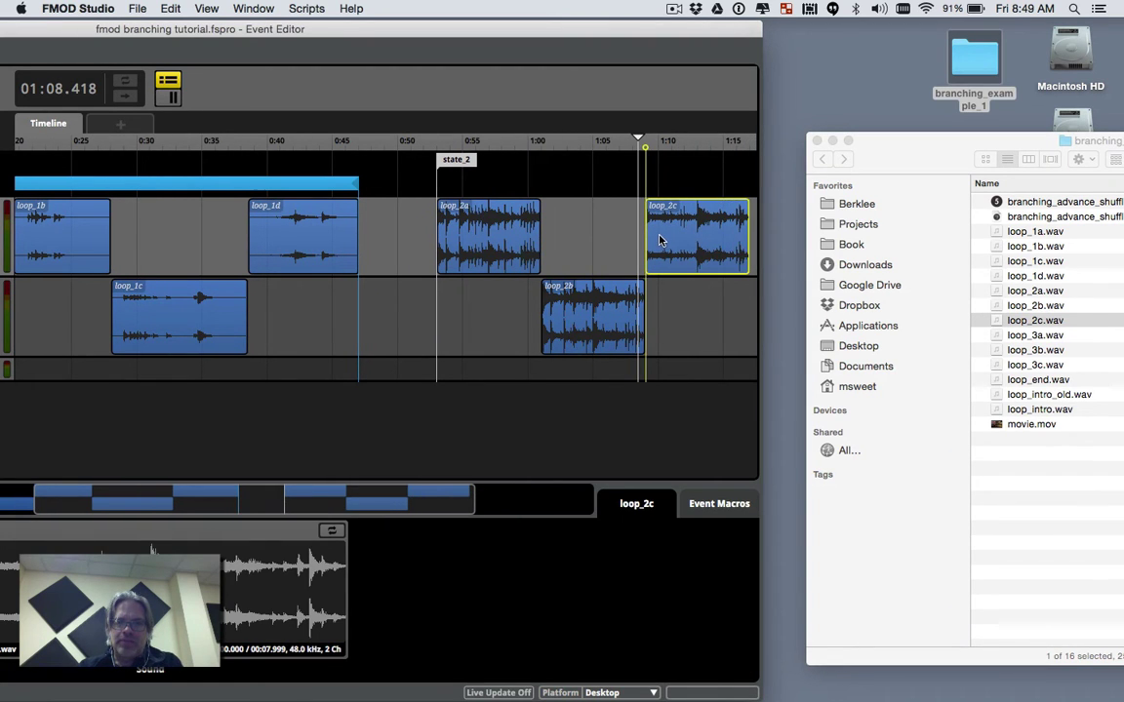
Add a second loop region on the logic track spanning from the start of loop_2a to the end of loop_2c.
{"action": "left_click", "coordinate": [571, 231]}
{"action": "right_click", "coordinate": [626, 182]}
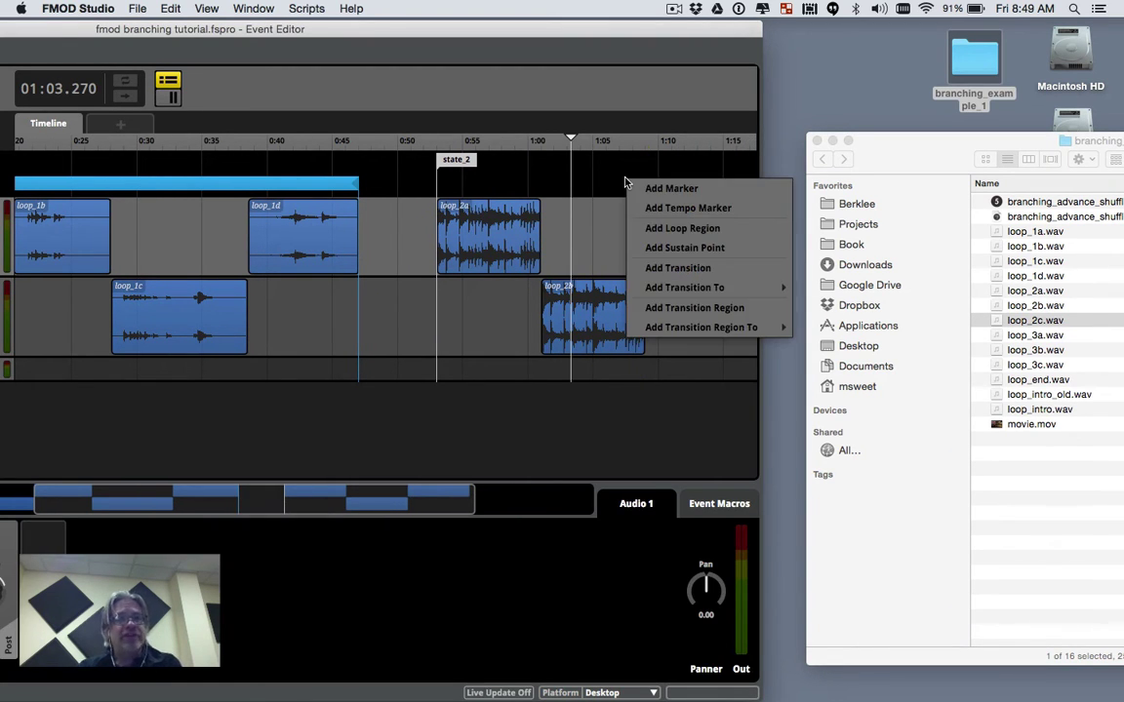
{"action": "left_click", "coordinate": [649, 228]}
{"action": "mouse_move", "coordinate": [632, 182]}
{"action": "left_mouse_down"}
{"action": "mouse_move", "coordinate": [478, 186]}
{"action": "mouse_move", "coordinate": [728, 180]}
{"action": "mouse_move", "coordinate": [660, 185]}
{"action": "mouse_move", "coordinate": [670, 184]}
{"action": "left_mouse_up"}
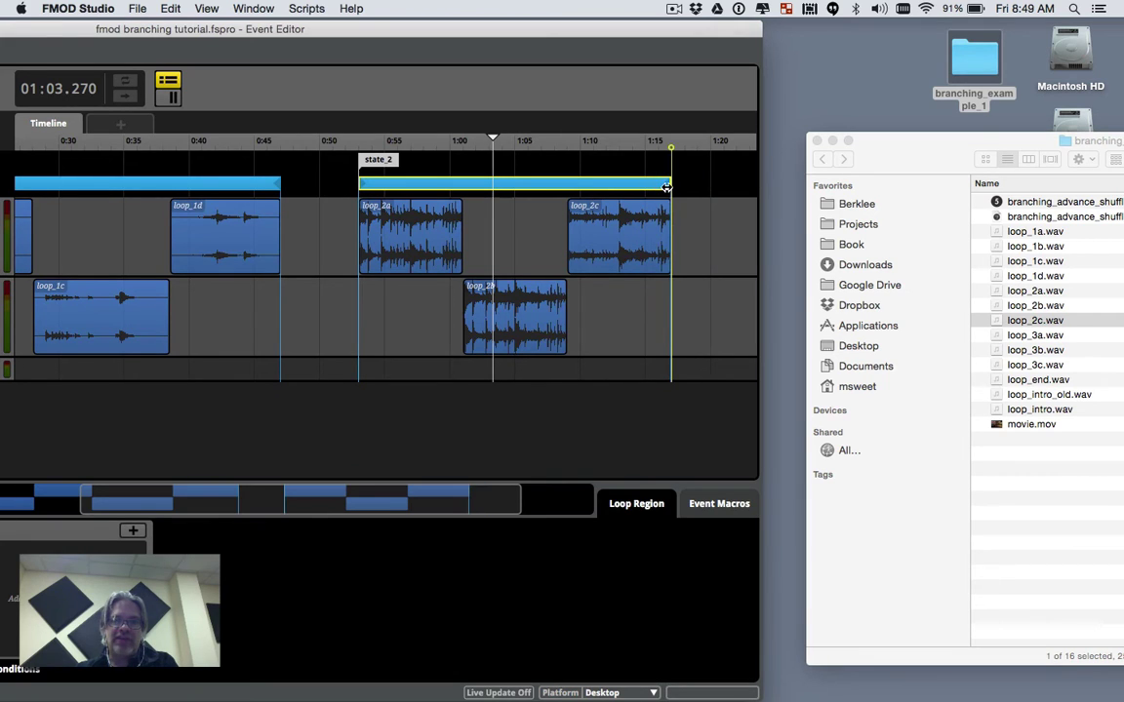
Play the event from about 1:12 within loop_2c to audition the loop back to state_2, and stop playback.
{"action": "left_click", "coordinate": [606, 143]}
{"action": "key", "text": "space"}
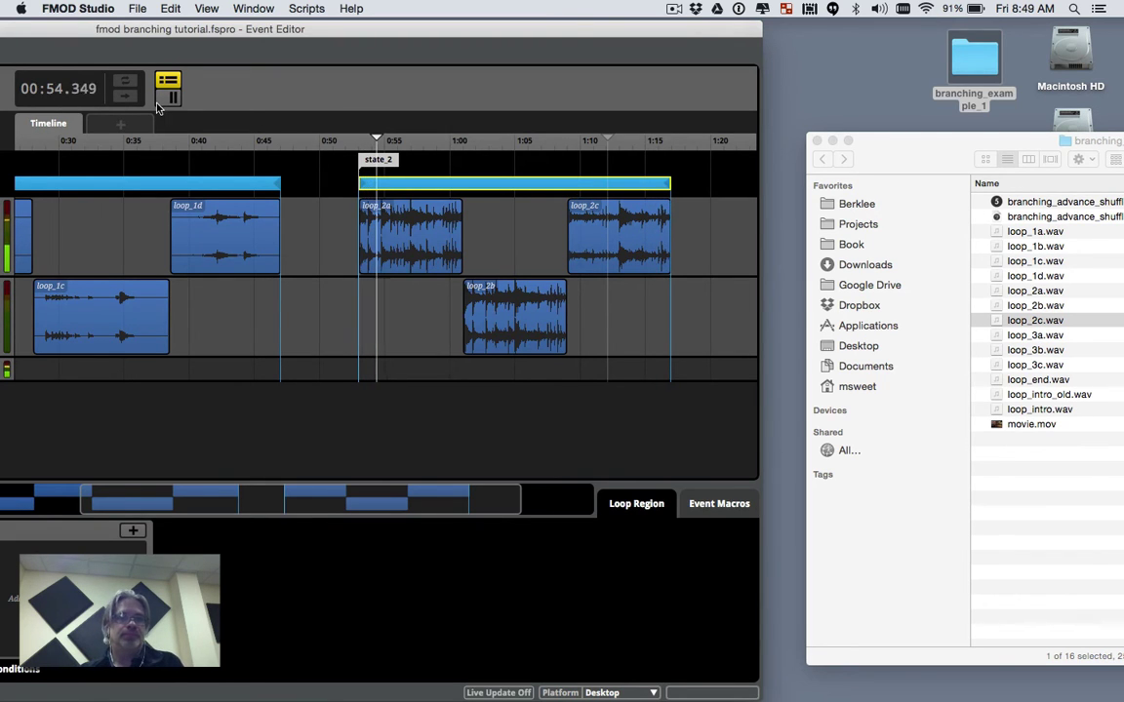
{"action": "key", "text": "space"}
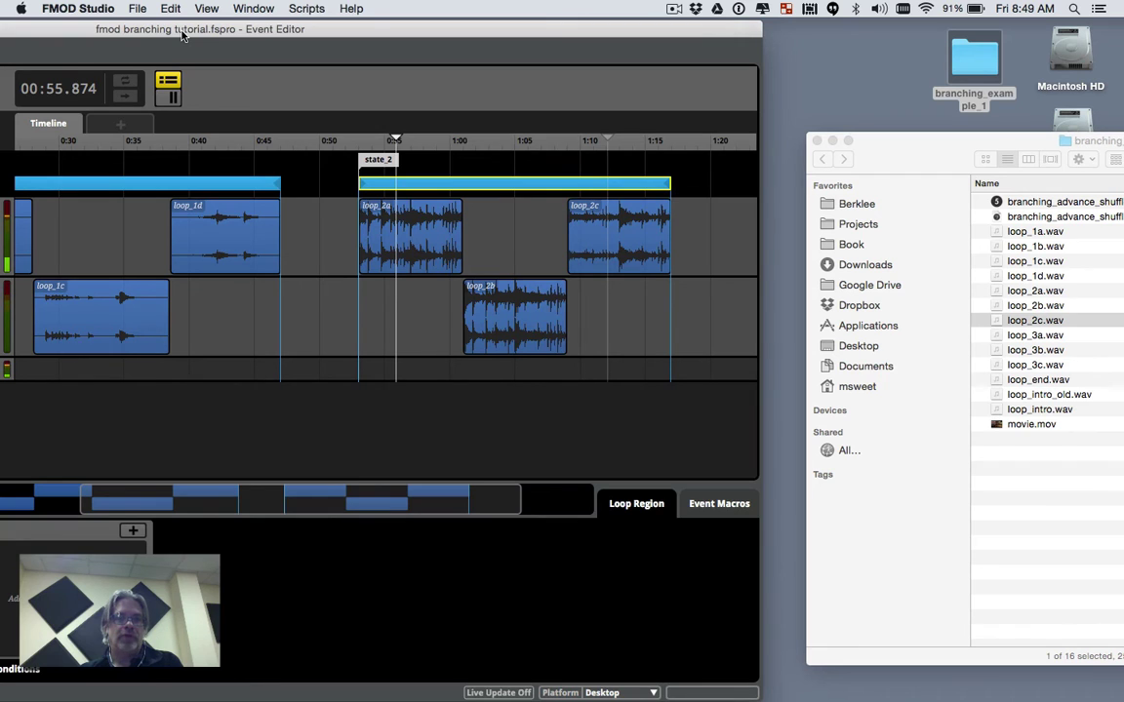
Bring the full editor window back into view and add a transition to state_2 at the start of loop_1b.
{"action": "double_click", "coordinate": [168, 29]}
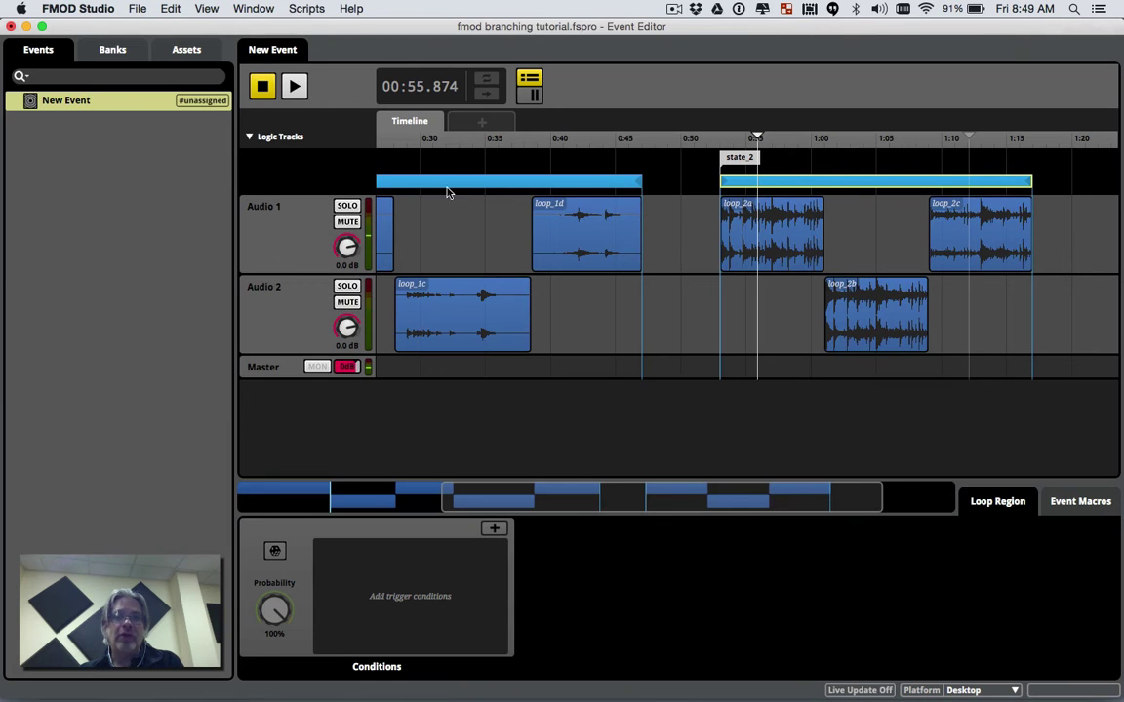
{"action": "scroll", "coordinate": [522, 203], "scroll_direction": "left", "scroll_amount": 5}
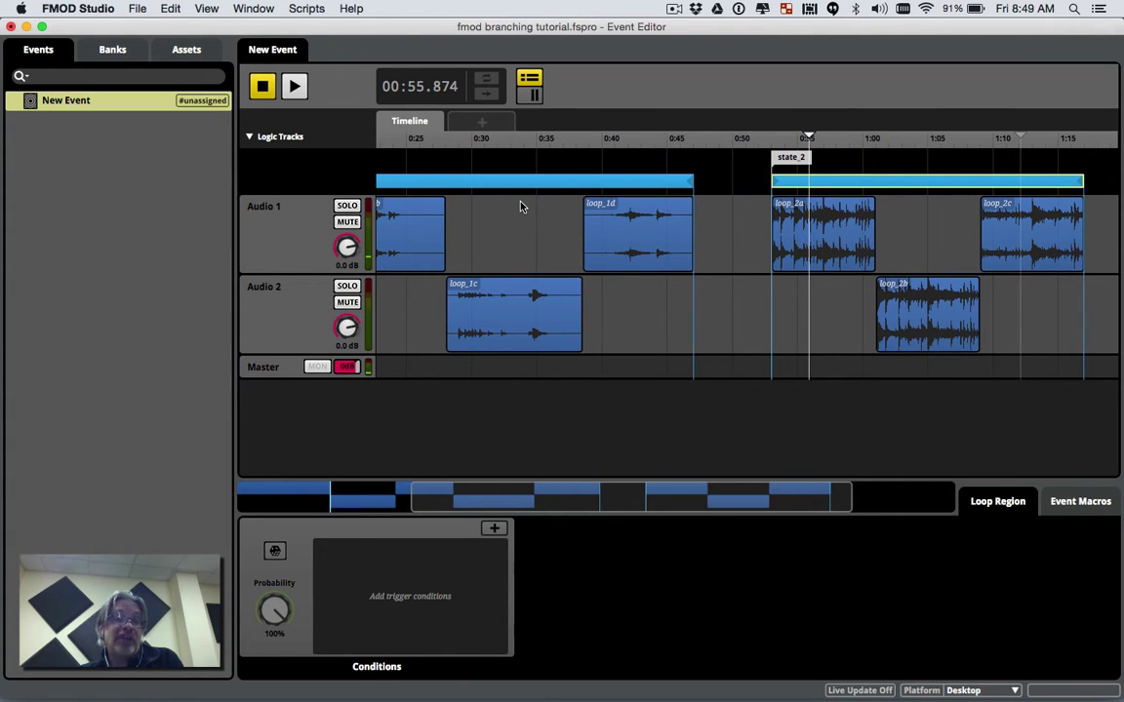
{"action": "scroll", "coordinate": [520, 207], "scroll_direction": "left", "scroll_amount": 18}
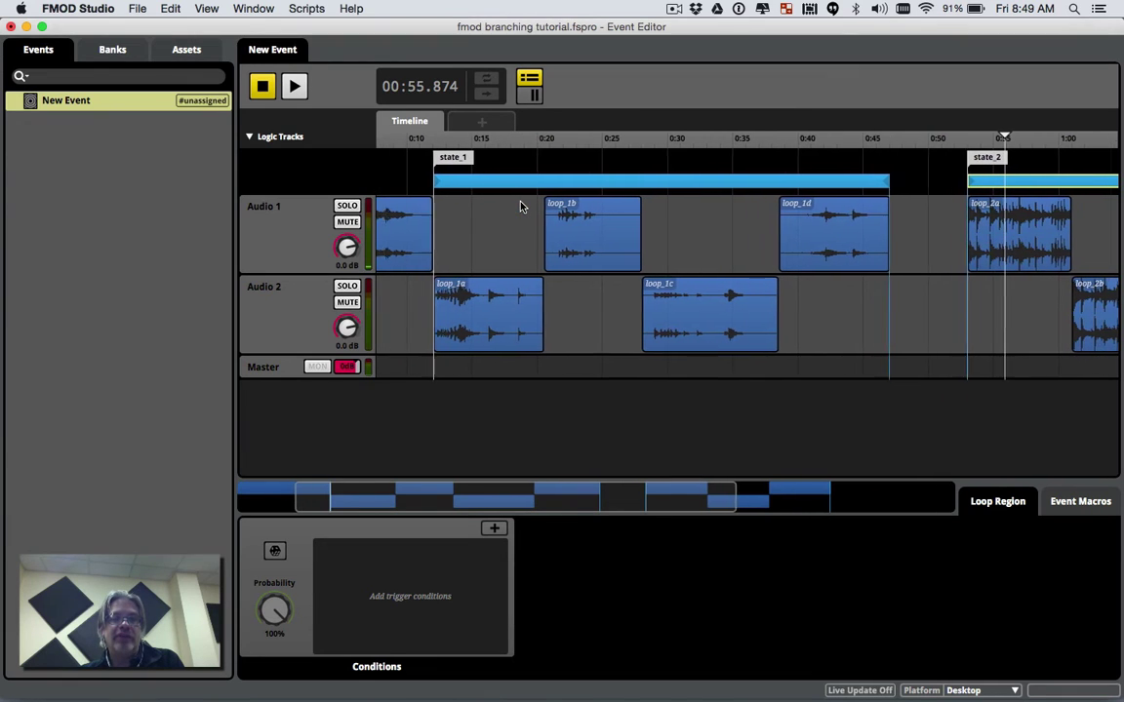
{"action": "scroll", "coordinate": [522, 206], "scroll_direction": "right", "scroll_amount": 2}
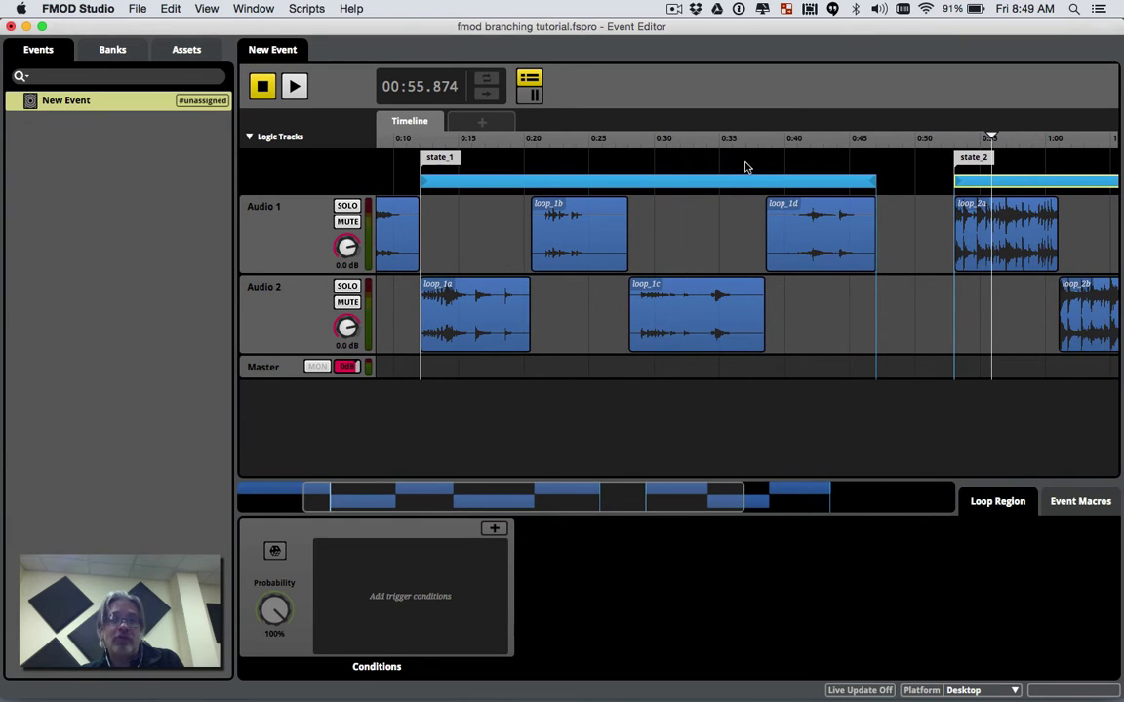
{"action": "right_click", "coordinate": [535, 165]}
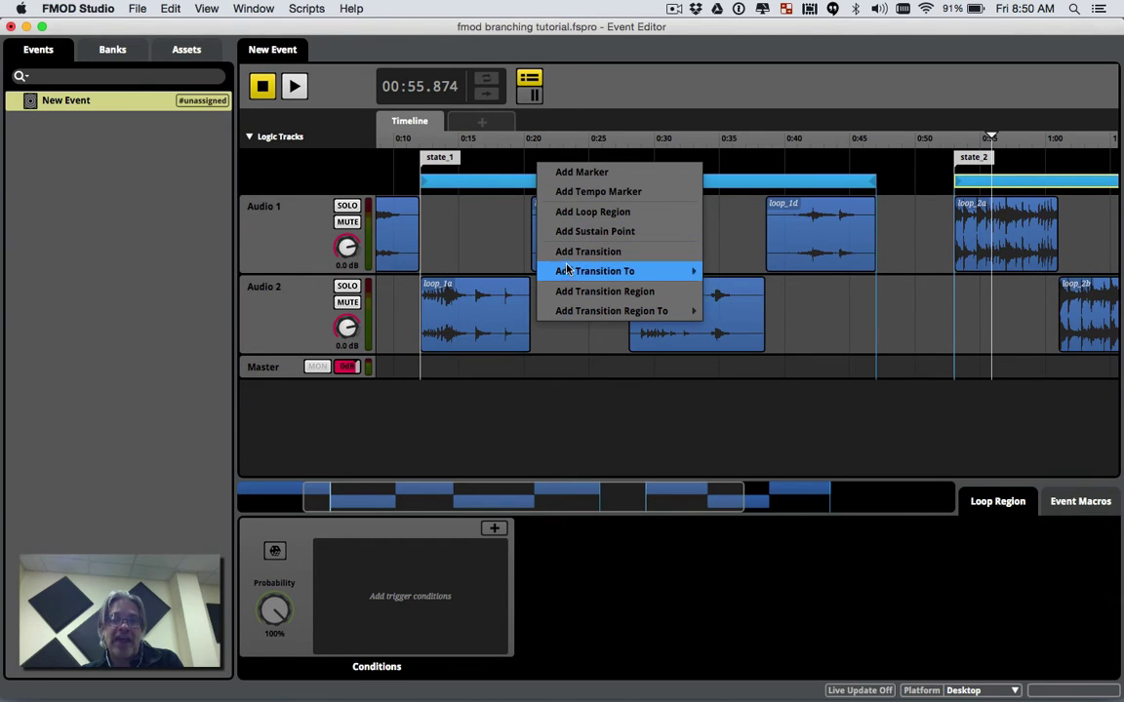
{"action": "left_click", "coordinate": [737, 291]}
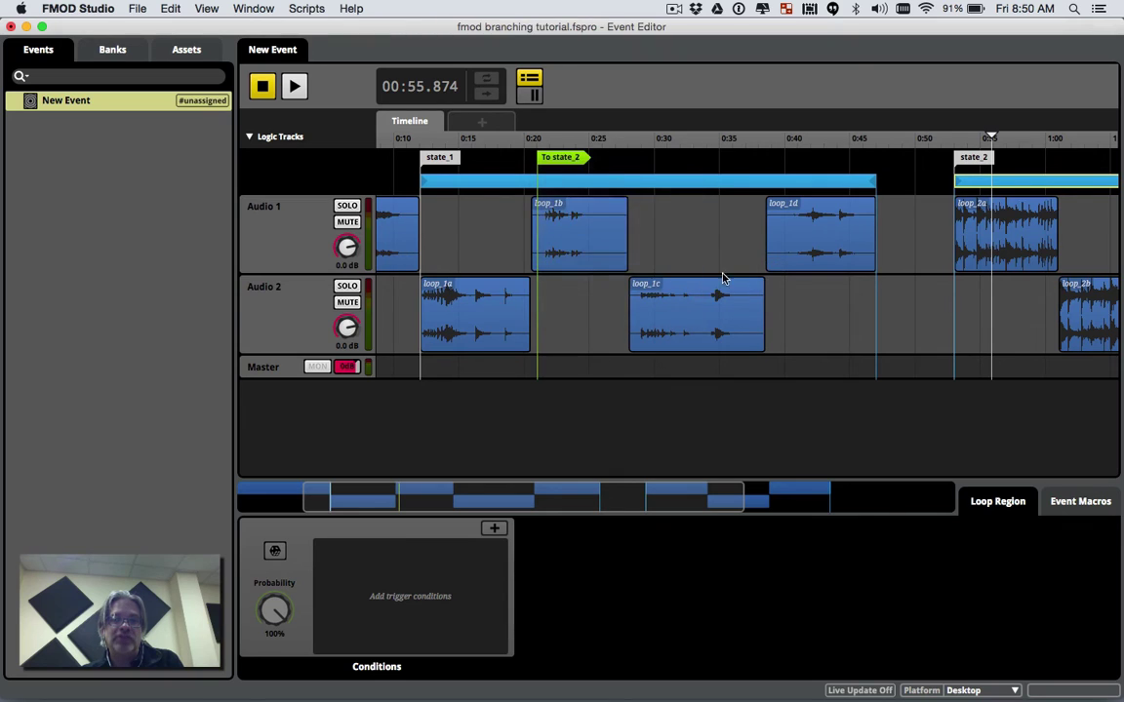
{"action": "left_click_drag", "start_coordinate": [563, 162], "coordinate": [544, 221]}
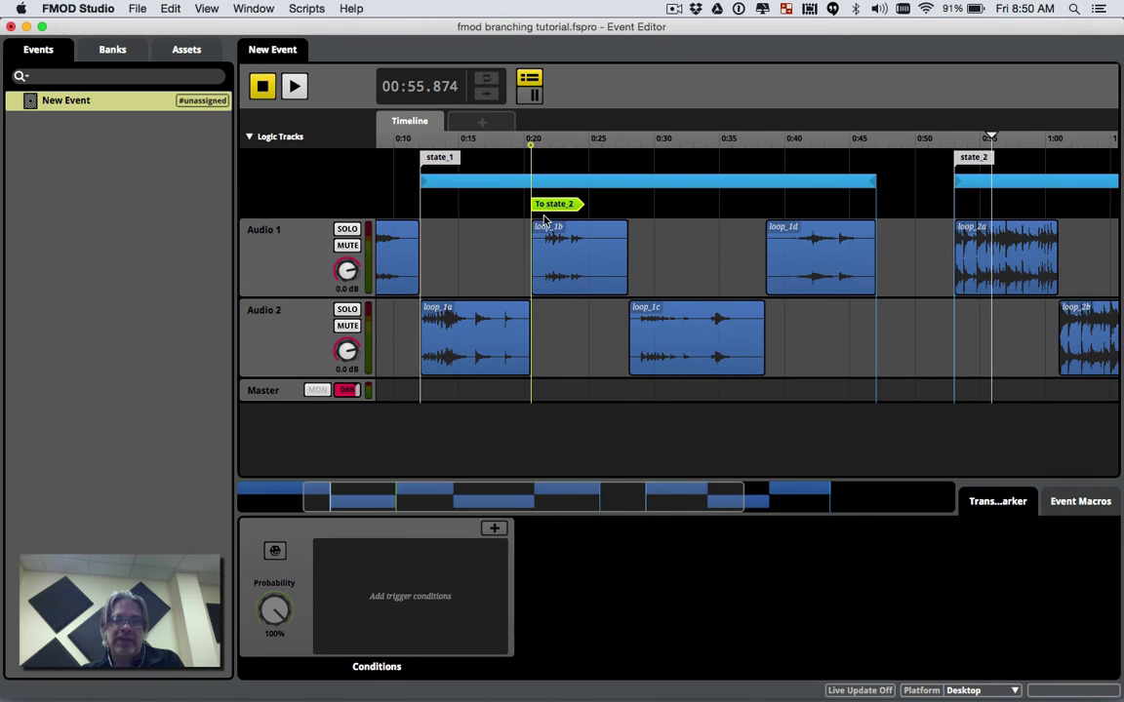
Play the event from about 0:16 within loop_1a to audition the transition to state_2, and stop playback.
{"action": "mouse_move", "coordinate": [480, 138]}
{"action": "left_mouse_down"}
{"action": "mouse_move", "coordinate": [489, 144]}
{"action": "mouse_move", "coordinate": [475, 143]}
{"action": "left_mouse_up"}
{"action": "key", "text": "space"}
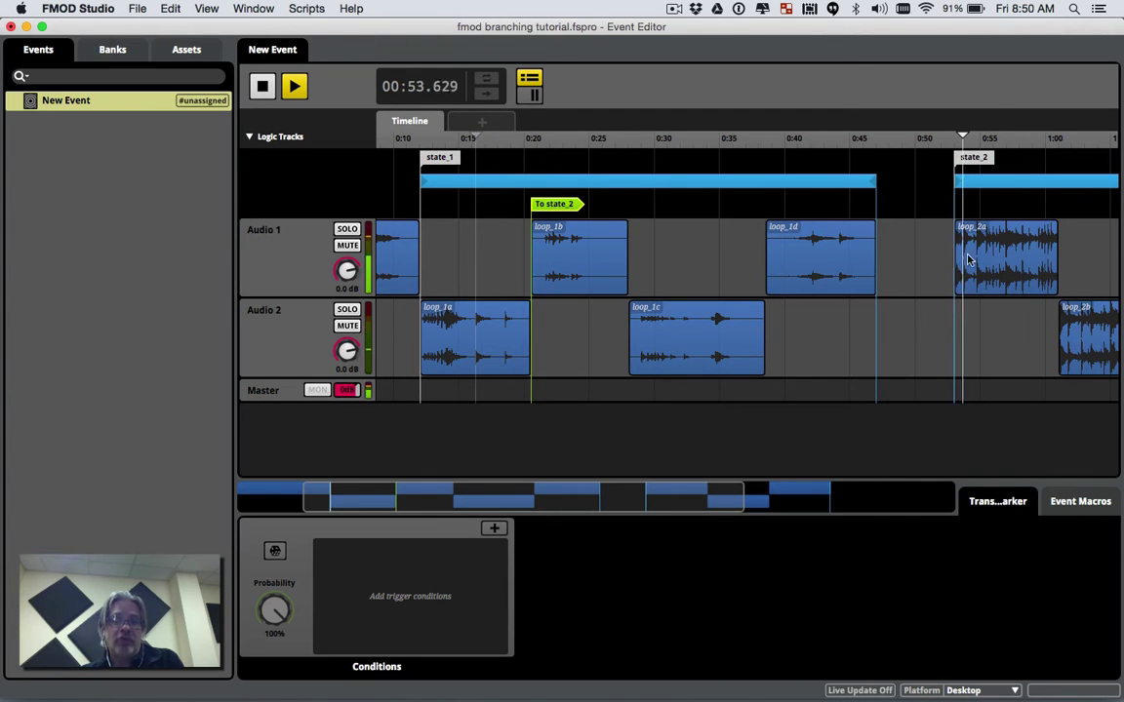
{"action": "key", "text": "space"}
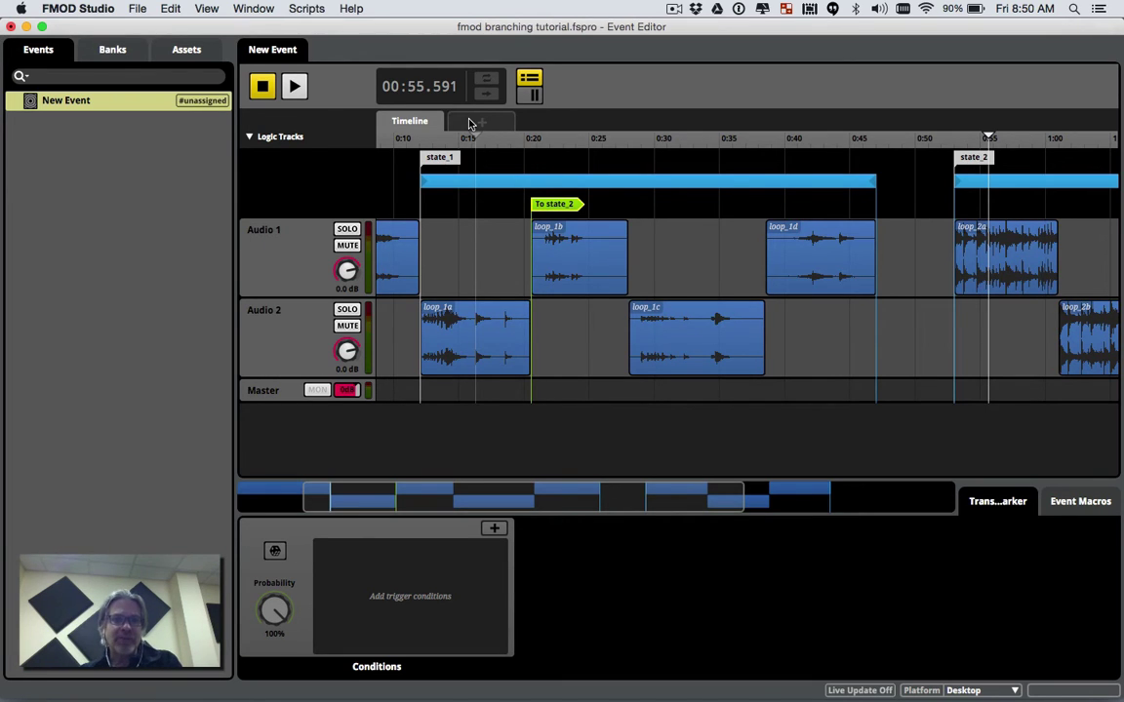
Add a parameter named numberofenemies to the event with a range of 0 to 10.
{"action": "left_click_drag", "start_coordinate": [234, 187], "coordinate": [204, 185]}
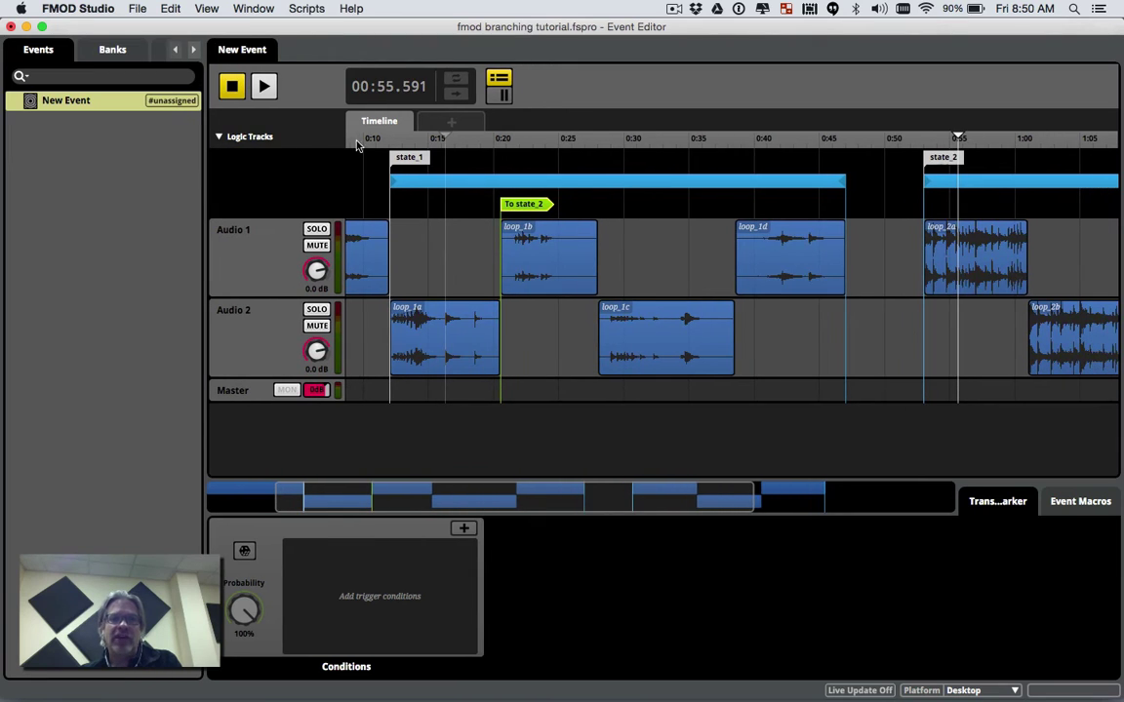
{"action": "left_click", "coordinate": [457, 128]}
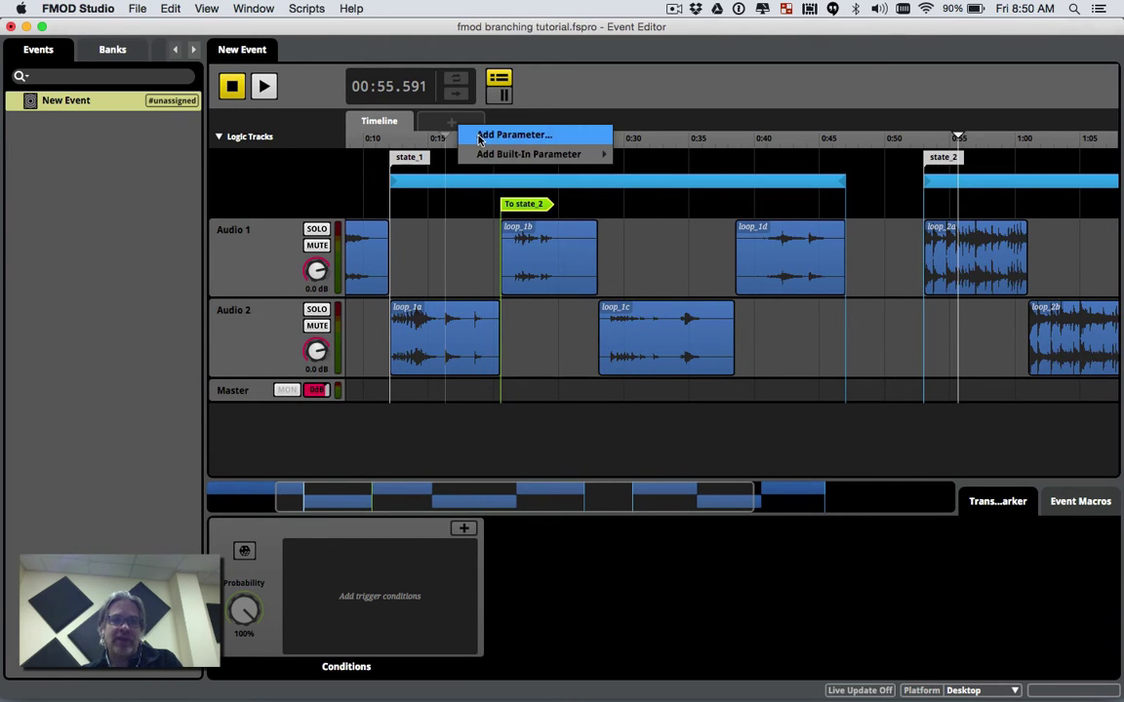
{"action": "left_click", "coordinate": [477, 133]}
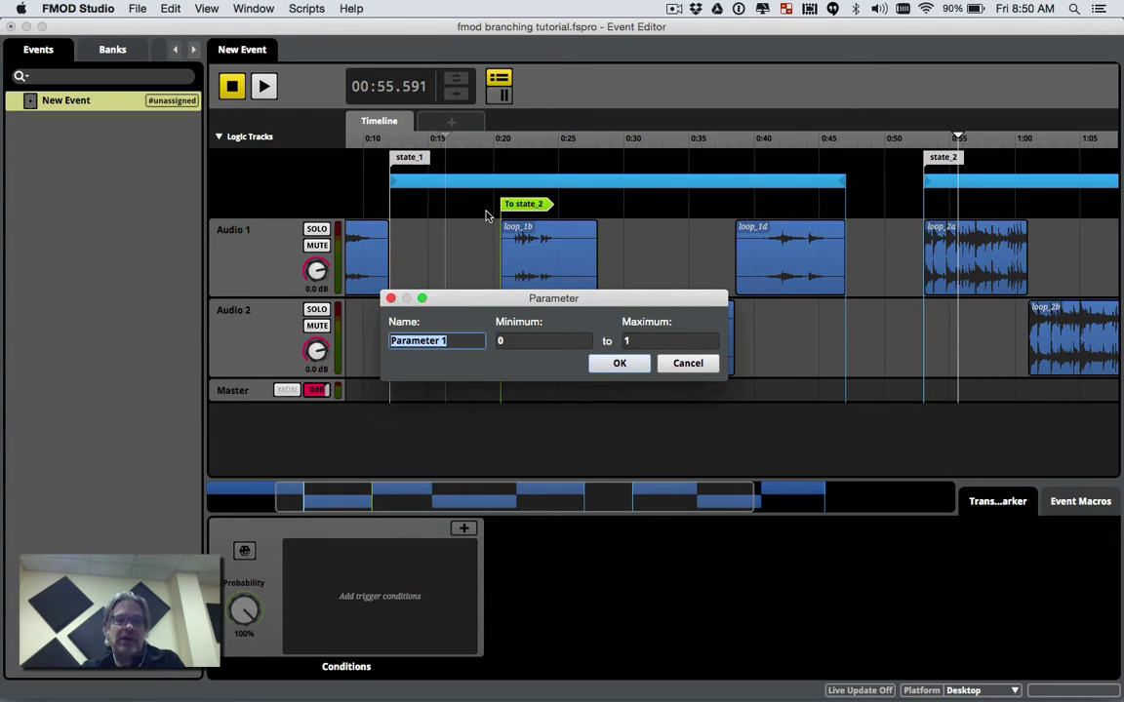
{"action": "type", "text": "numberofenemies"}
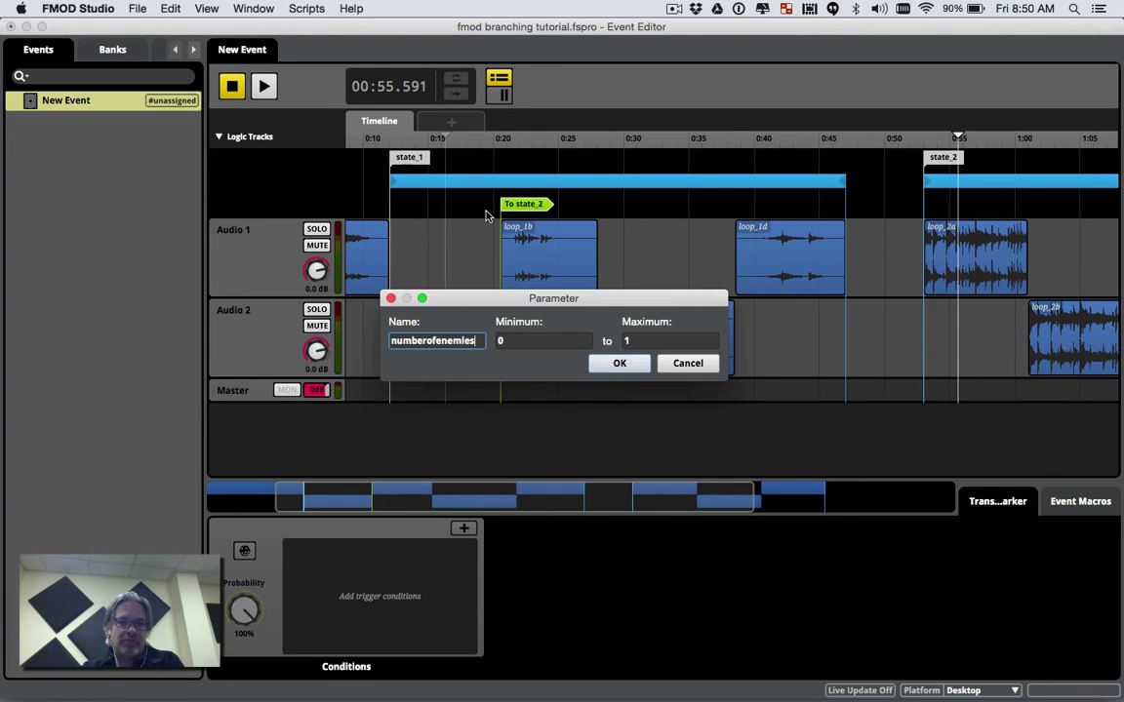
{"action": "key", "text": "Tab"}
{"action": "key", "text": "Tab"}
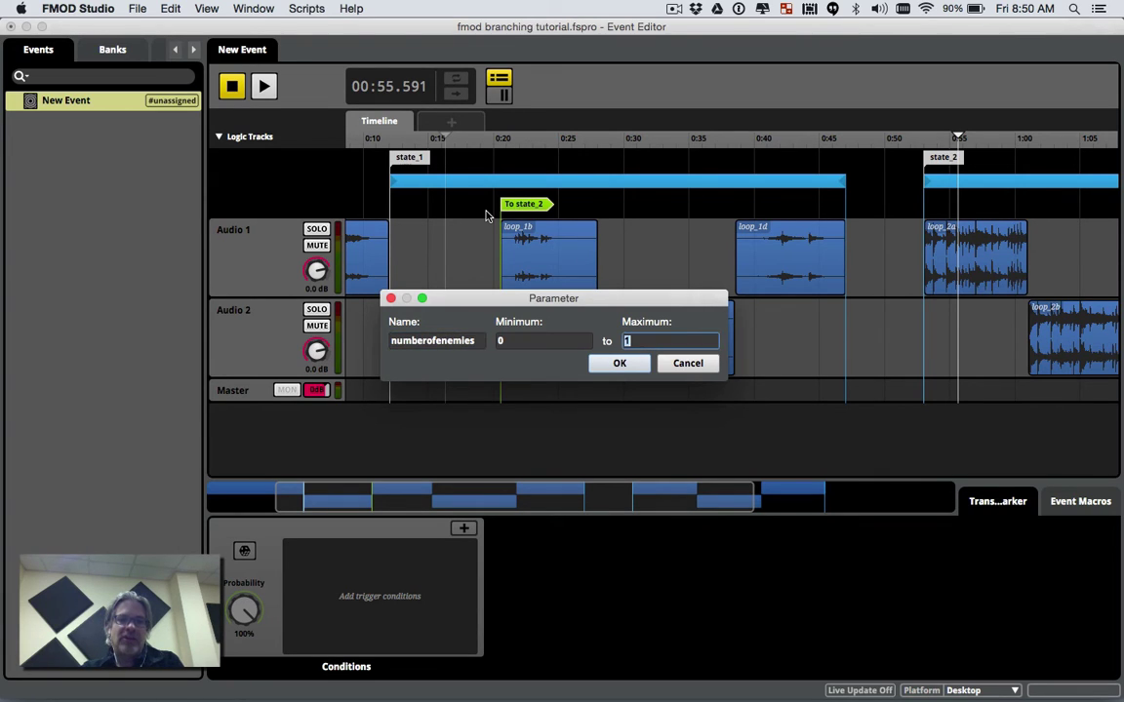
{"action": "type", "text": "0"}
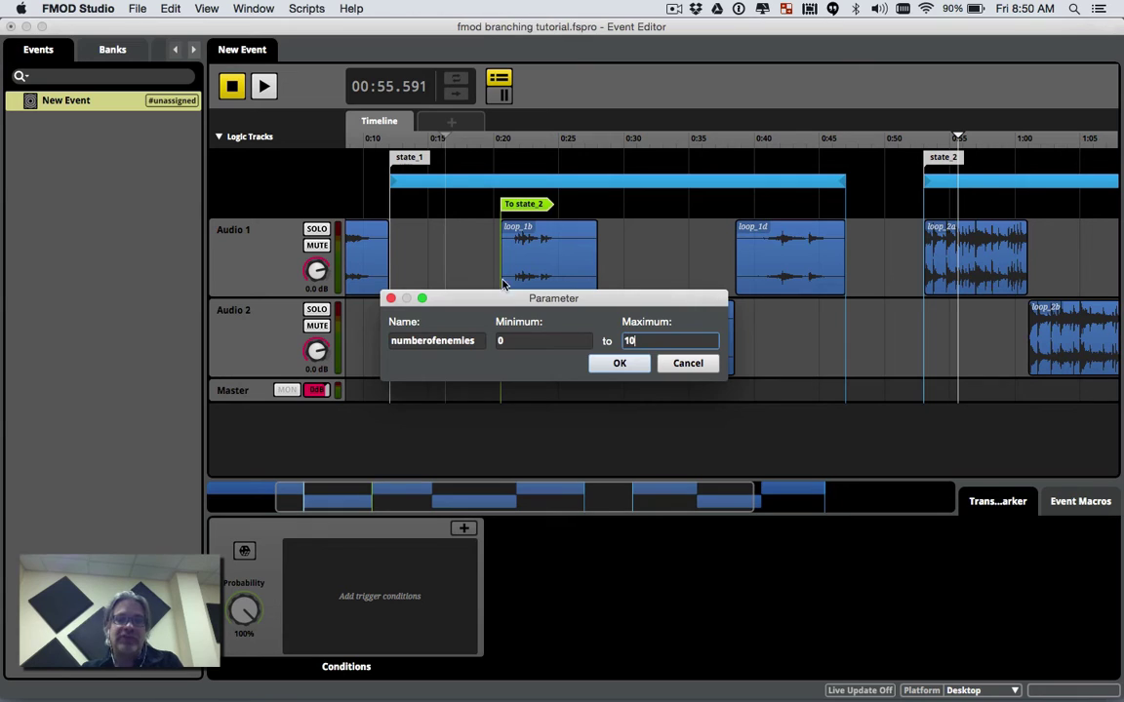
{"action": "left_click", "coordinate": [605, 367]}
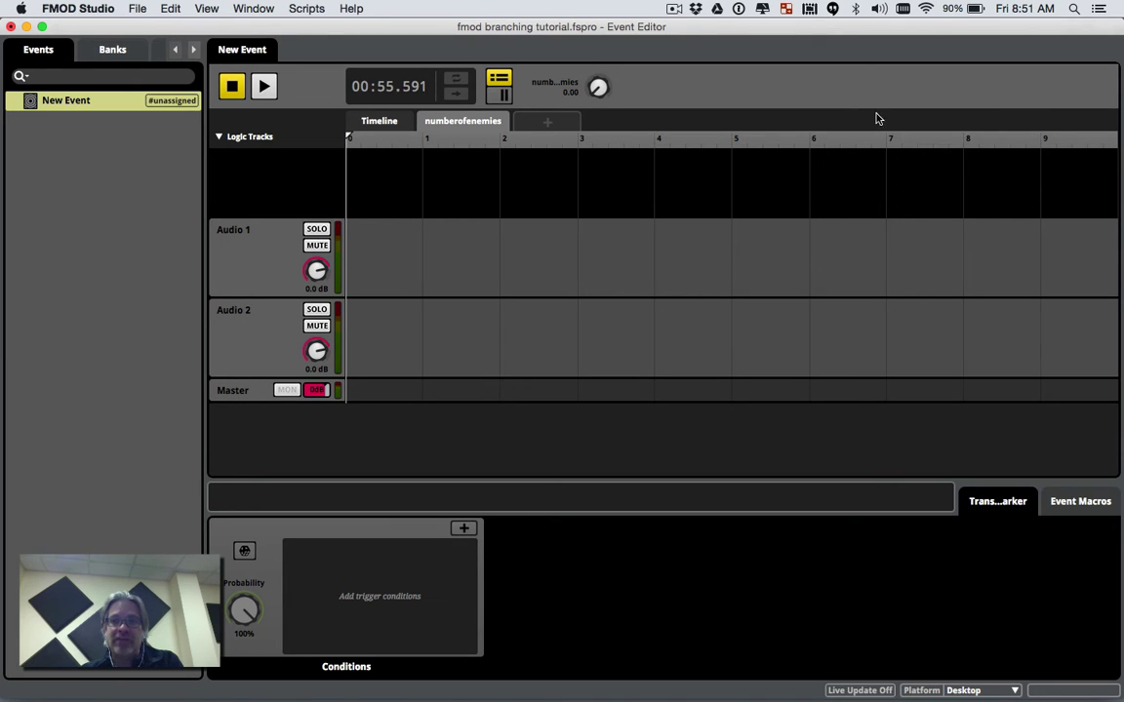
Try the numberofenemies parameter at 1.70, and reset it to 0.
{"action": "mouse_move", "coordinate": [470, 137]}
{"action": "left_mouse_down"}
{"action": "mouse_move", "coordinate": [975, 138]}
{"action": "mouse_move", "coordinate": [430, 138]}
{"action": "mouse_move", "coordinate": [477, 138]}
{"action": "left_mouse_up"}
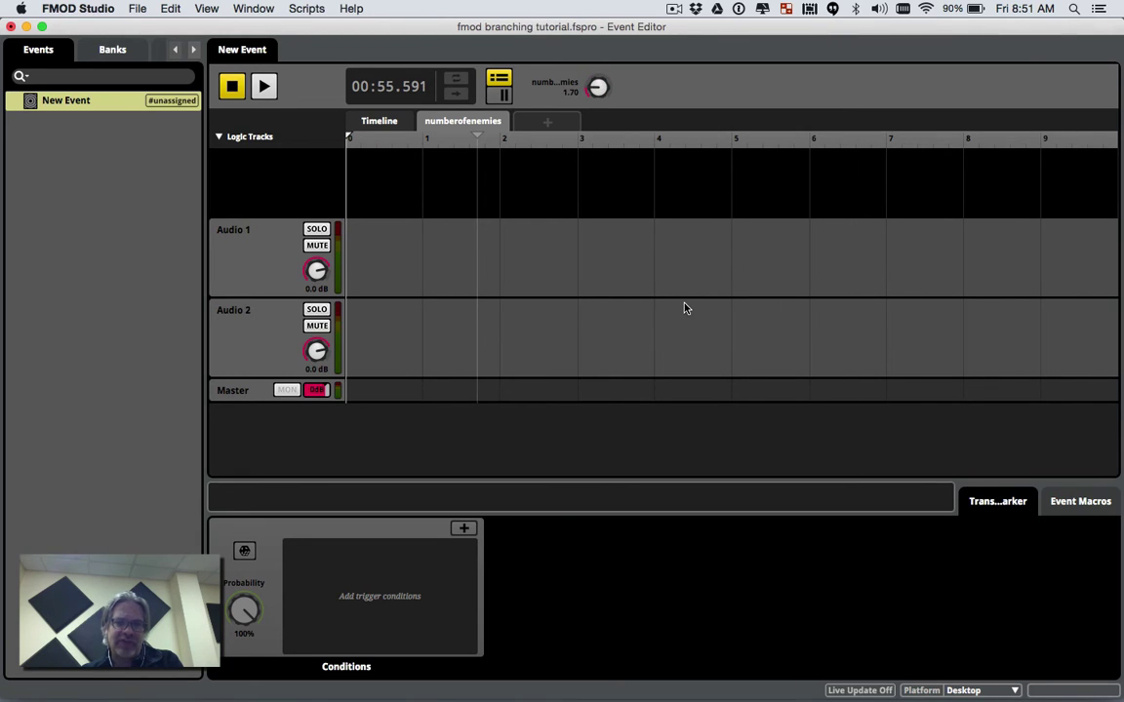
{"action": "double_click", "coordinate": [598, 89]}
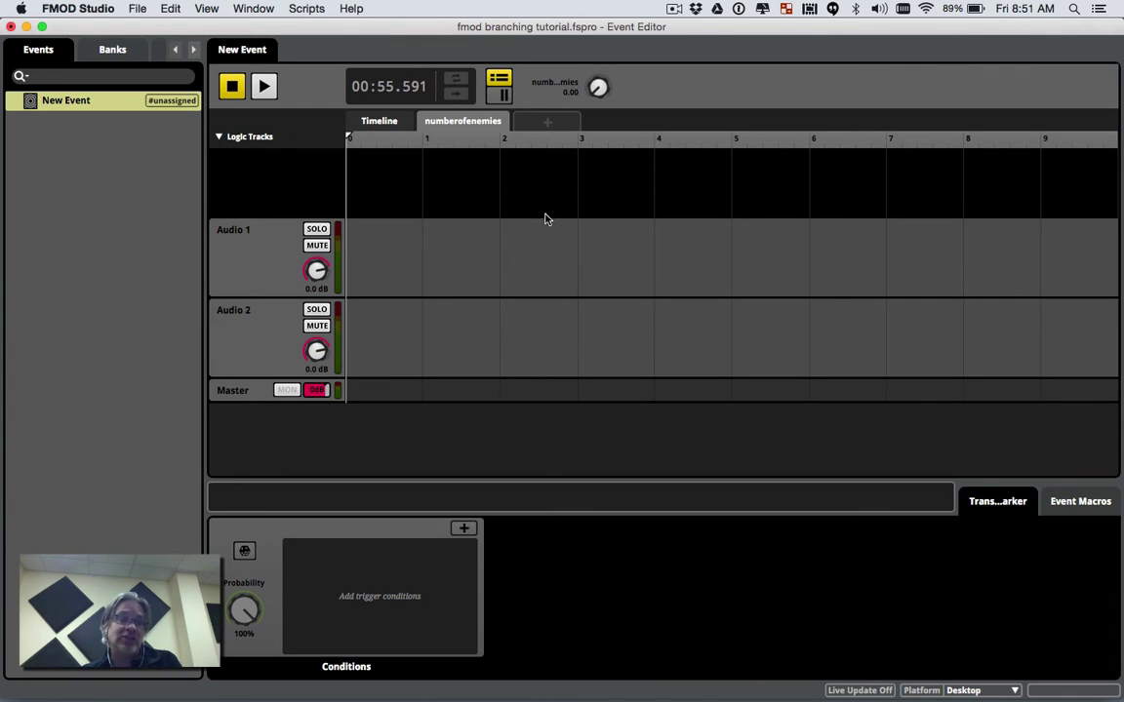
Add a numberofenemies parameter condition with a range of 2 to 10 to the state_2 transition at the start of loop_1b.
{"action": "left_click", "coordinate": [395, 125]}
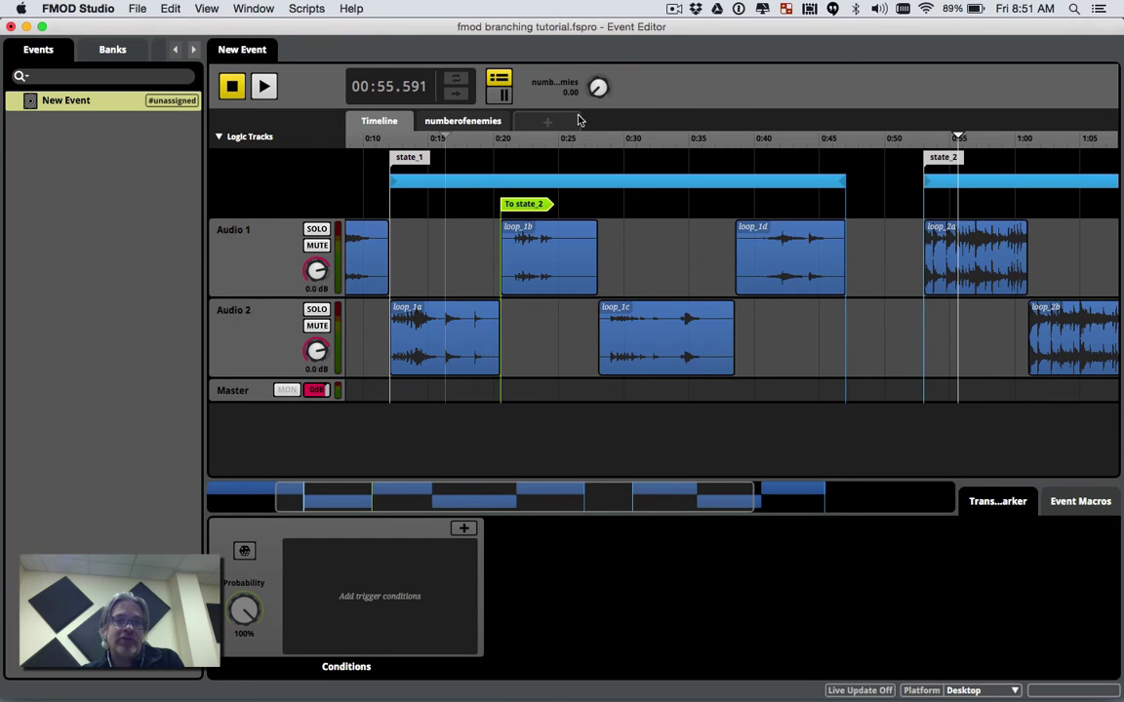
{"action": "left_click", "coordinate": [539, 247]}
{"action": "left_click", "coordinate": [532, 207]}
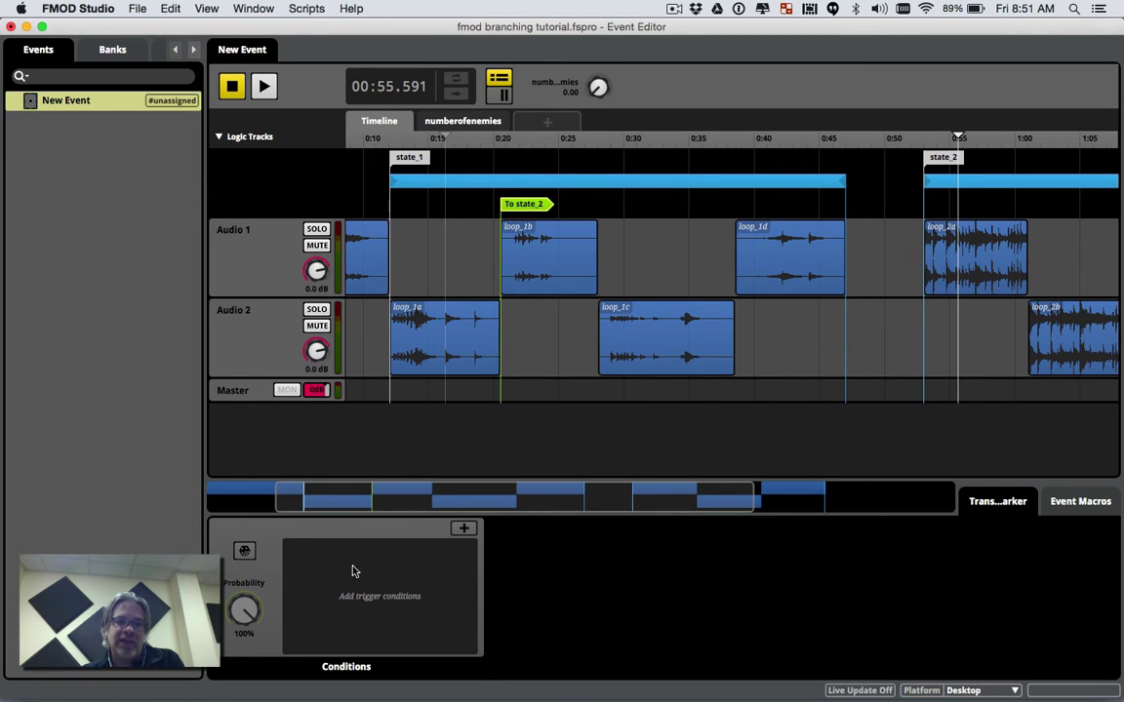
{"action": "left_click", "coordinate": [464, 528]}
{"action": "mouse_move", "coordinate": [507, 542]}
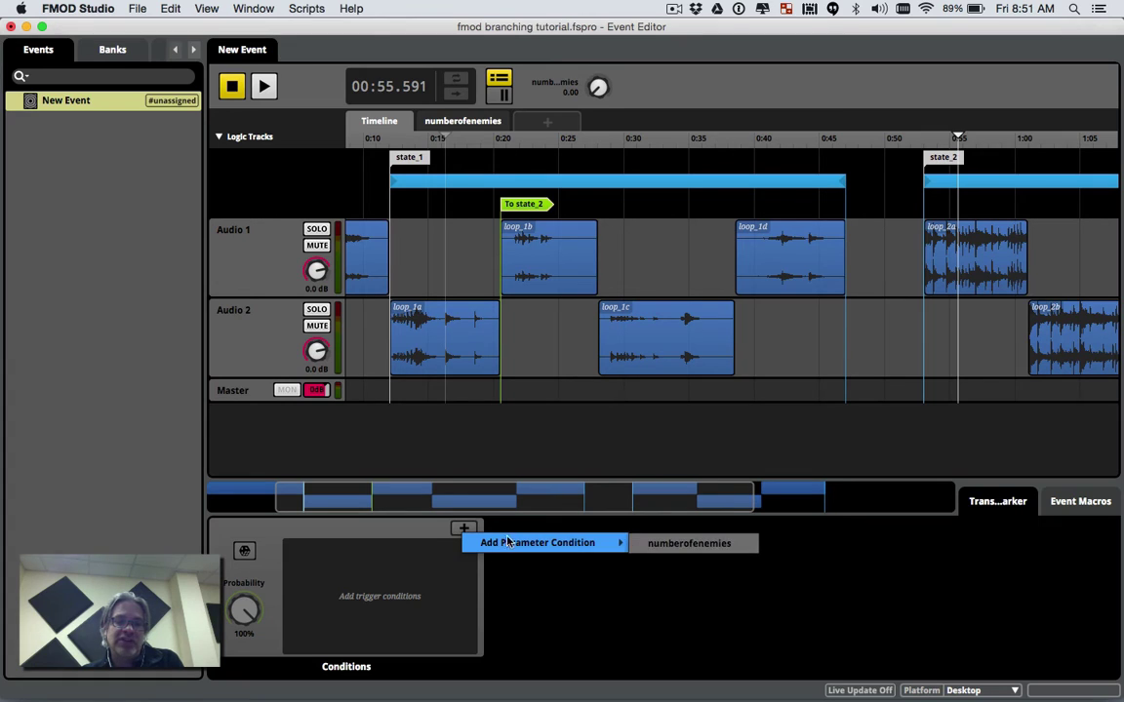
{"action": "left_click", "coordinate": [670, 550]}
{"action": "left_click_drag", "start_coordinate": [367, 553], "coordinate": [373, 554]}
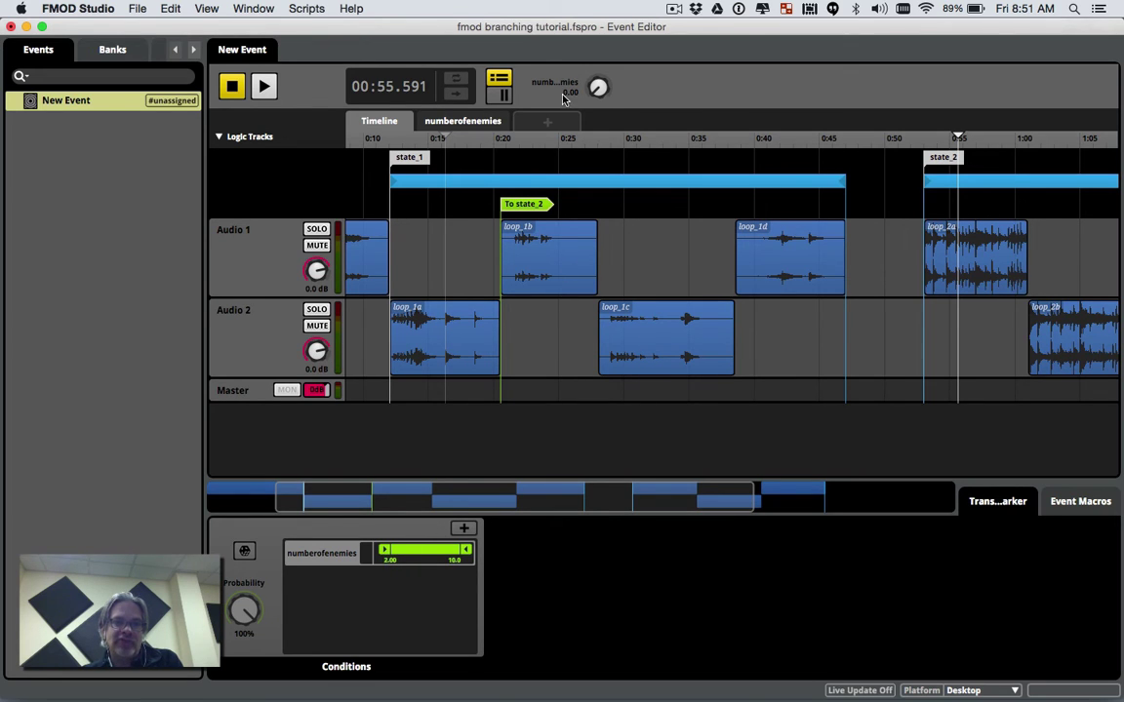
Play the event from about 0:16 in loop_1a with numberofenemies at 0 to test the transition's condition, and stop playback.
{"action": "left_click", "coordinate": [264, 87]}
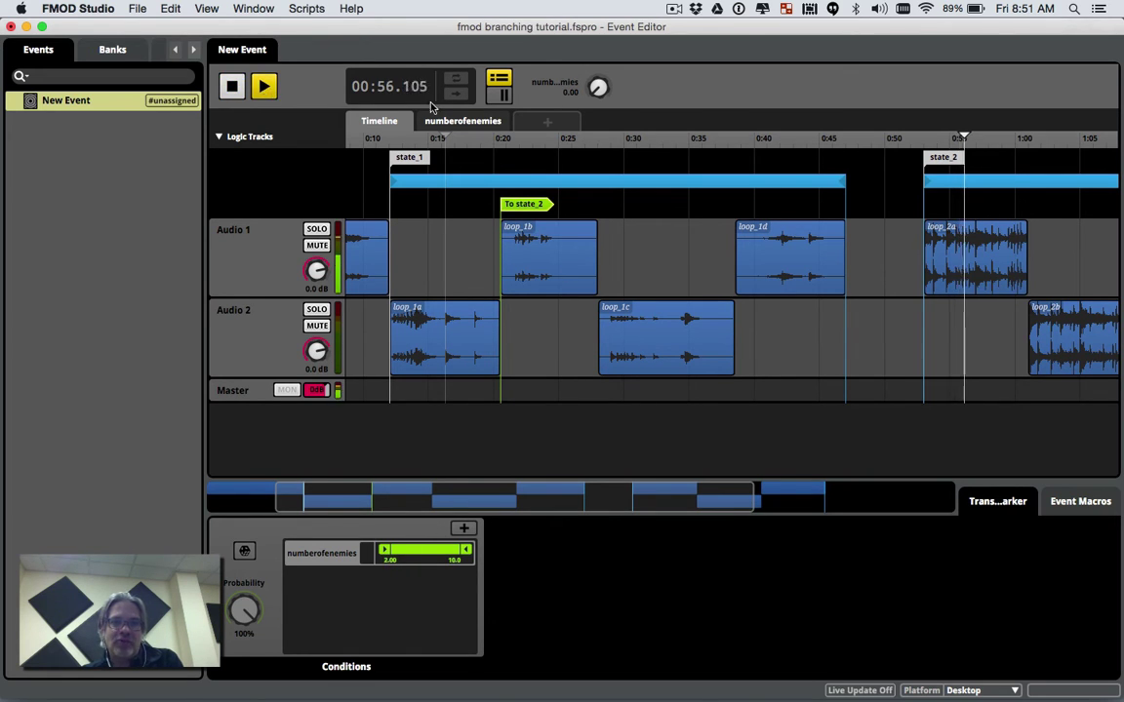
{"action": "key", "text": "space"}
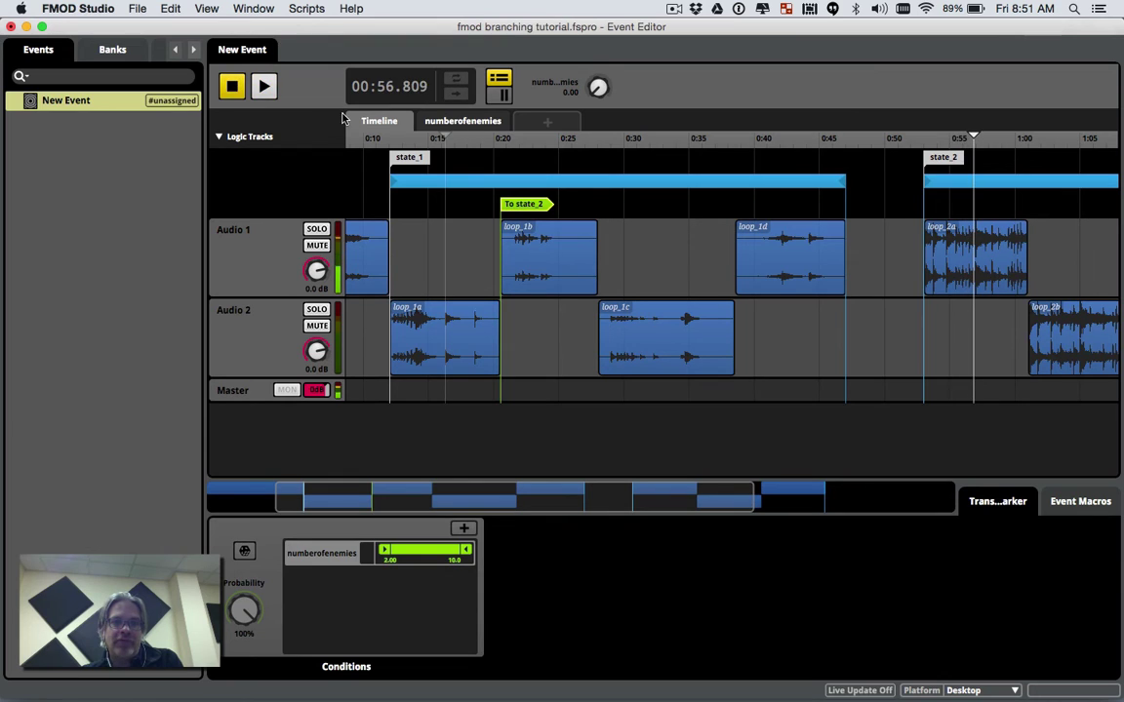
{"action": "left_click", "coordinate": [447, 140]}
{"action": "left_click", "coordinate": [263, 87]}
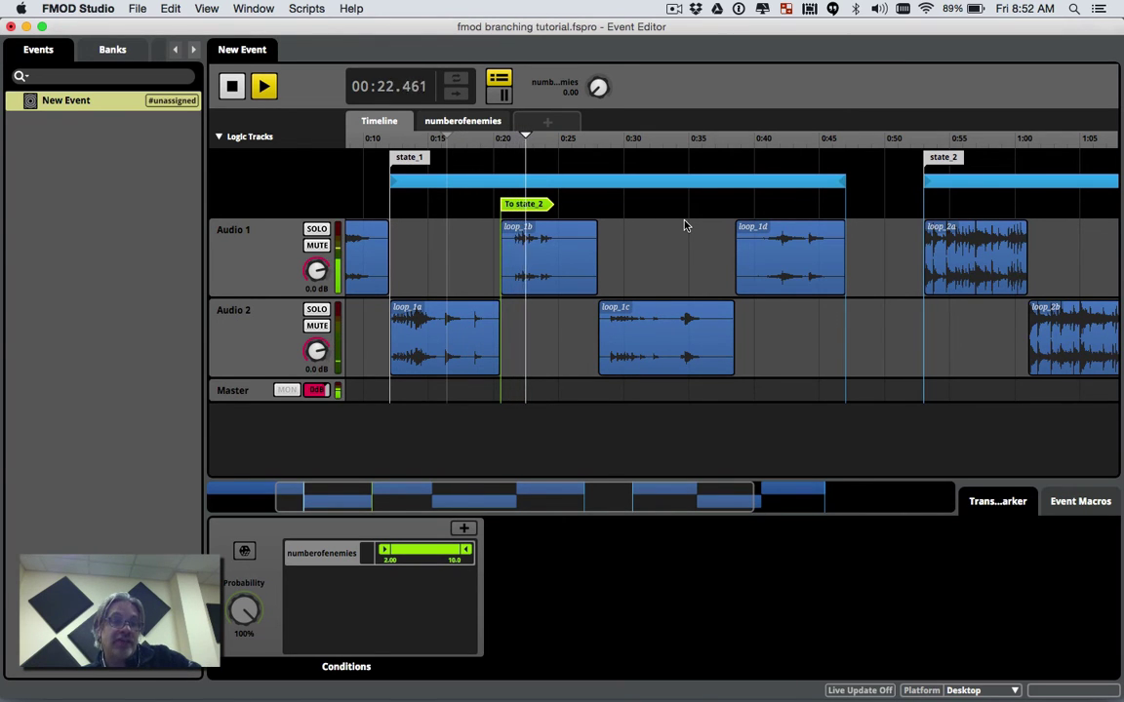
{"action": "key", "text": "space"}
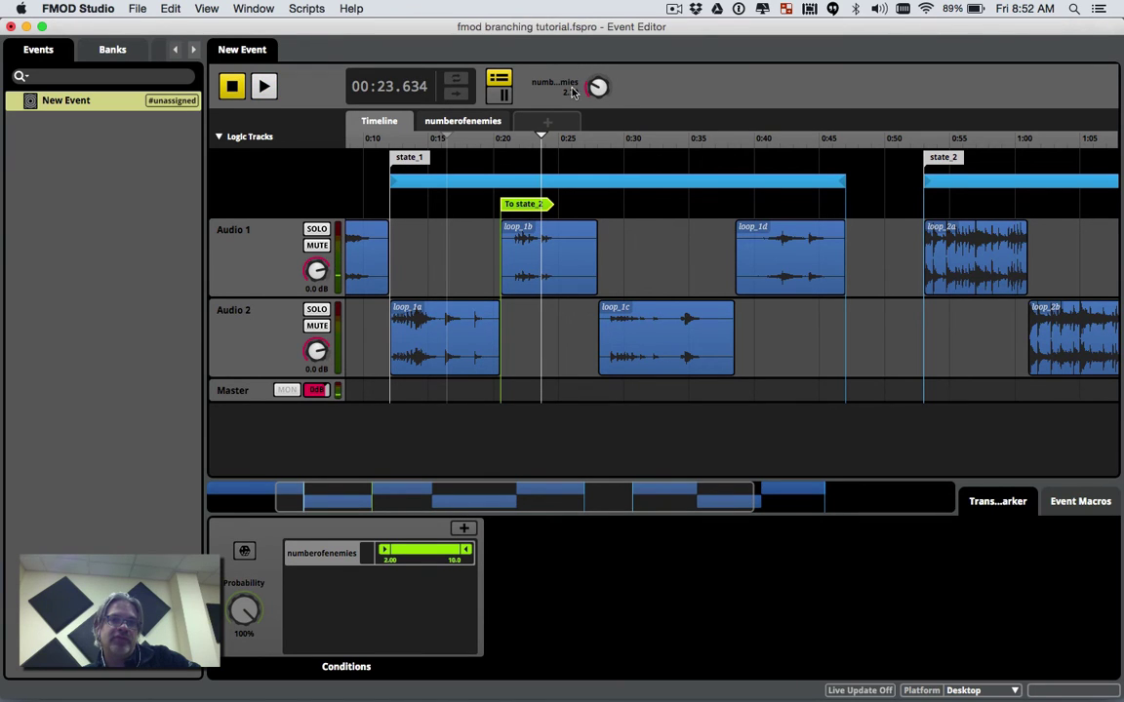
Play the event from about 0:14 in loop_1a with numberofenemies at 2.70 to audition the conditional transition to state_2, and stop playback.
{"action": "left_click_drag", "start_coordinate": [479, 139], "coordinate": [417, 144]}
{"action": "left_click", "coordinate": [263, 95]}
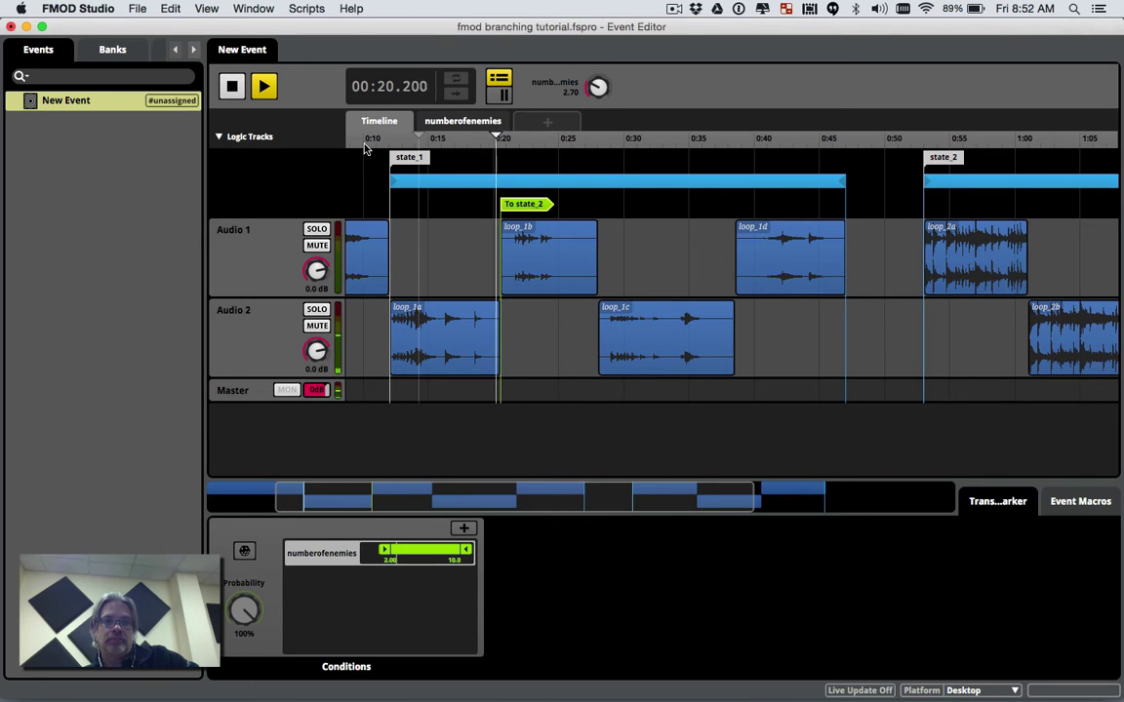
{"action": "left_click", "coordinate": [228, 89]}
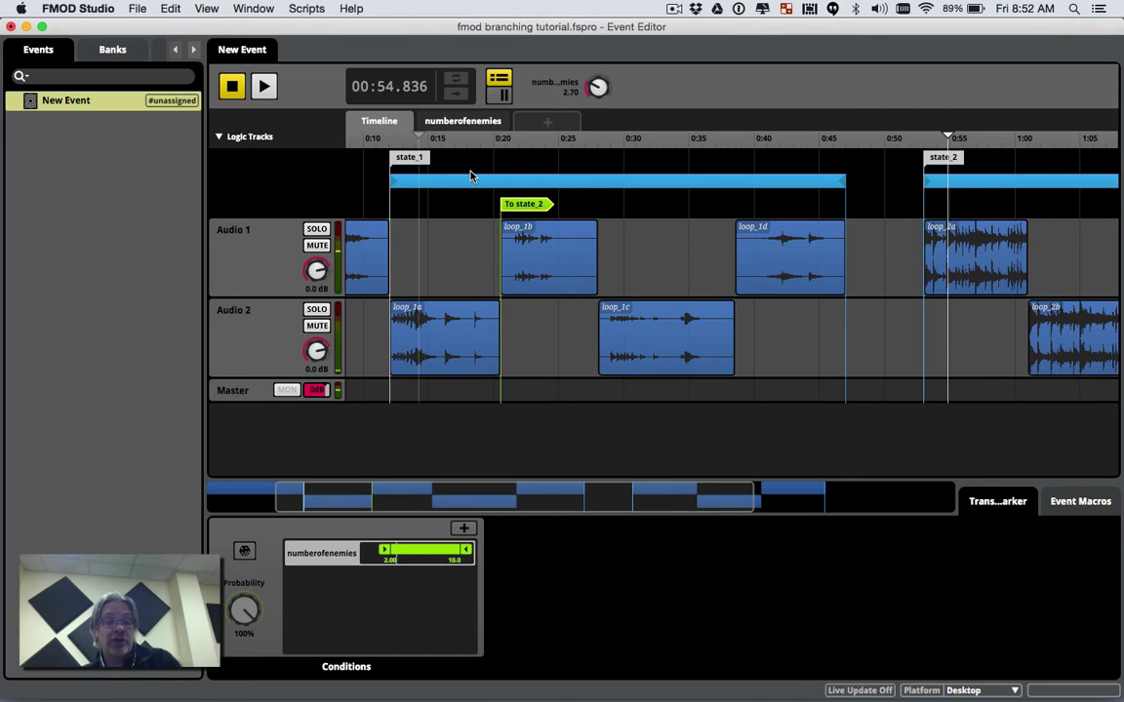
Copy the conditional state_2 transition and place the copy at the start of loop_1c.
{"action": "right_click", "coordinate": [538, 204]}
{"action": "left_click", "coordinate": [561, 271]}
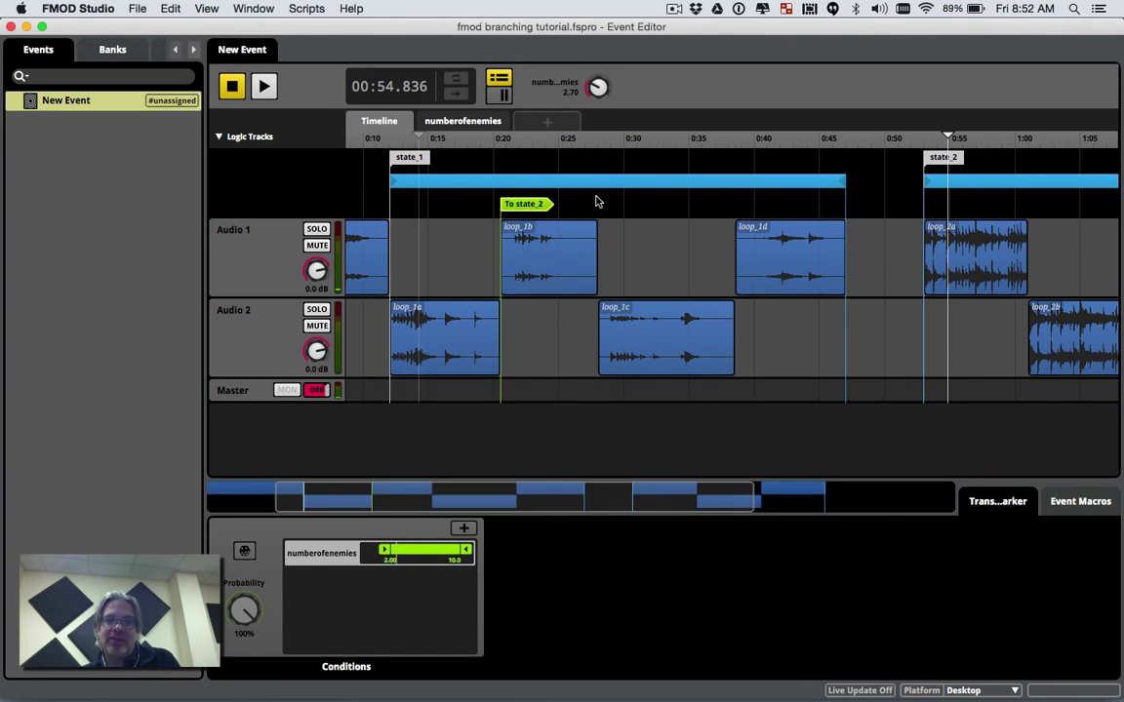
{"action": "right_click", "coordinate": [605, 206]}
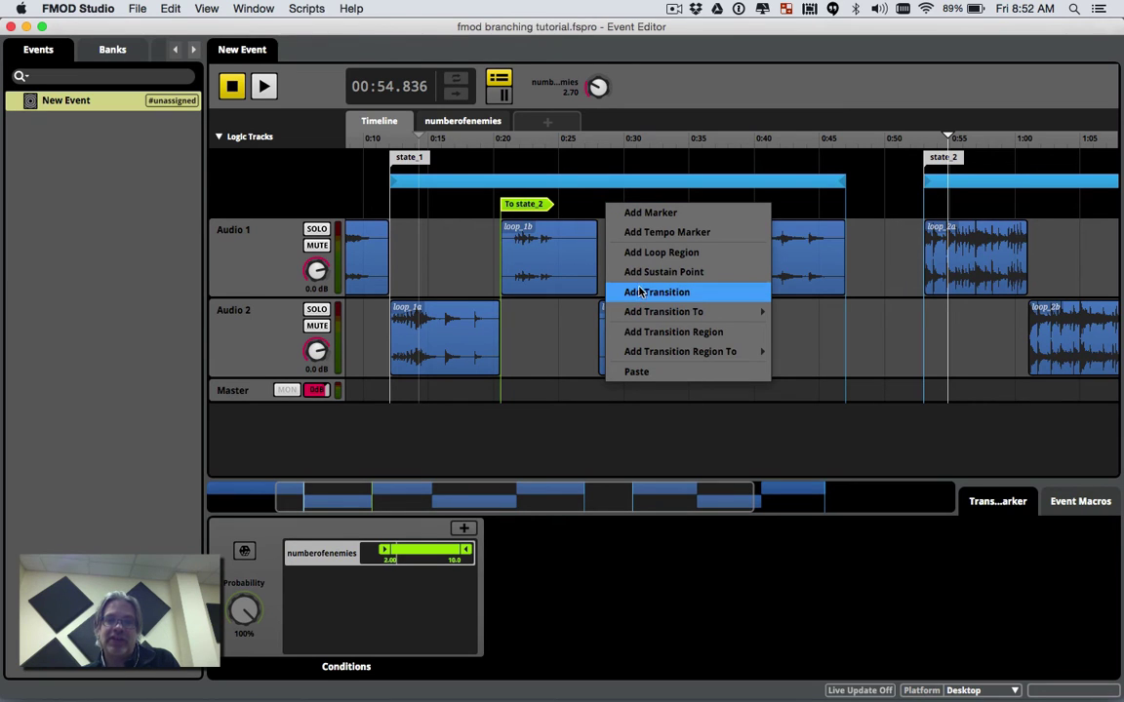
{"action": "left_click", "coordinate": [634, 371]}
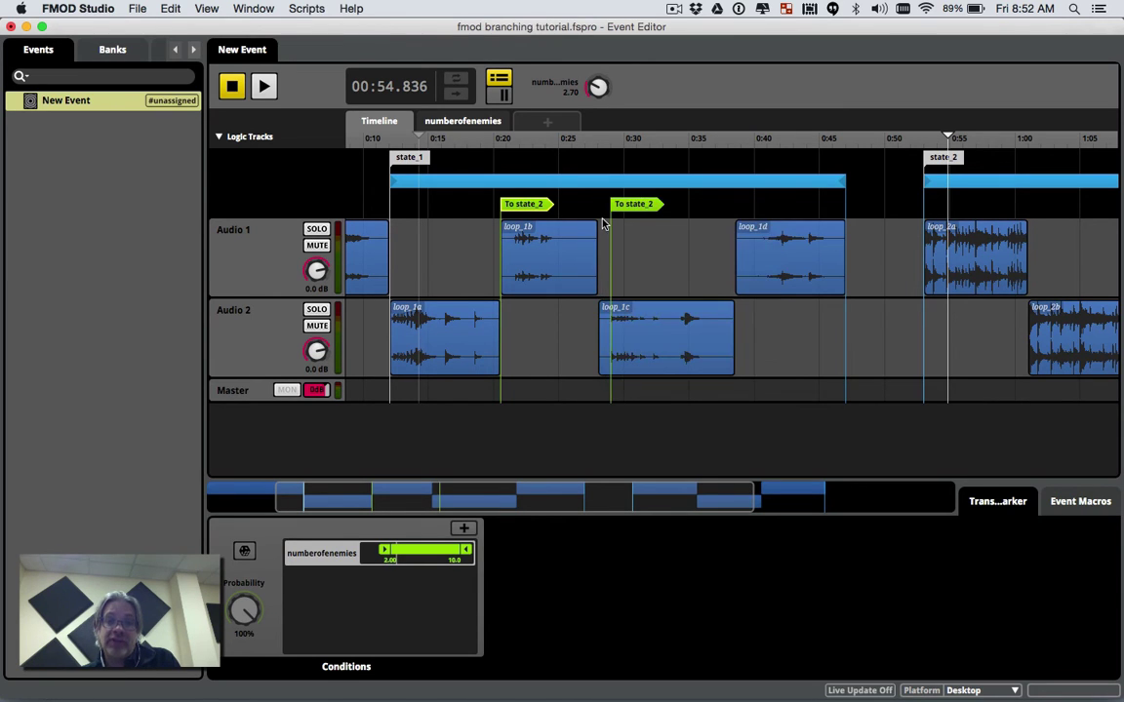
{"action": "left_click_drag", "start_coordinate": [631, 208], "coordinate": [619, 208]}
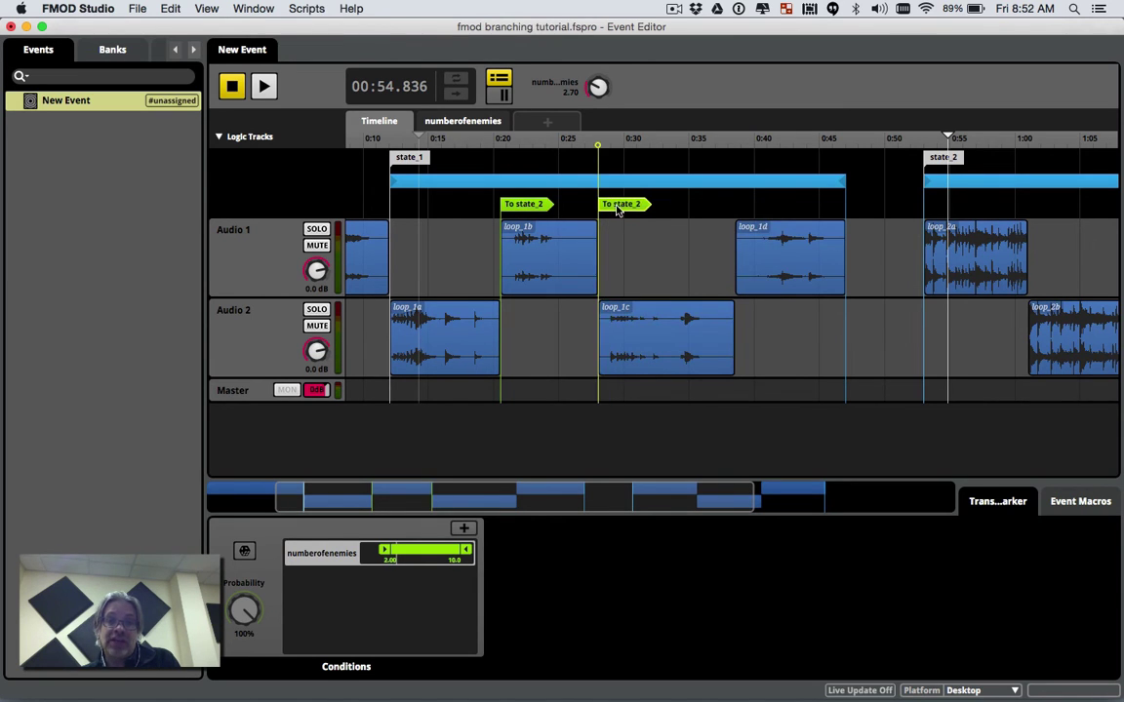
Paste two more copies of the state_2 transition and align them to the starts of loop_1d and loop_1a.
{"action": "right_click", "coordinate": [736, 206]}
{"action": "left_click", "coordinate": [771, 369]}
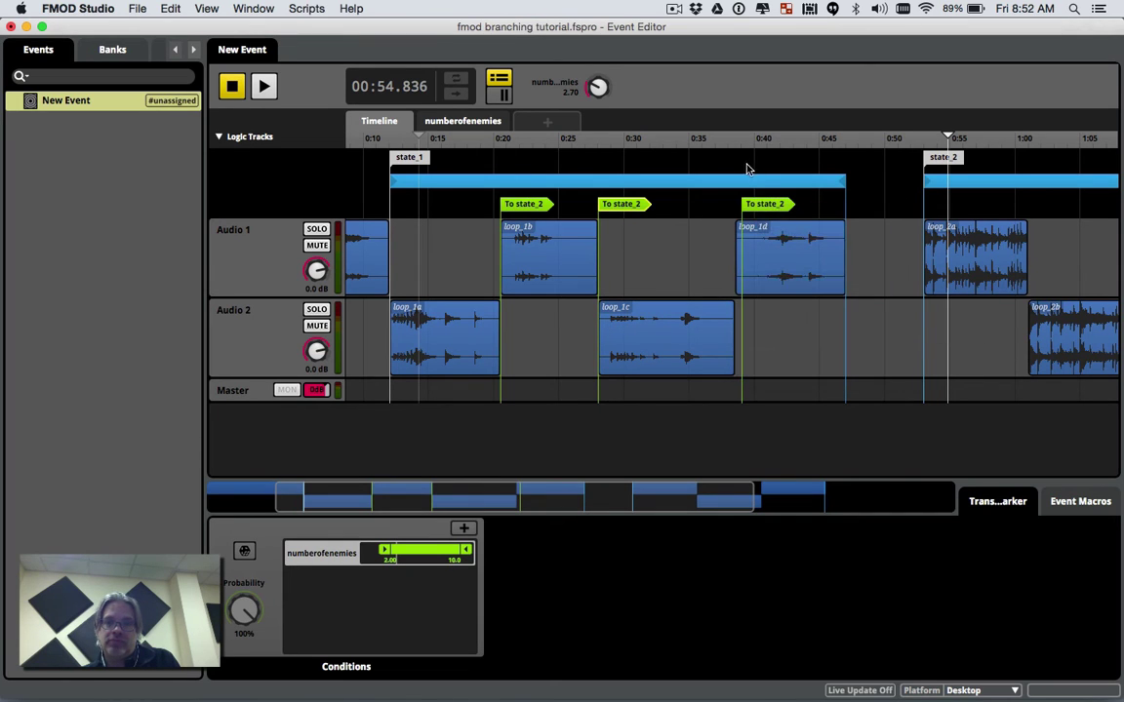
{"action": "left_click_drag", "start_coordinate": [766, 206], "coordinate": [758, 206]}
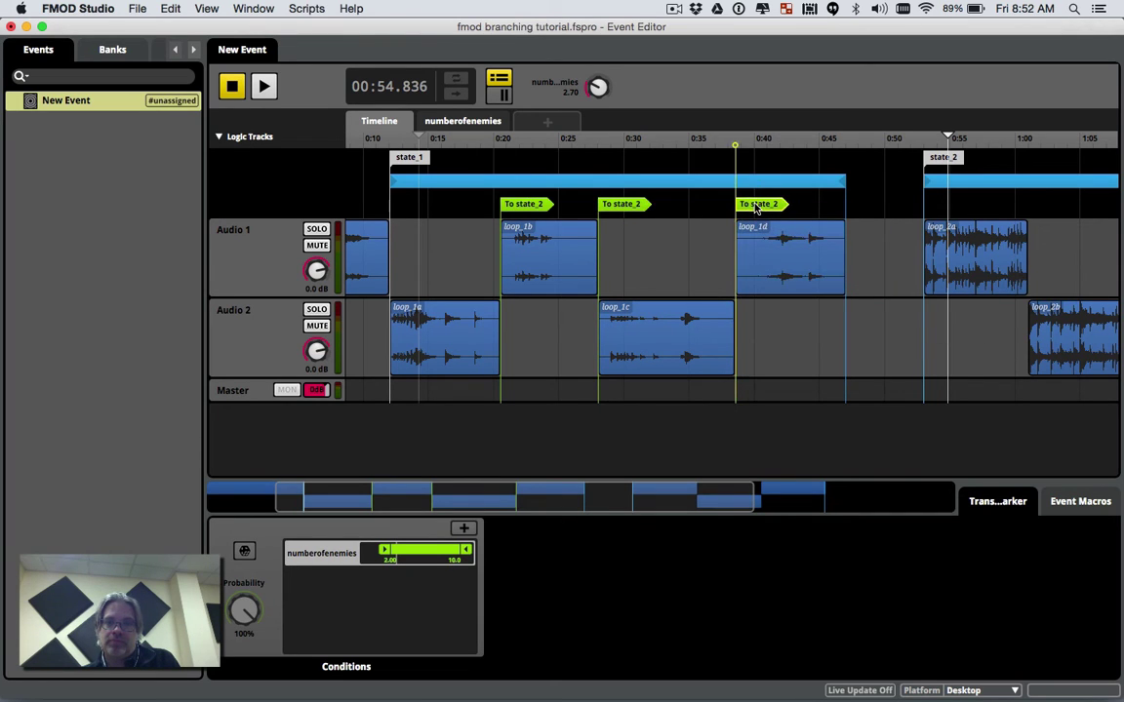
{"action": "right_click", "coordinate": [436, 208]}
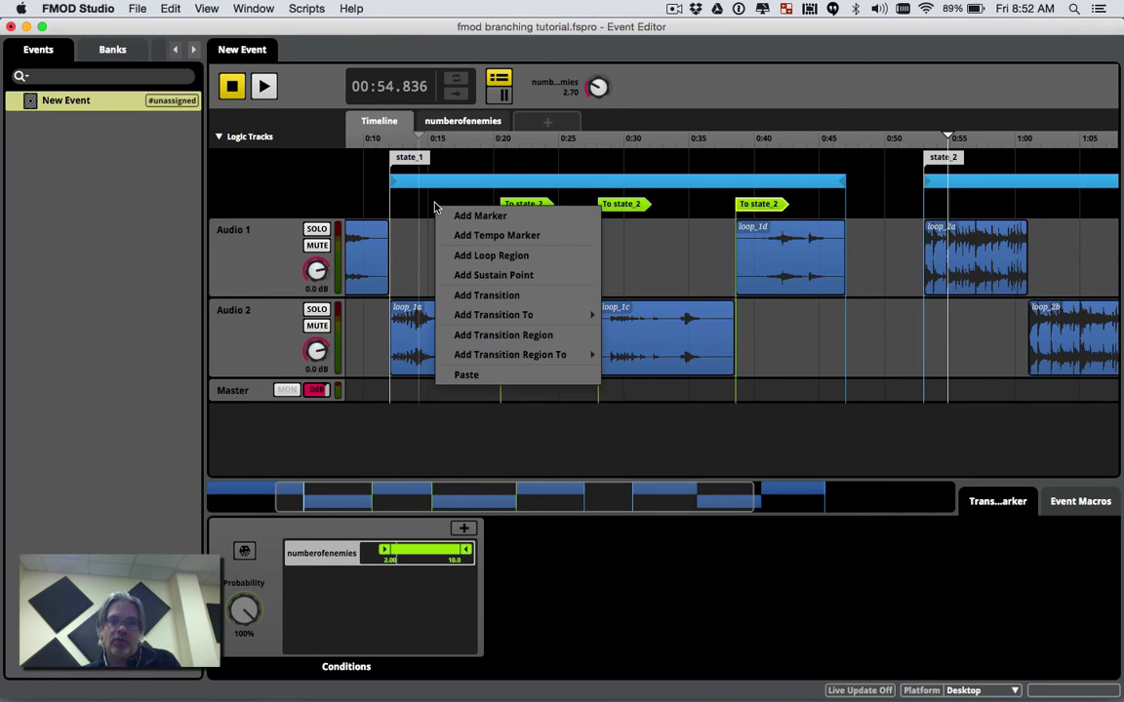
{"action": "left_click", "coordinate": [501, 376]}
{"action": "mouse_move", "coordinate": [458, 204]}
{"action": "left_mouse_down"}
{"action": "mouse_move", "coordinate": [416, 205]}
{"action": "mouse_move", "coordinate": [466, 209]}
{"action": "left_mouse_up"}
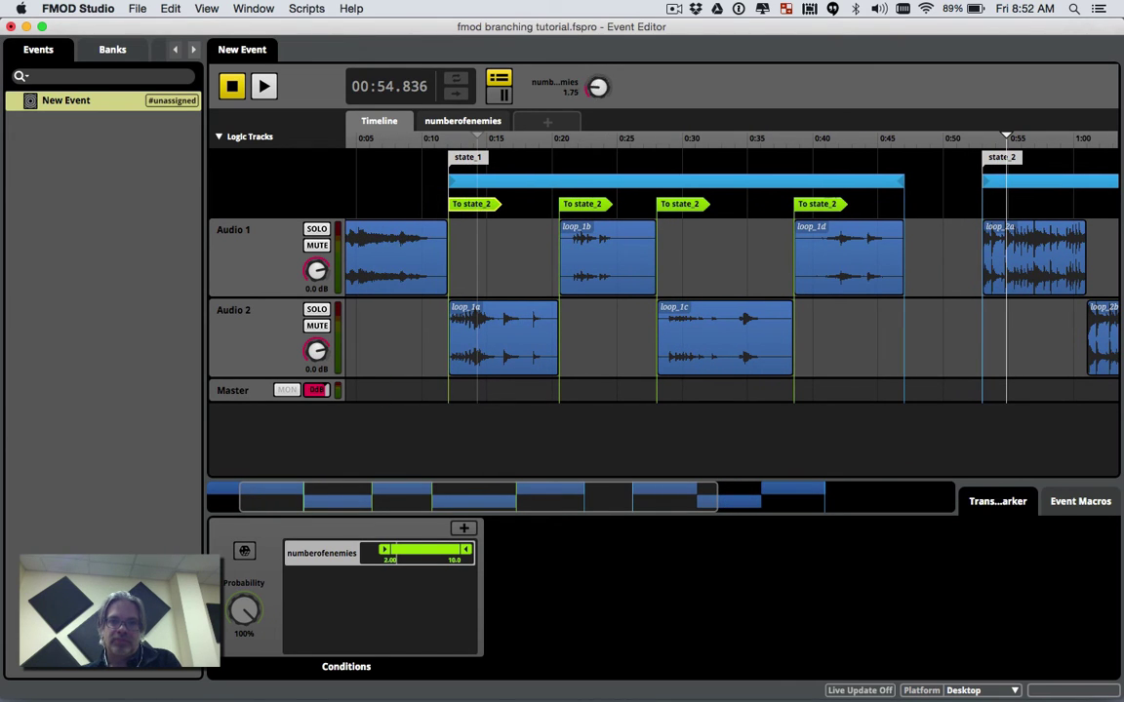
Play the event from about 0:21 in loop_1b, raise numberofenemies from 0 to 4.15 during playback to audition the transition, and stop playback.
{"action": "left_click", "coordinate": [573, 139]}
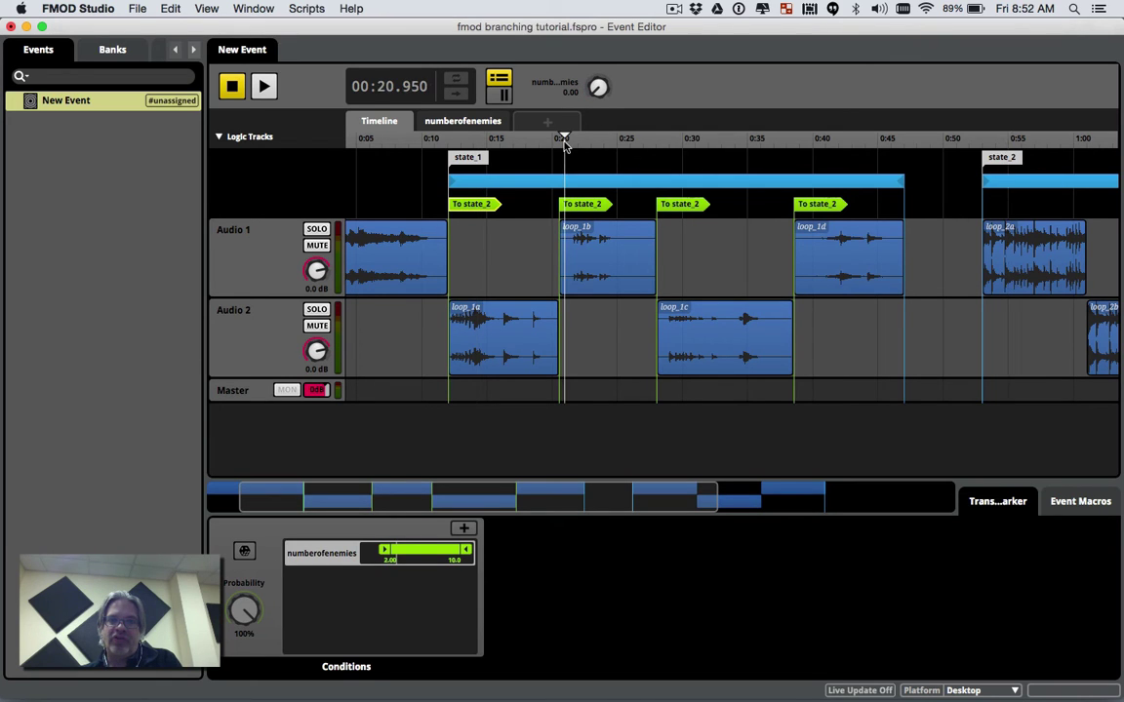
{"action": "key", "text": "space"}
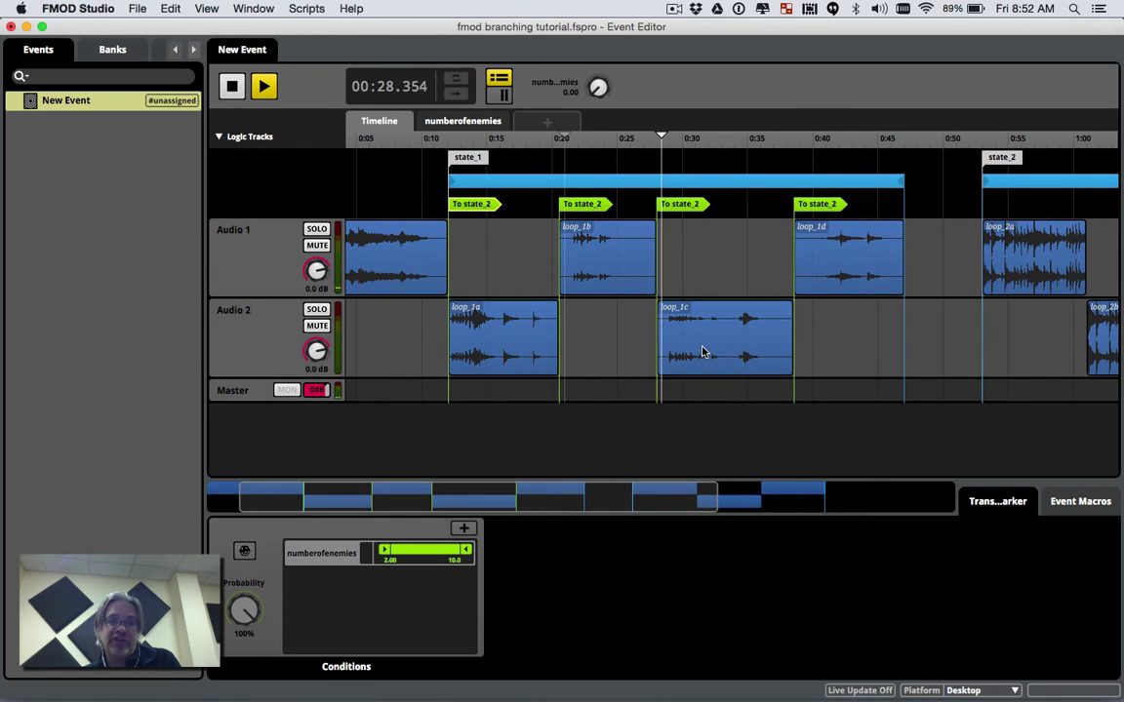
{"action": "mouse_move", "coordinate": [598, 88]}
{"action": "left_mouse_down"}
{"action": "mouse_move", "coordinate": [598, 57]}
{"action": "mouse_move", "coordinate": [601, 90]}
{"action": "left_mouse_up"}
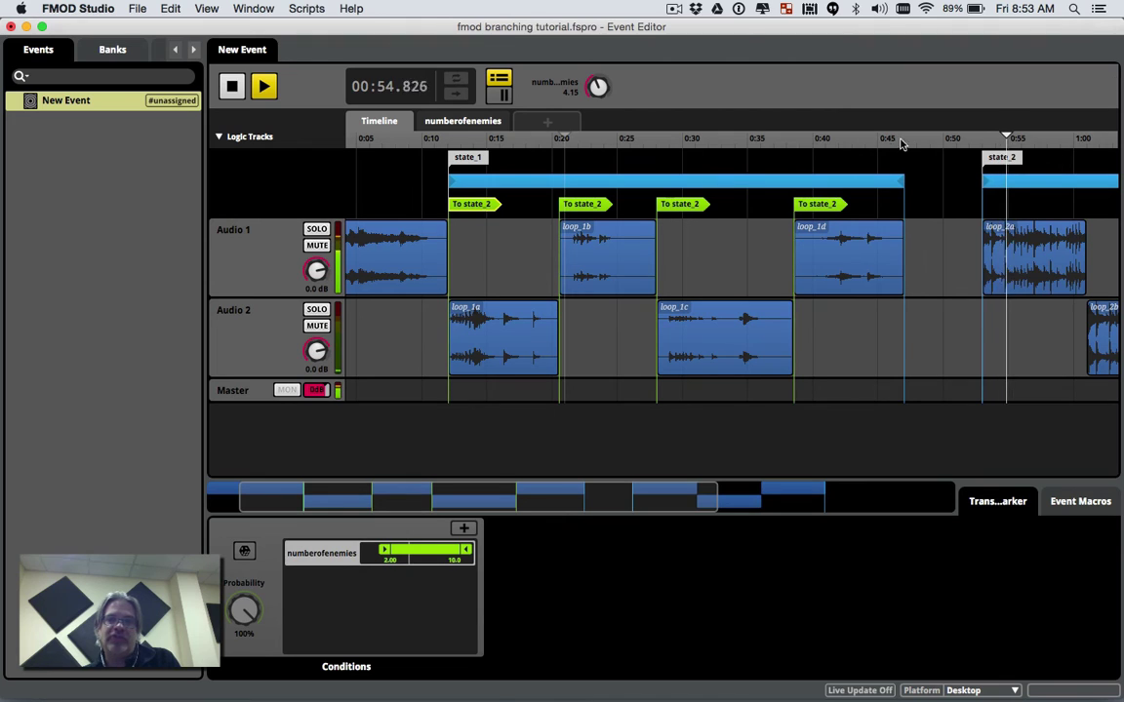
{"action": "left_click", "coordinate": [235, 85]}
Add a marker named state_3 at about 1:20, after loop_2c, and move it up to the same row as the state_2 marker.
{"action": "scroll", "coordinate": [422, 166], "scroll_direction": "right", "scroll_amount": 5}
{"action": "scroll", "coordinate": [422, 166], "scroll_direction": "right", "scroll_amount": 3}
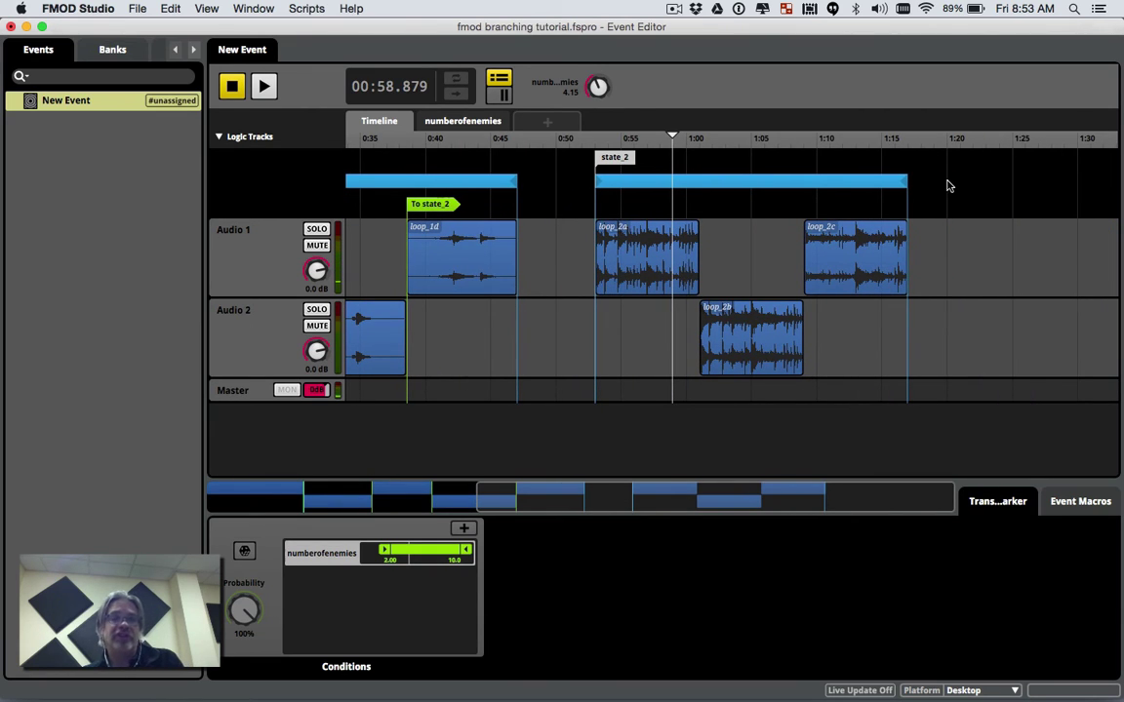
{"action": "right_click", "coordinate": [949, 186]}
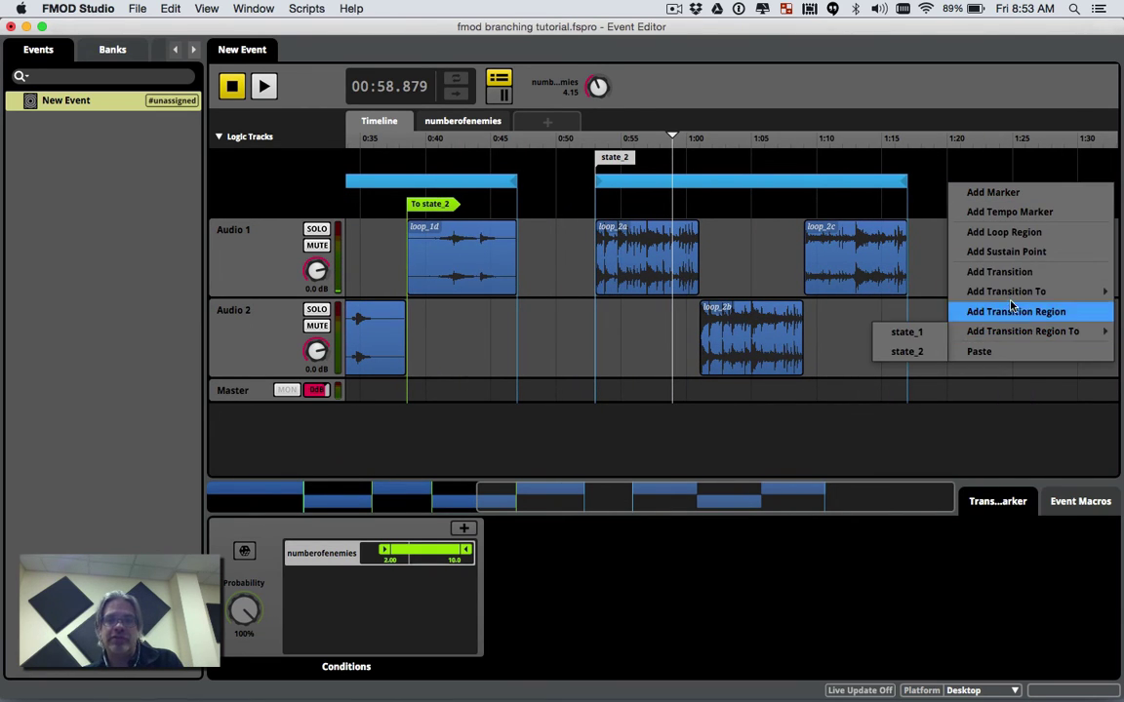
{"action": "left_click", "coordinate": [985, 192]}
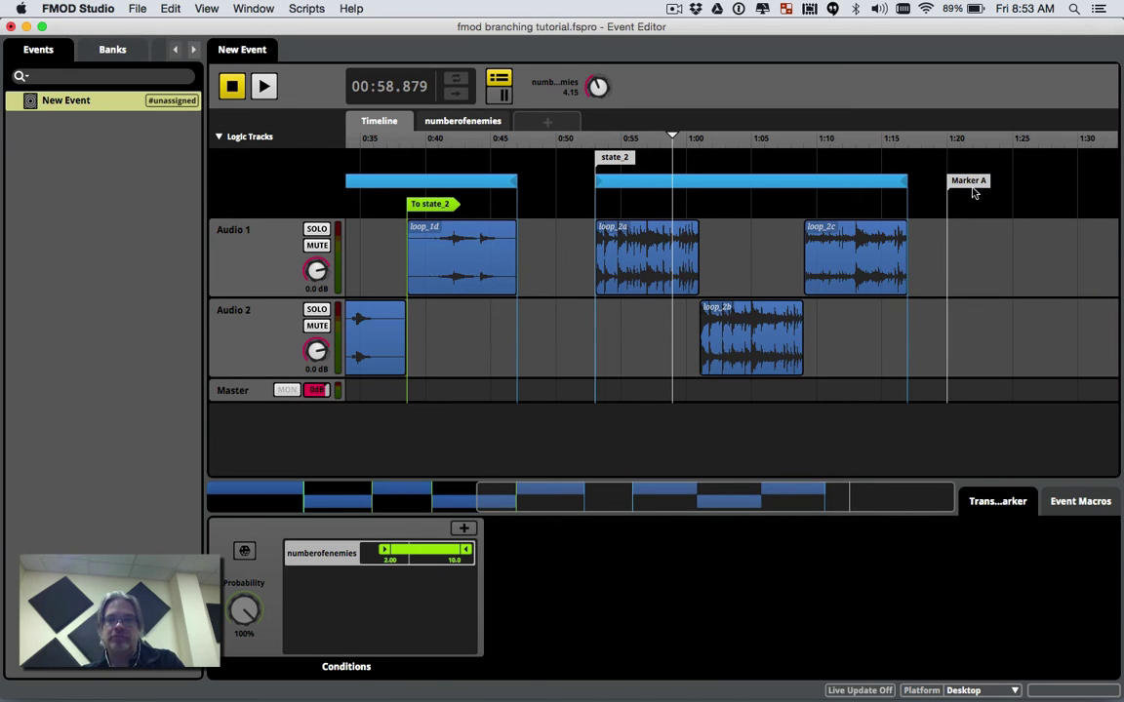
{"action": "double_click", "coordinate": [972, 186]}
{"action": "type", "text": "state_3"}
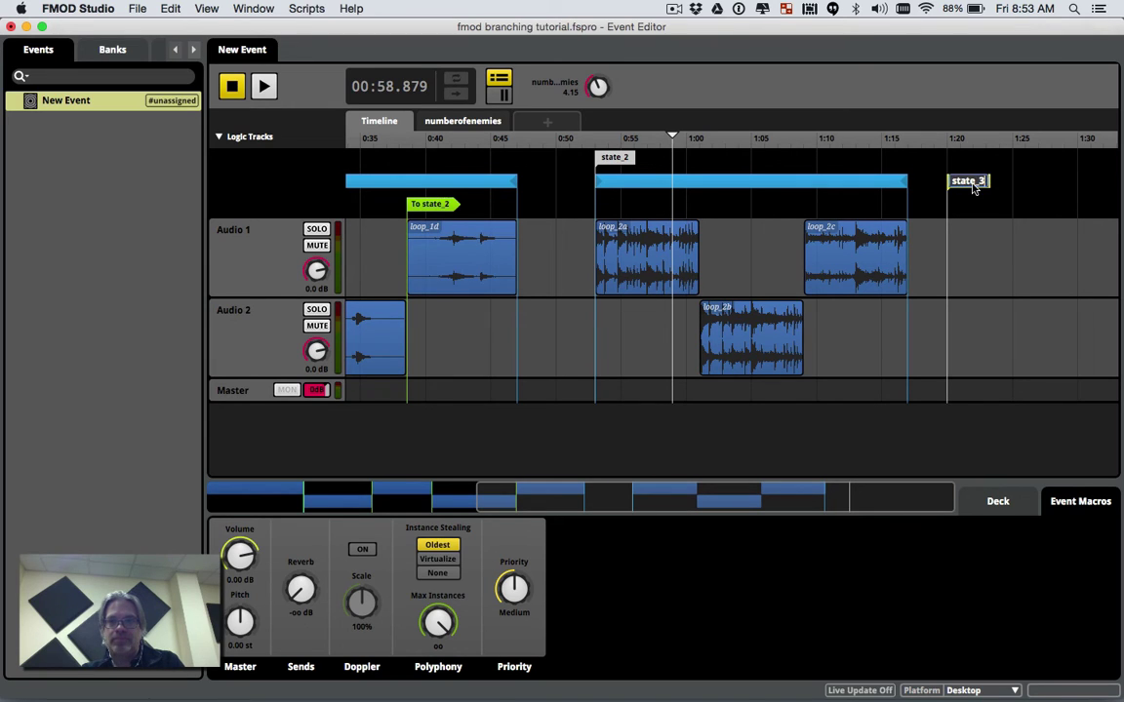
{"action": "key", "text": "Return"}
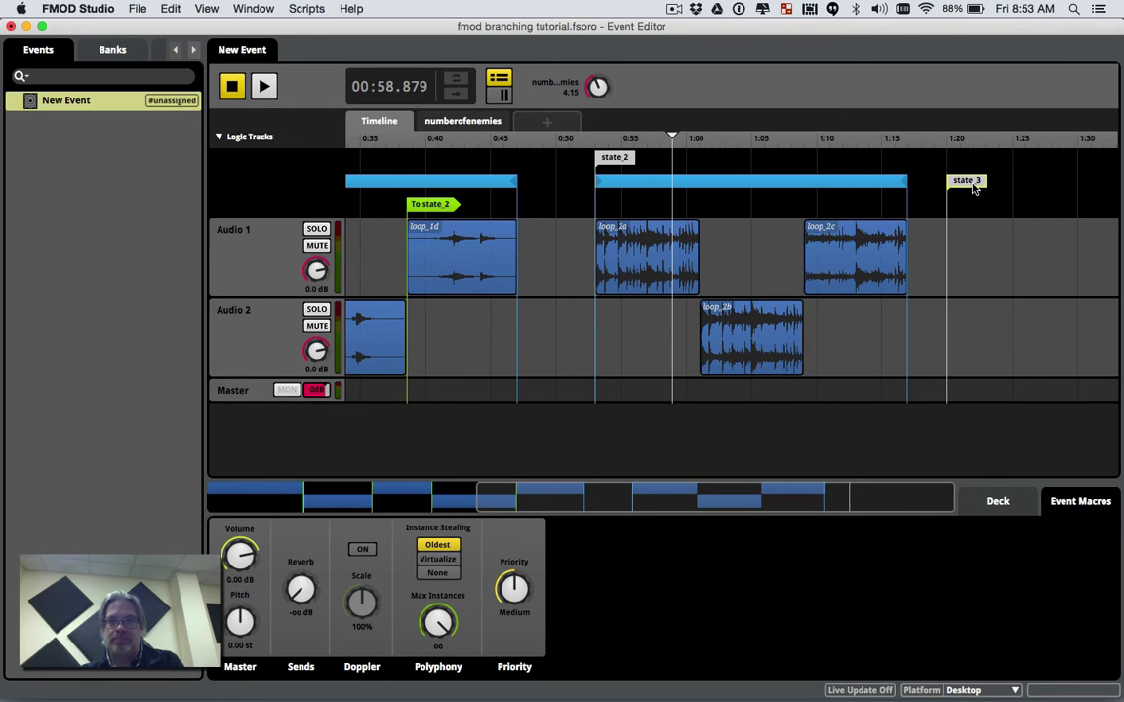
{"action": "left_click_drag", "start_coordinate": [973, 179], "coordinate": [973, 166]}
Switch to Finder and arrange its window beside the event editor so that the loop files and the timeline are both visible.
{"action": "key", "text": "super+Tab"}
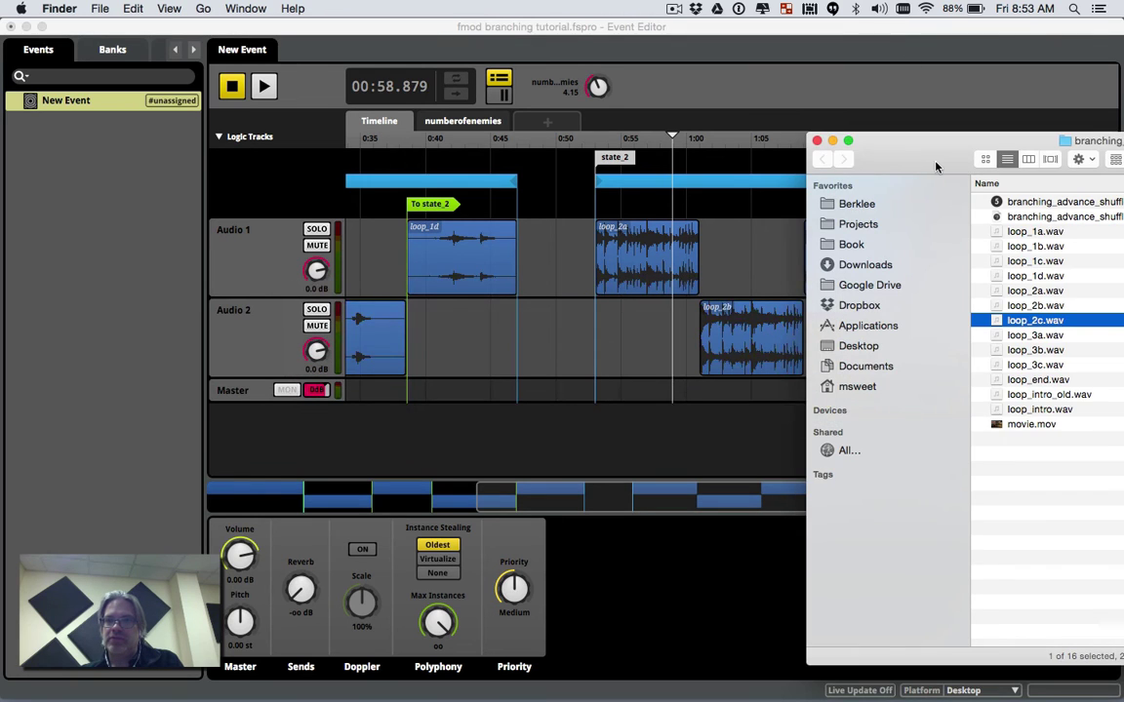
{"action": "left_click_drag", "start_coordinate": [936, 166], "coordinate": [1046, 174]}
{"action": "left_click_drag", "start_coordinate": [914, 31], "coordinate": [615, 44]}
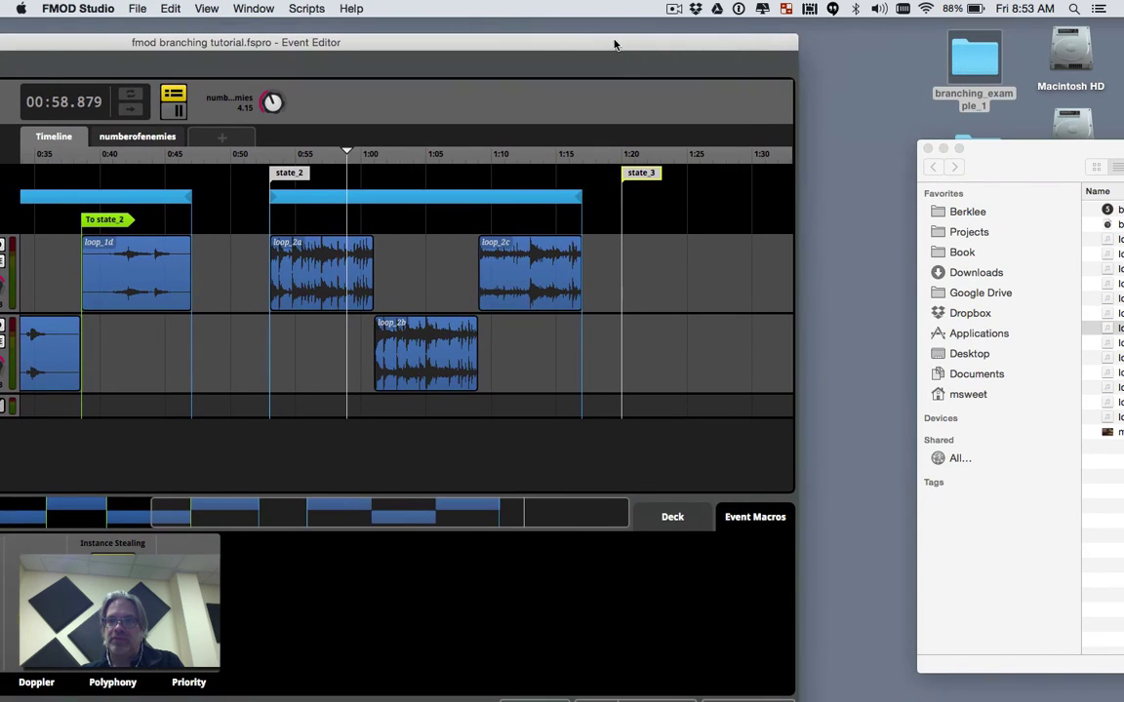
{"action": "left_click_drag", "start_coordinate": [983, 155], "coordinate": [862, 143]}
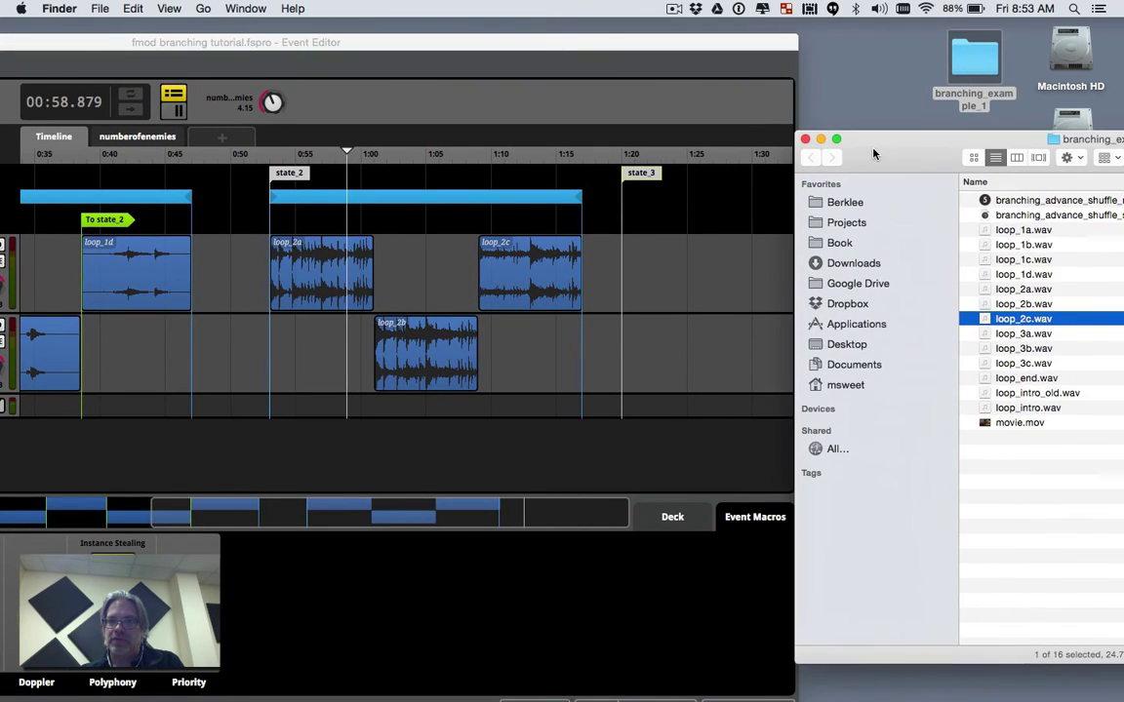
Place loop_3a.wav at the state_3 marker on Audio 1, loop_3b.wav directly after it on Audio 2, and loop_3c.wav following on Audio 1.
{"action": "left_click", "coordinate": [1022, 333]}
{"action": "left_click_drag", "start_coordinate": [1022, 333], "coordinate": [698, 276]}
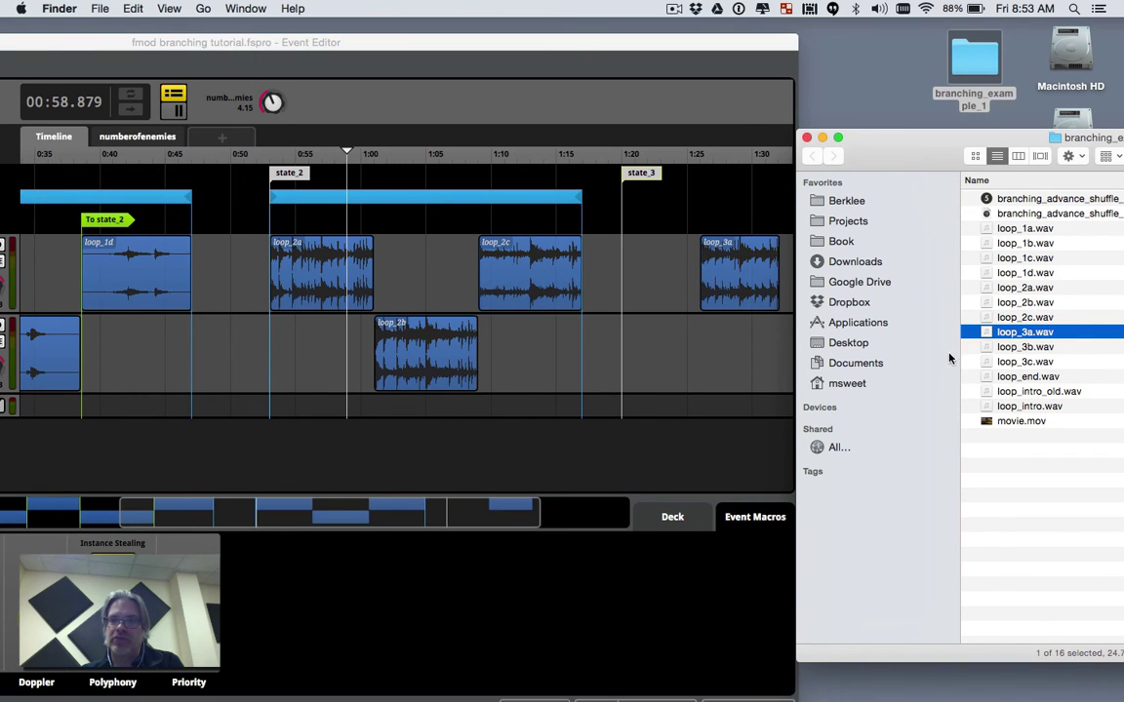
{"action": "left_click_drag", "start_coordinate": [990, 350], "coordinate": [738, 361]}
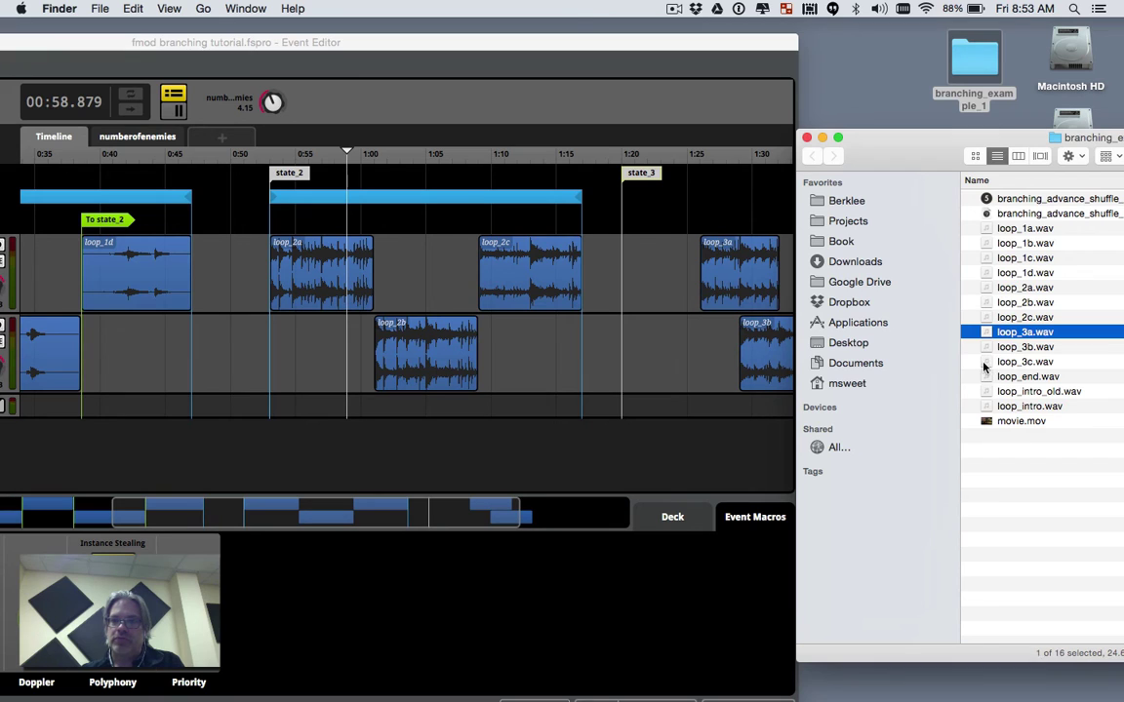
{"action": "mouse_move", "coordinate": [984, 366]}
{"action": "left_mouse_down"}
{"action": "mouse_move", "coordinate": [785, 261]}
{"action": "mouse_move", "coordinate": [628, 274]}
{"action": "left_mouse_up"}
{"action": "left_click", "coordinate": [765, 379]}
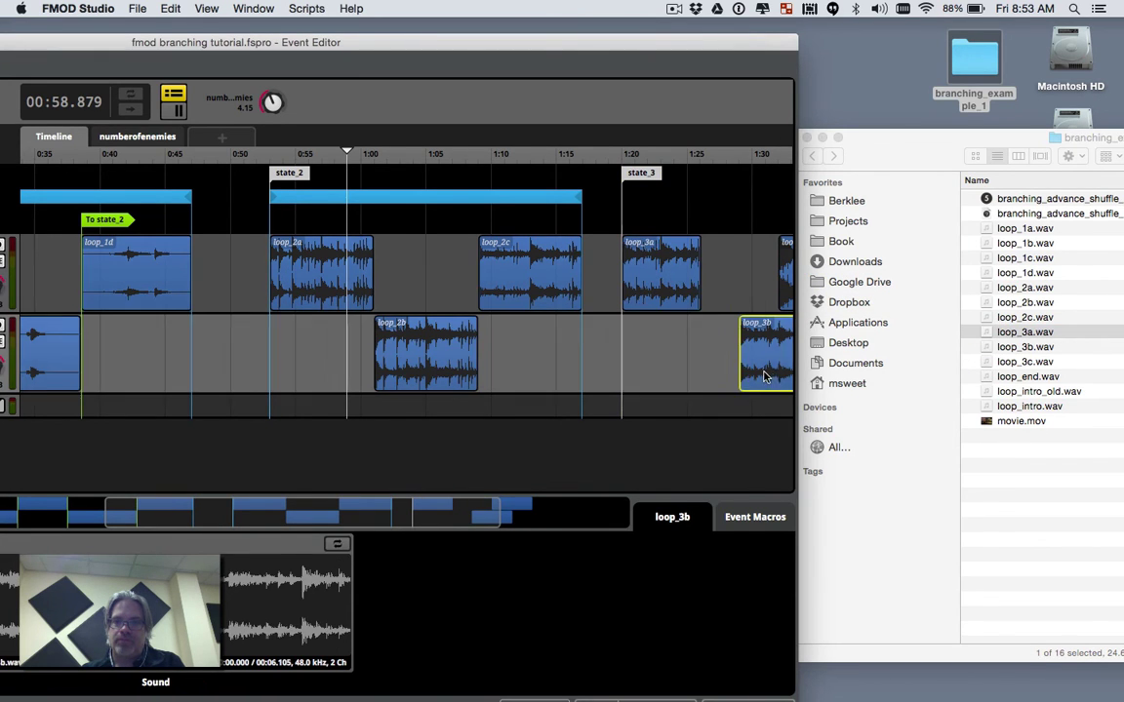
{"action": "left_click_drag", "start_coordinate": [766, 378], "coordinate": [718, 373]}
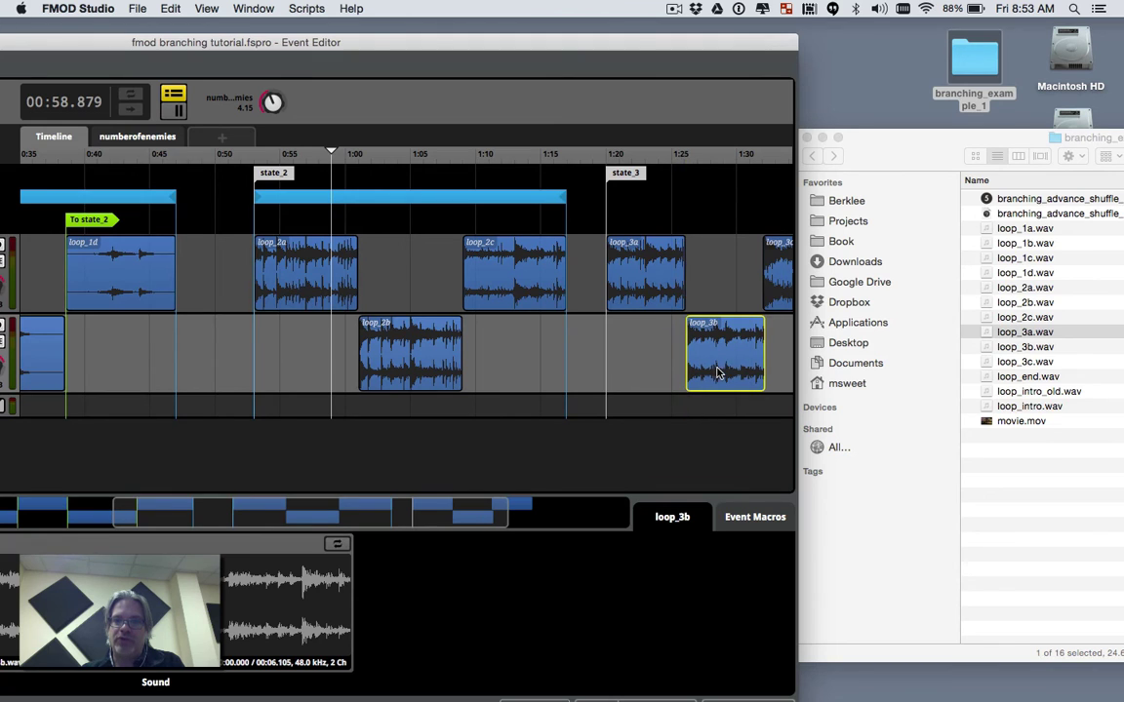
Add a loop region at state_3 and extend it to span from the start of loop_3a to the end of loop_3c.
{"action": "left_click", "coordinate": [776, 283]}
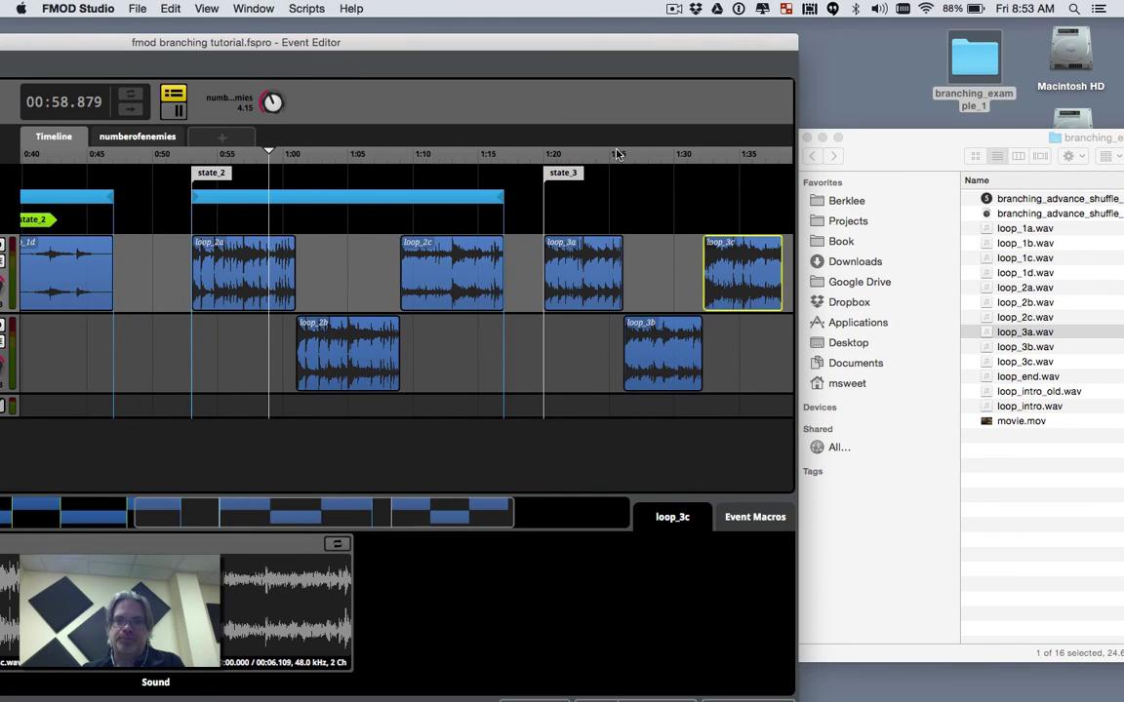
{"action": "left_click", "coordinate": [635, 156]}
{"action": "right_click", "coordinate": [598, 204]}
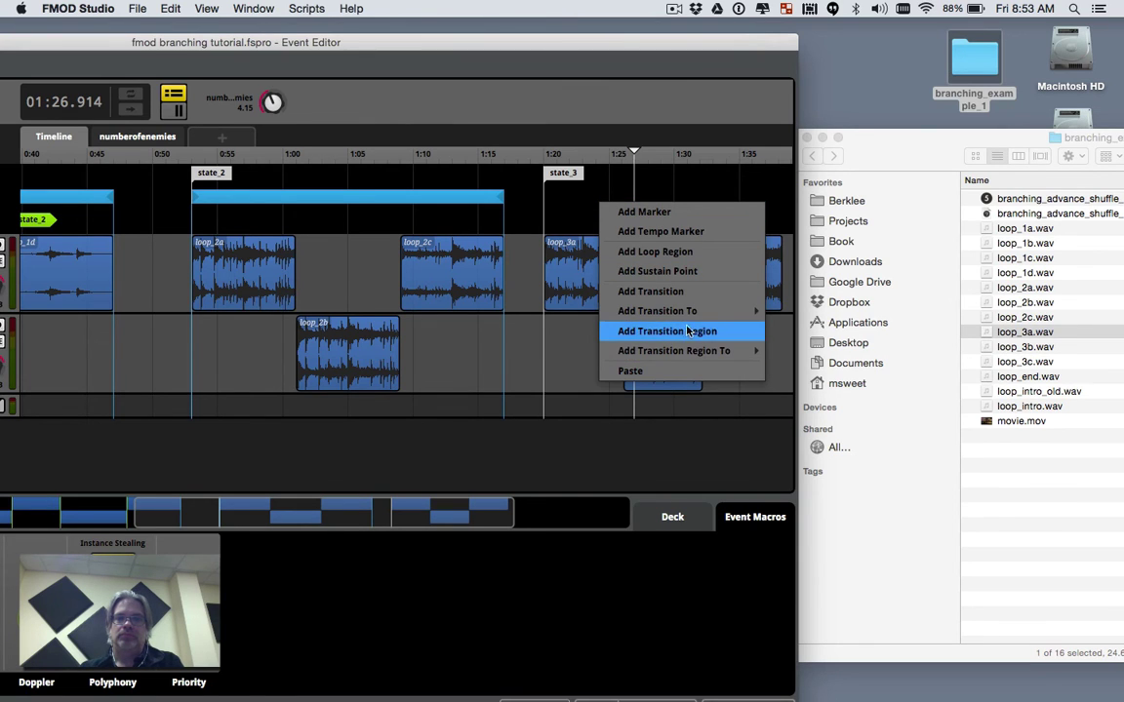
{"action": "left_click", "coordinate": [654, 250]}
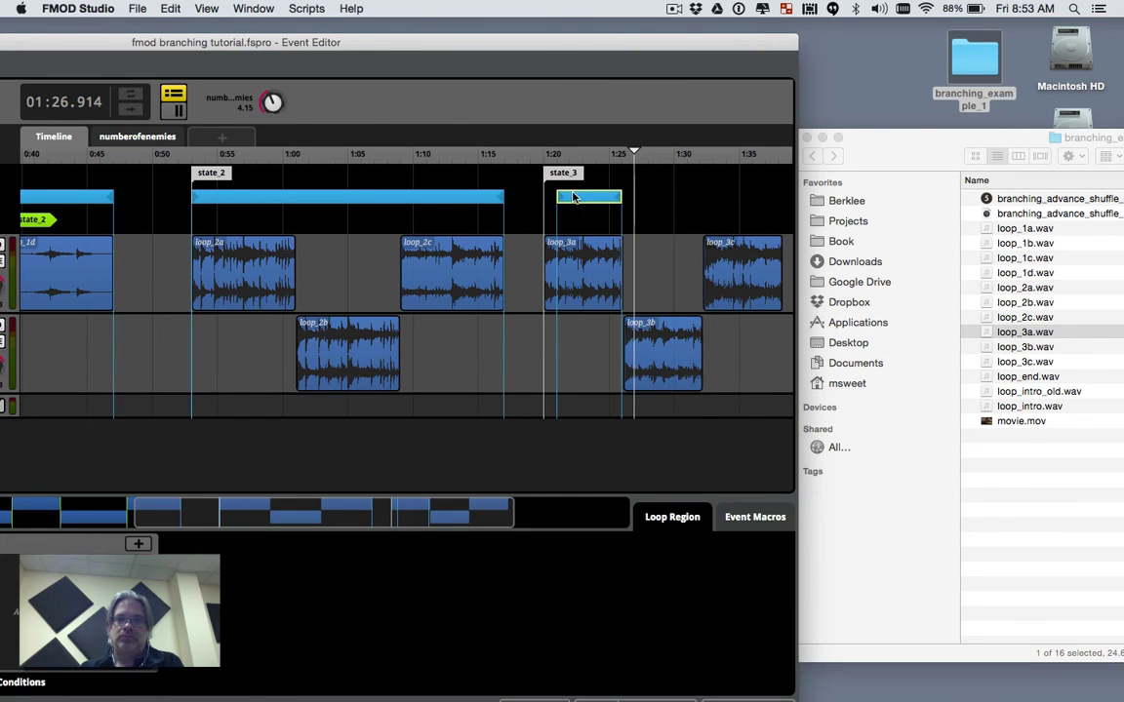
{"action": "mouse_move", "coordinate": [573, 198]}
{"action": "left_mouse_down"}
{"action": "mouse_move", "coordinate": [560, 198]}
{"action": "mouse_move", "coordinate": [737, 198]}
{"action": "mouse_move", "coordinate": [706, 202]}
{"action": "left_mouse_up"}
Add a marker named ending at about 1:42, level with the state_3 marker, and place loop_end.wav there on Audio 1.
{"action": "scroll", "coordinate": [763, 206], "scroll_direction": "right", "scroll_amount": 3}
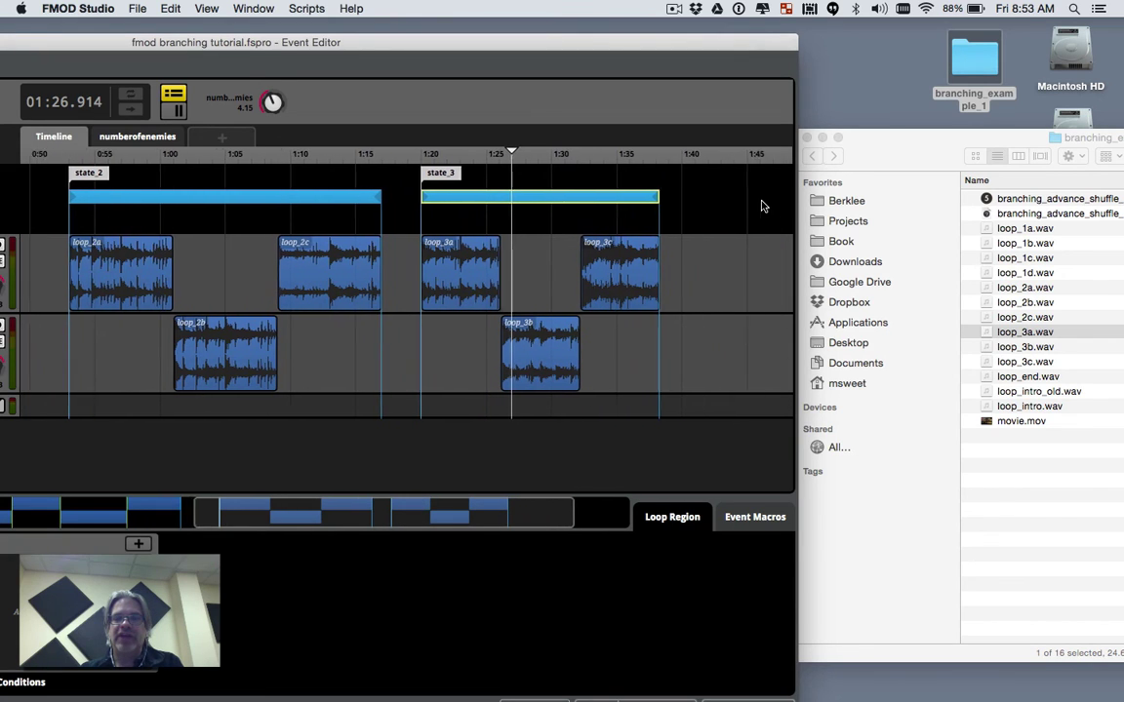
{"action": "right_click", "coordinate": [692, 201]}
{"action": "left_click", "coordinate": [735, 207]}
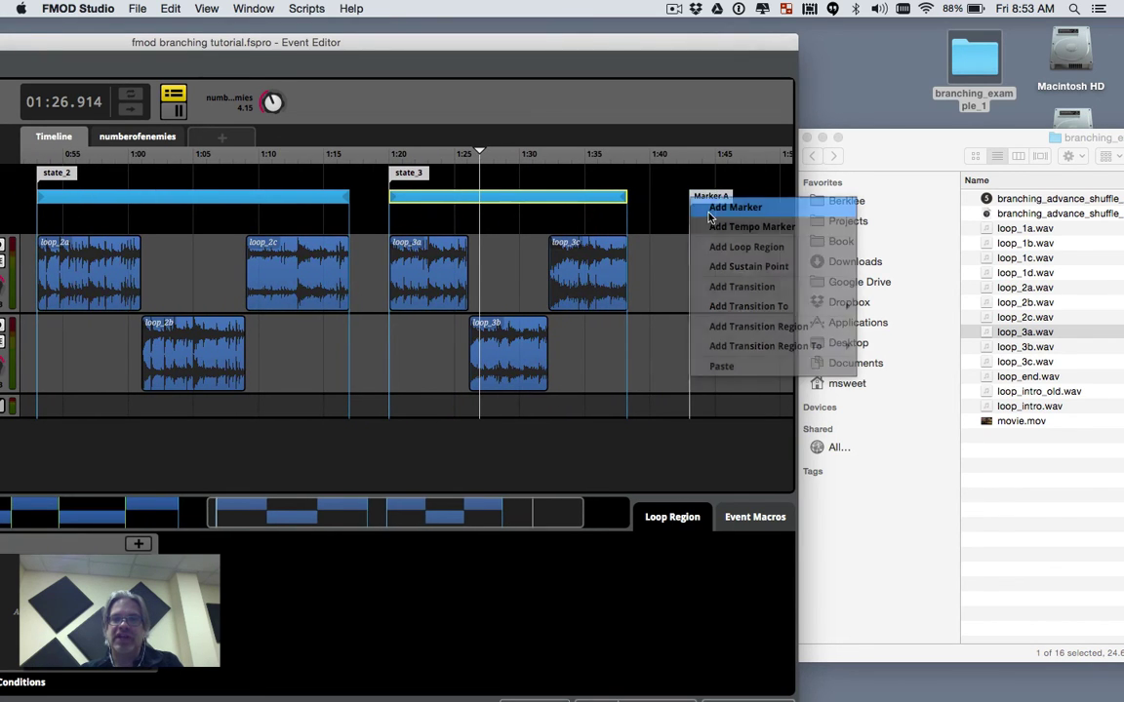
{"action": "type", "text": "st"}
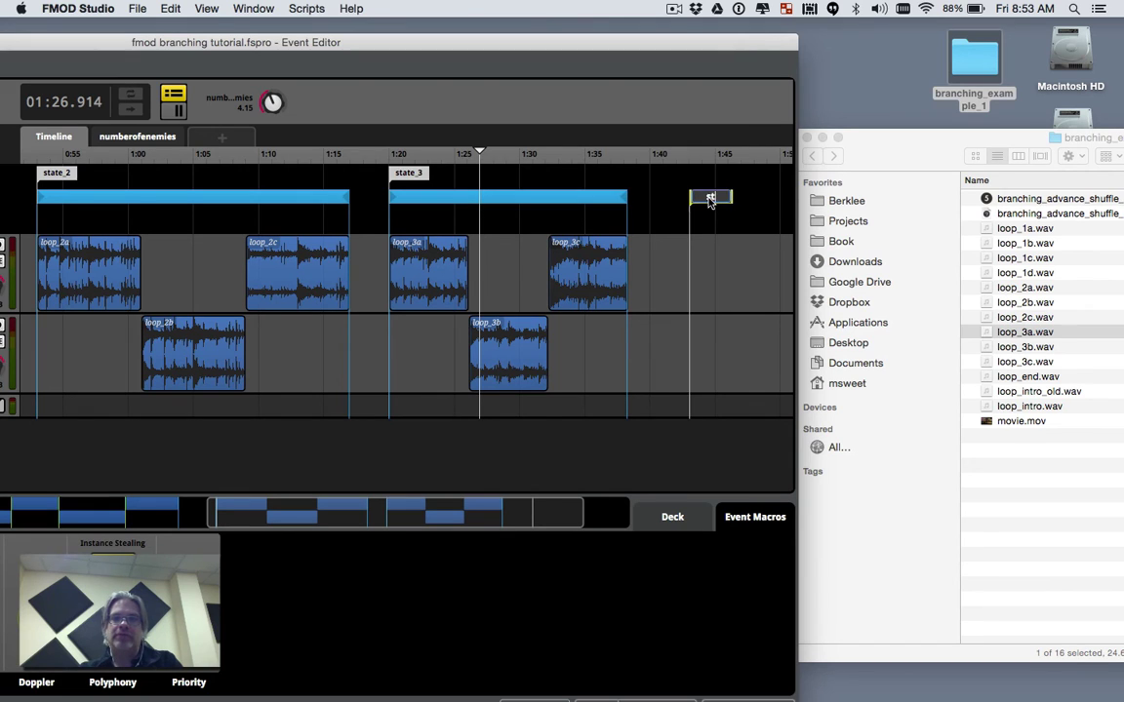
{"action": "key", "text": "Return"}
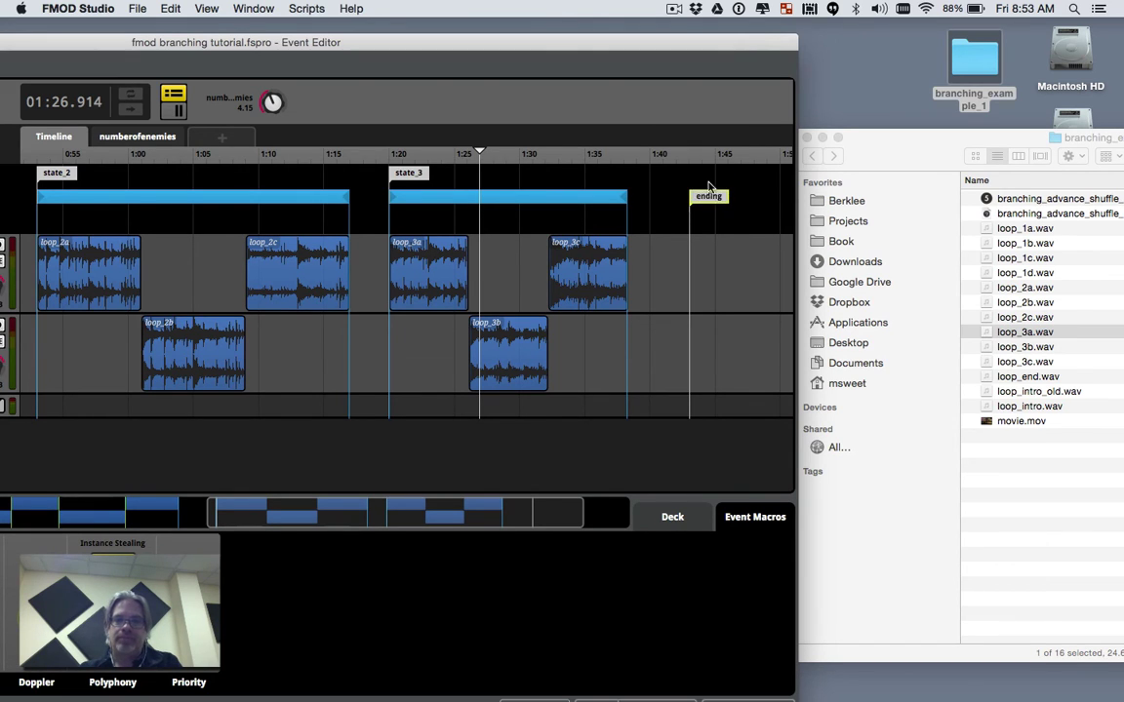
{"action": "left_click_drag", "start_coordinate": [709, 188], "coordinate": [711, 176]}
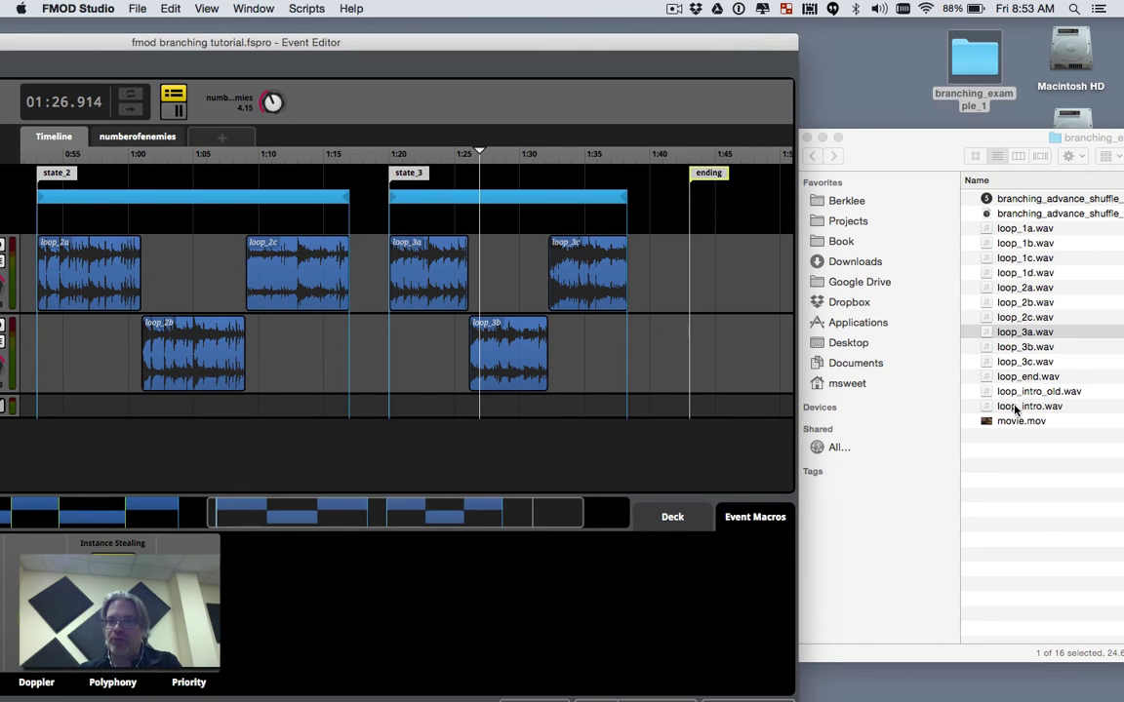
{"action": "left_click", "coordinate": [1019, 332]}
{"action": "mouse_move", "coordinate": [1073, 378]}
{"action": "left_mouse_down"}
{"action": "mouse_move", "coordinate": [975, 370]}
{"action": "mouse_move", "coordinate": [878, 322]}
{"action": "mouse_move", "coordinate": [790, 315]}
{"action": "mouse_move", "coordinate": [953, 377]}
{"action": "mouse_move", "coordinate": [982, 380]}
{"action": "mouse_move", "coordinate": [710, 283]}
{"action": "left_mouse_up"}
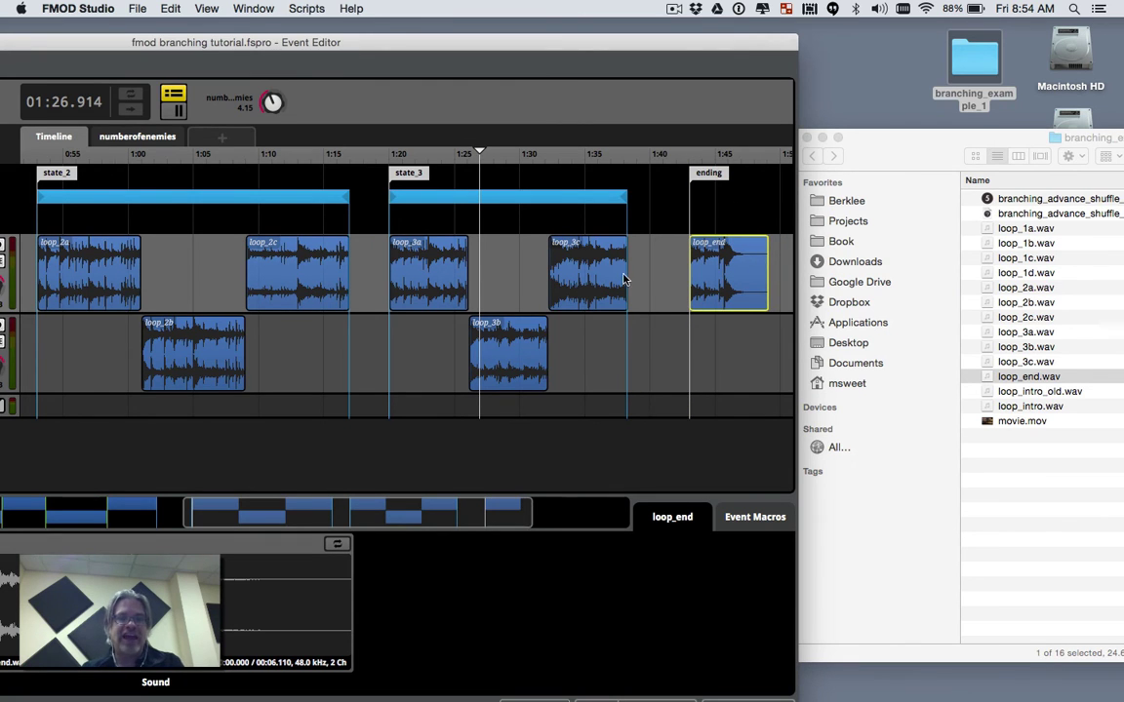
Add a transition to state_3 at the start of loop_2b, below the state_2 loop region.
{"action": "scroll", "coordinate": [596, 292], "scroll_direction": "left", "scroll_amount": 2}
{"action": "scroll", "coordinate": [589, 298], "scroll_direction": "right", "scroll_amount": 3}
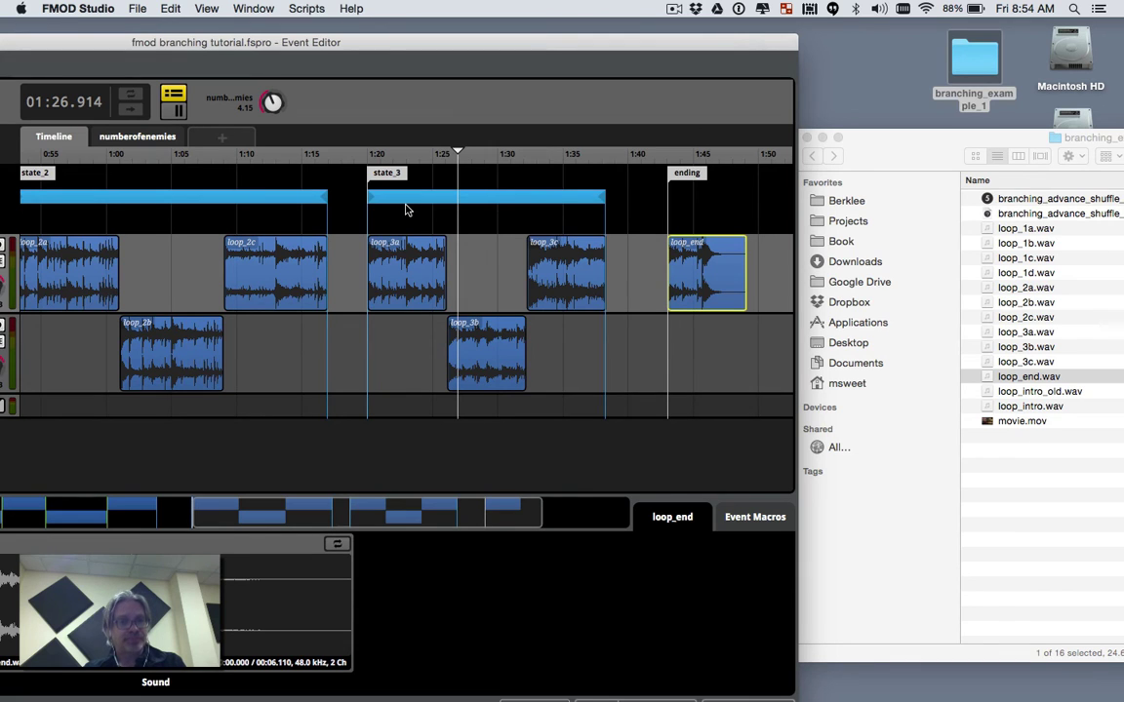
{"action": "scroll", "coordinate": [407, 210], "scroll_direction": "left", "scroll_amount": 3}
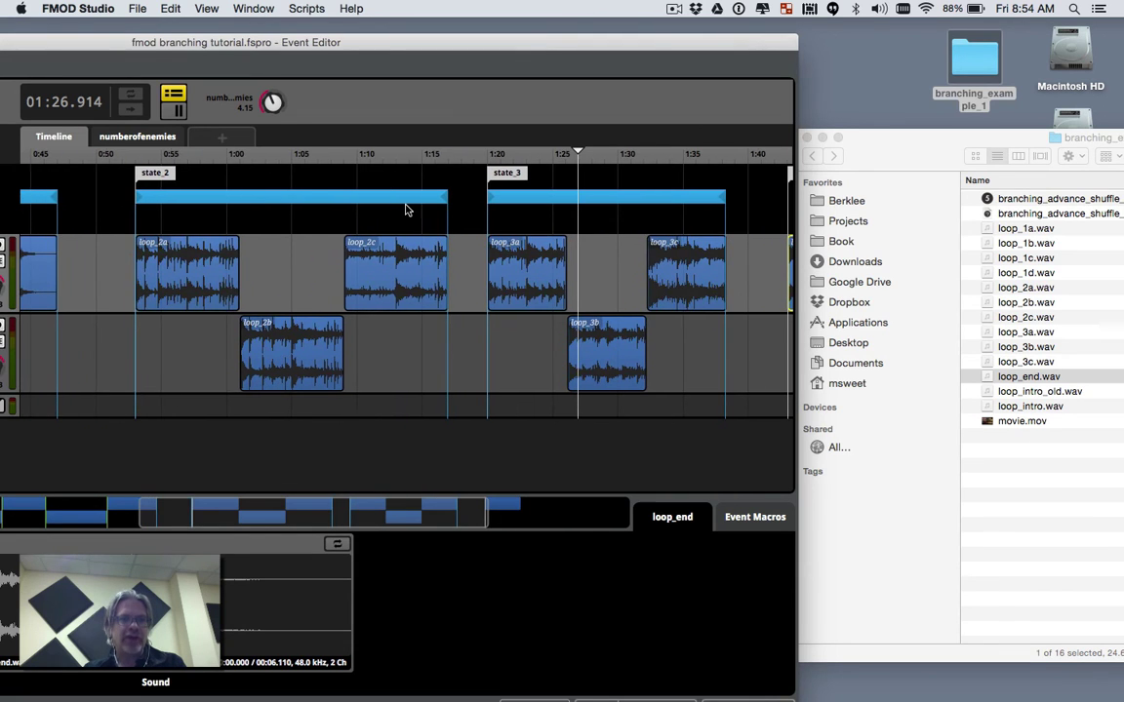
{"action": "right_click", "coordinate": [242, 225]}
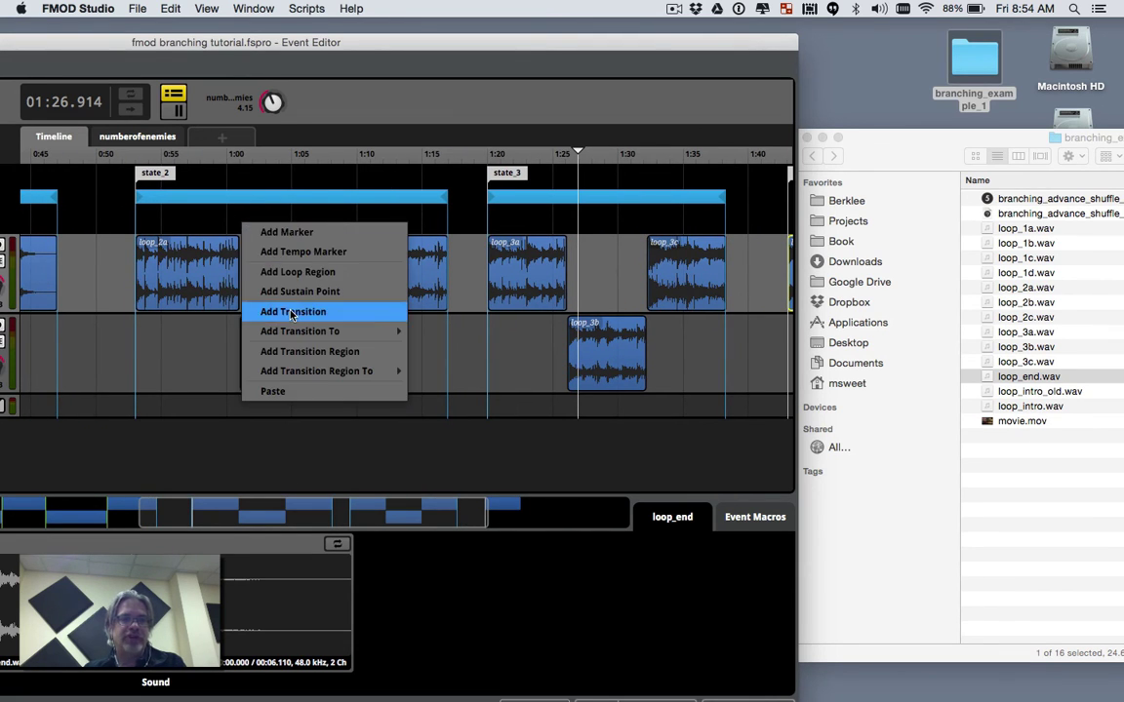
{"action": "mouse_move", "coordinate": [385, 331]}
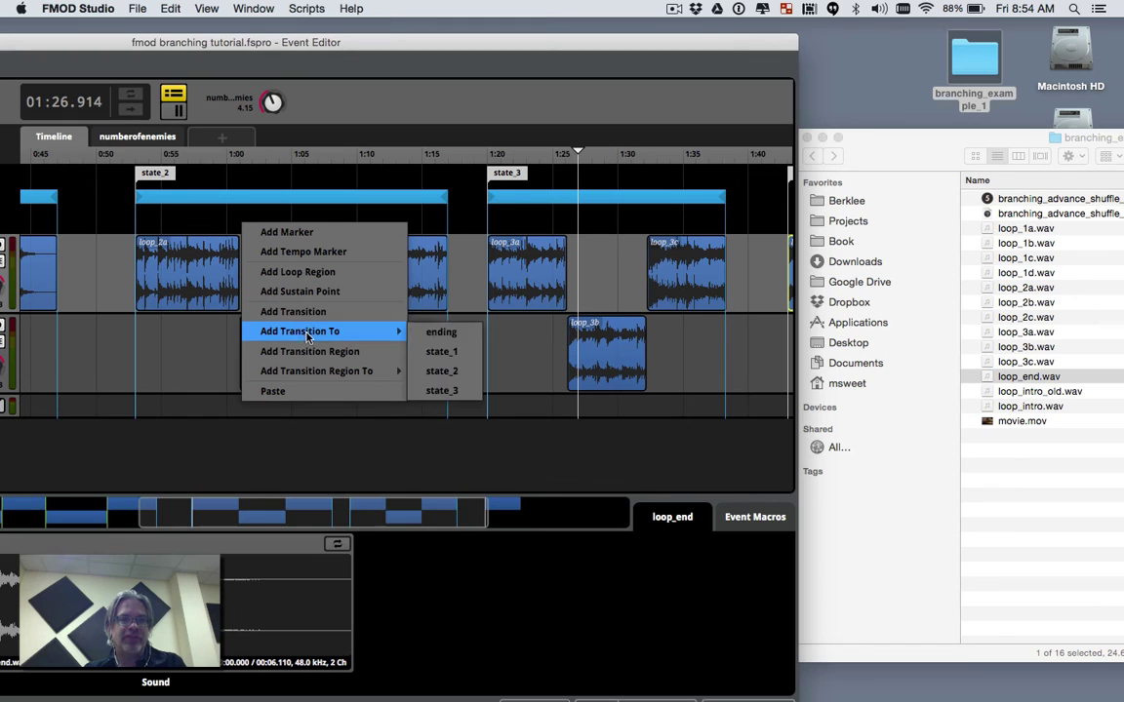
{"action": "left_click", "coordinate": [442, 391]}
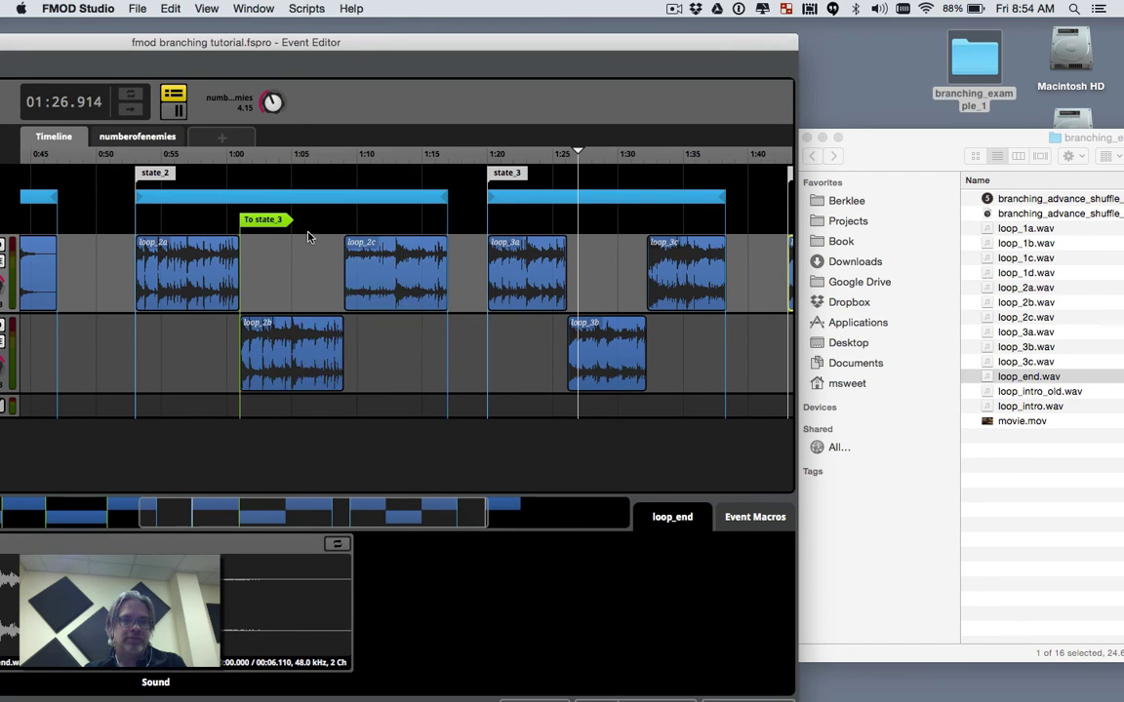
Add a numberofenemies parameter condition to the state_3 transition at the start of loop_2b.
{"action": "left_click", "coordinate": [269, 221]}
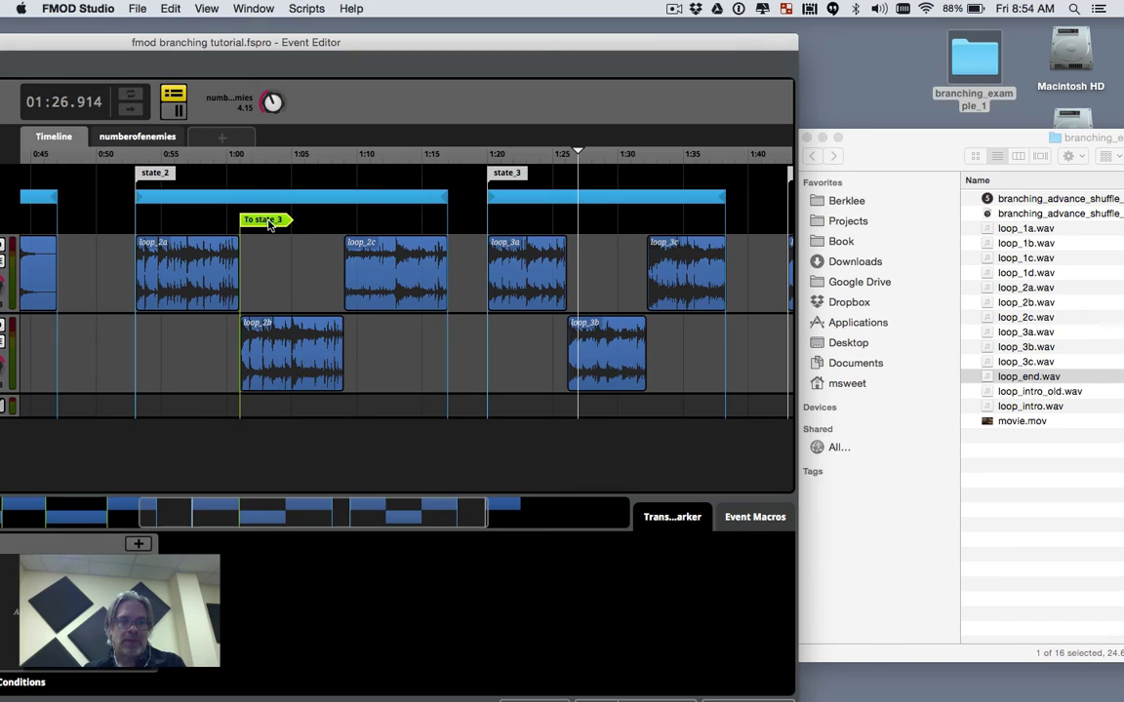
{"action": "left_click", "coordinate": [136, 545]}
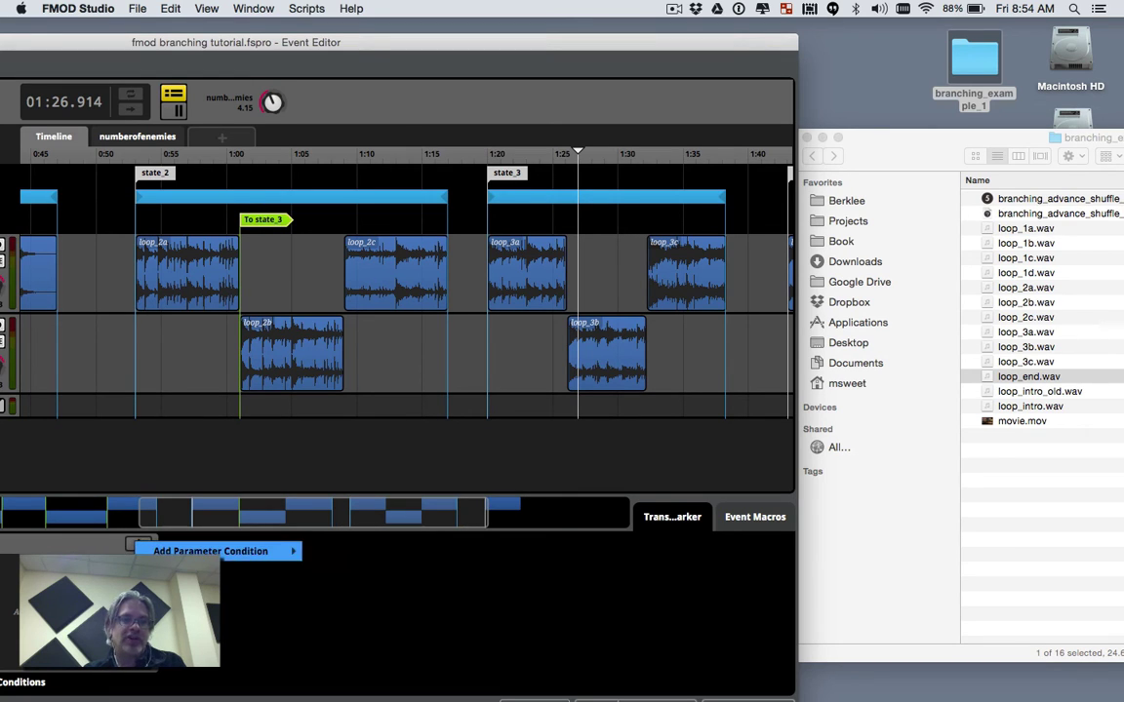
{"action": "mouse_move", "coordinate": [264, 551]}
{"action": "left_click", "coordinate": [326, 553]}
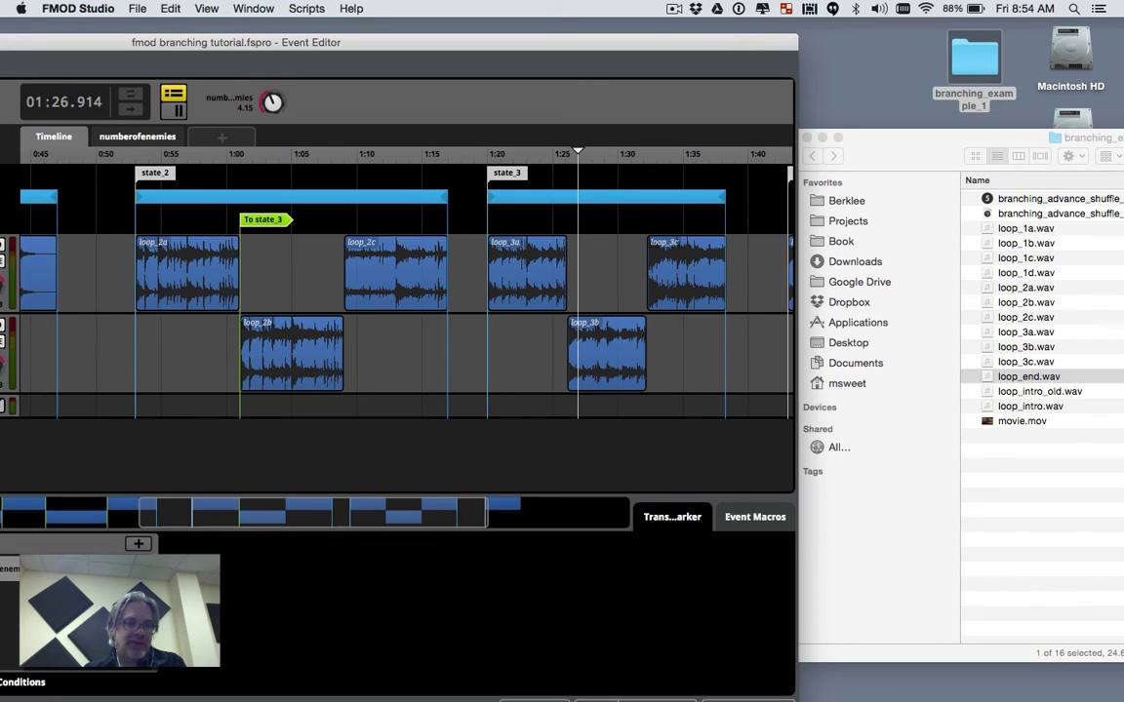
Copy the conditioned state_3 transition and paste duplicates at the starts of loop_2c and loop_2a.
{"action": "right_click", "coordinate": [270, 222]}
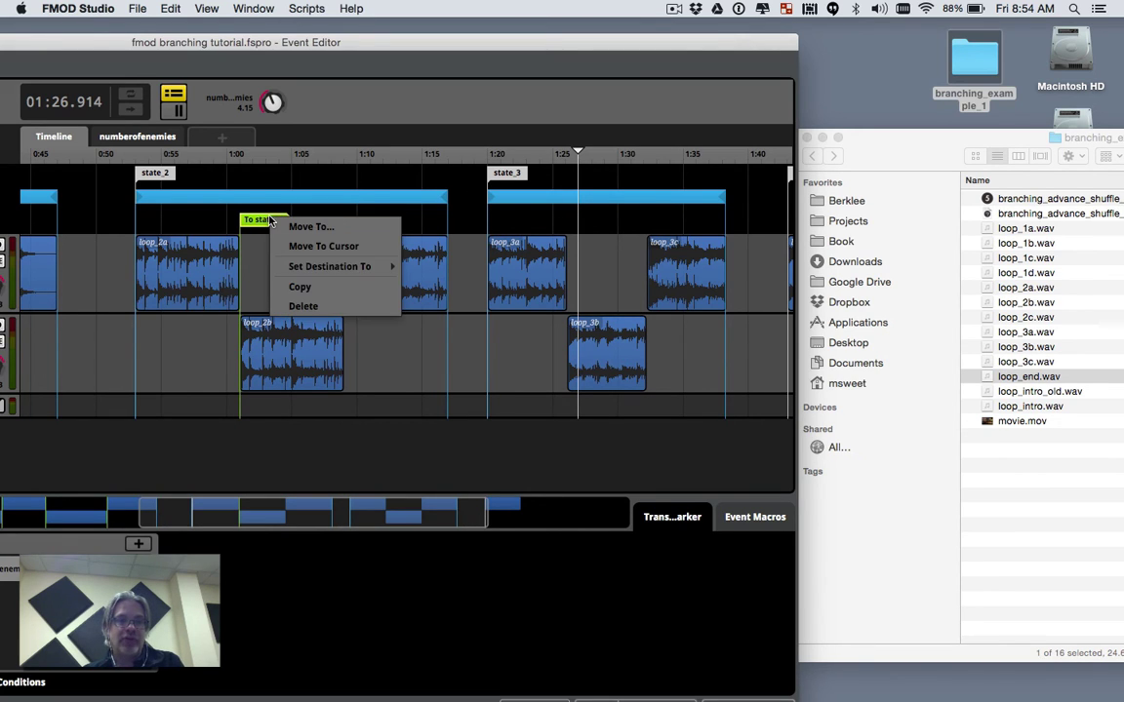
{"action": "left_click", "coordinate": [278, 285]}
{"action": "right_click", "coordinate": [336, 222]}
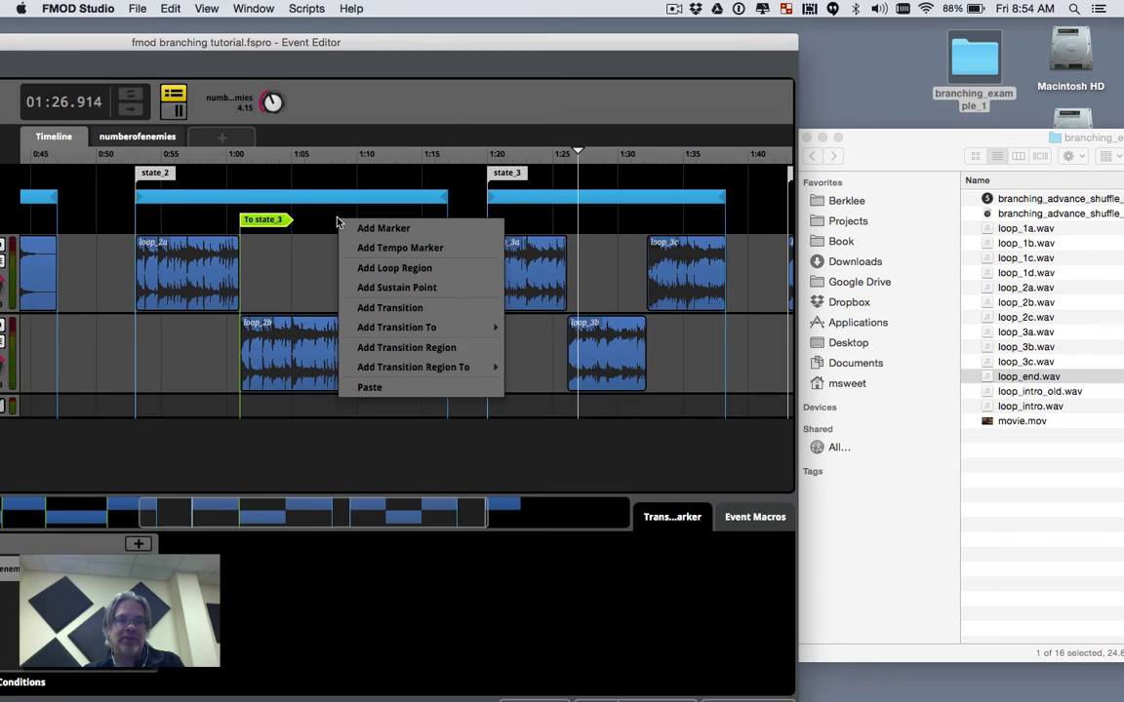
{"action": "left_click", "coordinate": [388, 382]}
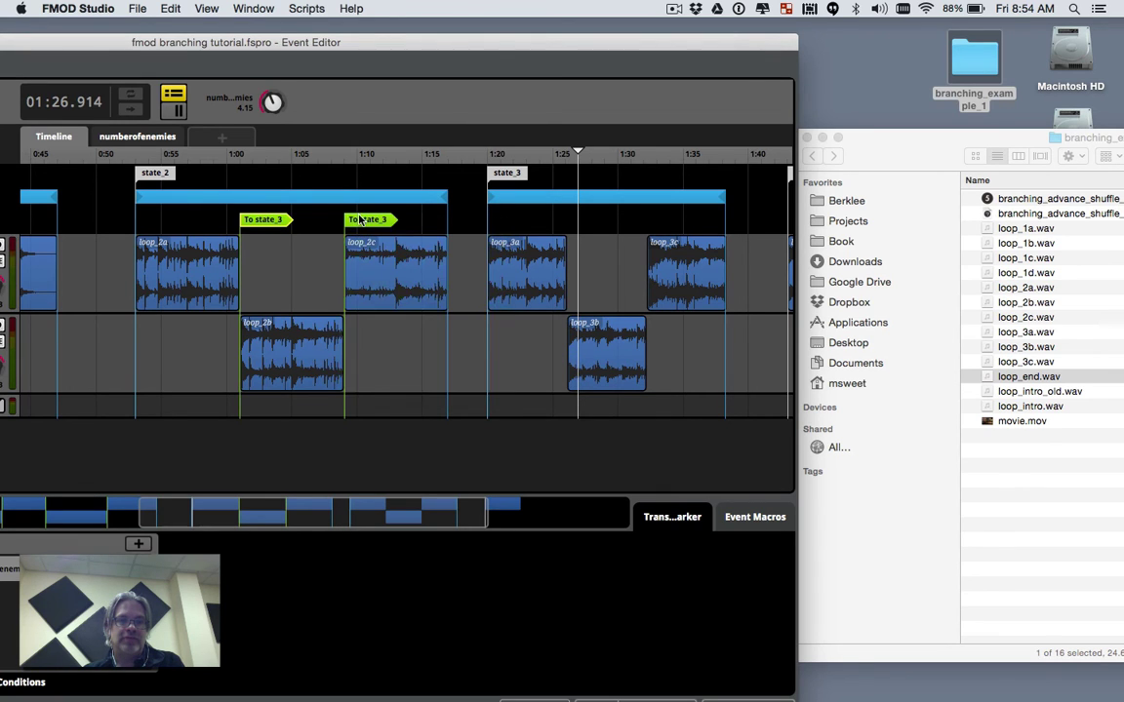
{"action": "right_click", "coordinate": [211, 223]}
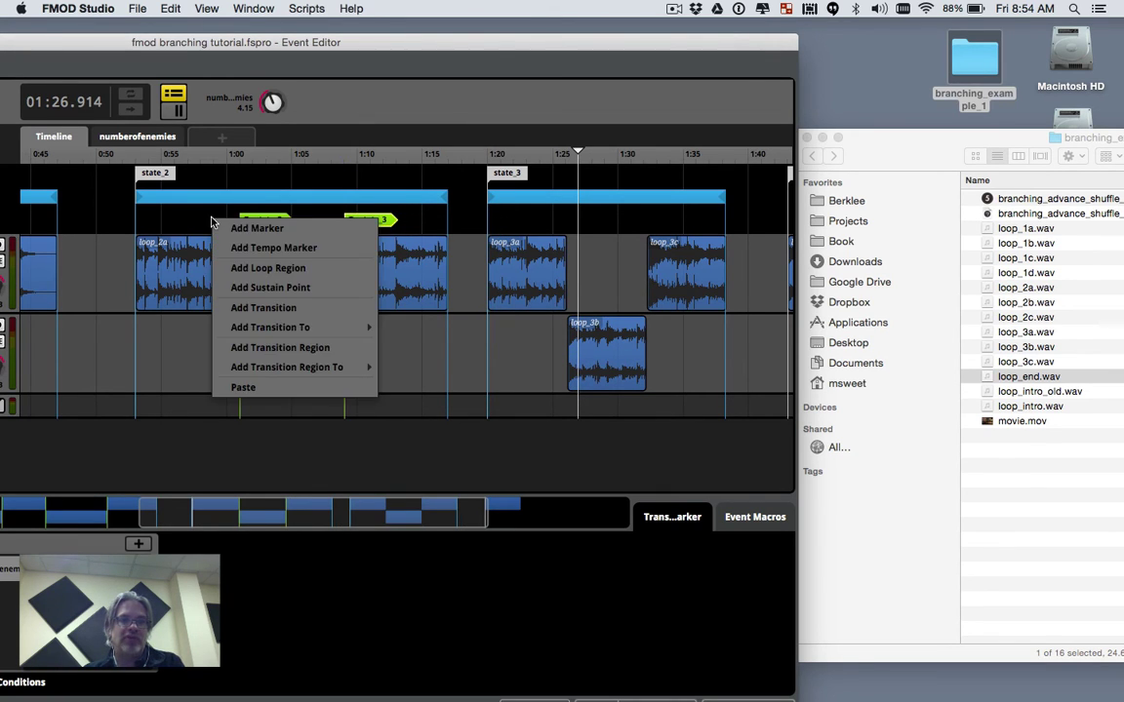
{"action": "left_click", "coordinate": [294, 390]}
{"action": "left_click_drag", "start_coordinate": [216, 220], "coordinate": [136, 223]}
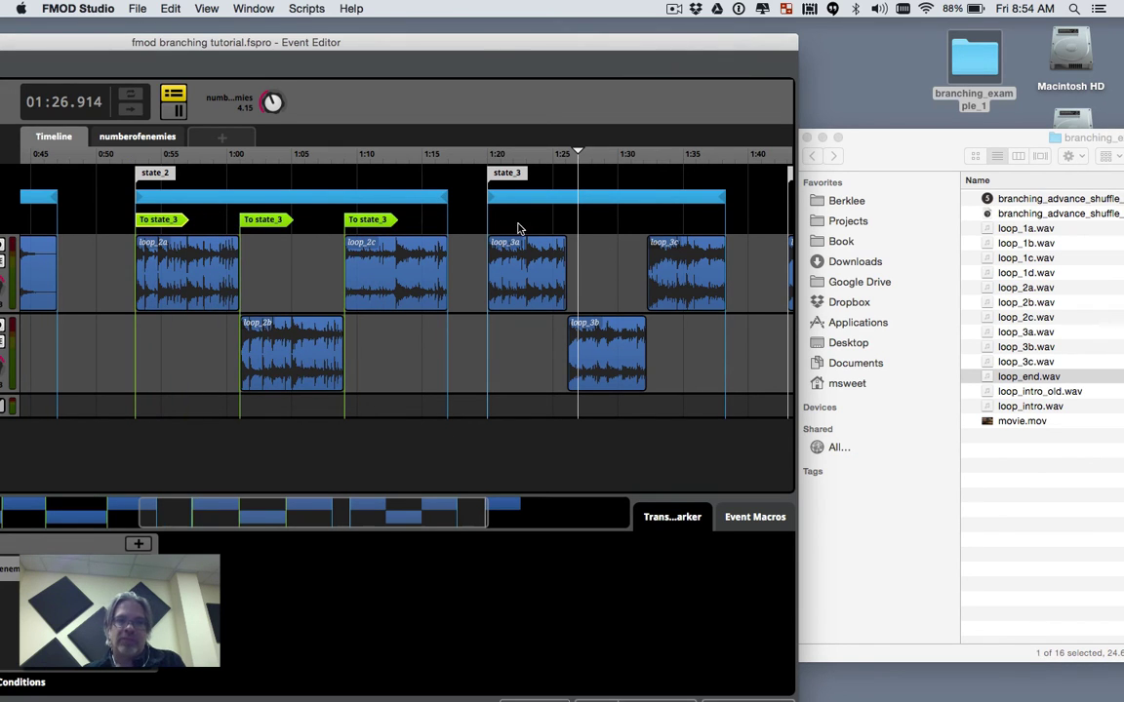
Add a transition to ending below the state_3 loop region and align it with the start of loop_3a.
{"action": "left_click", "coordinate": [516, 228]}
{"action": "right_click", "coordinate": [516, 227]}
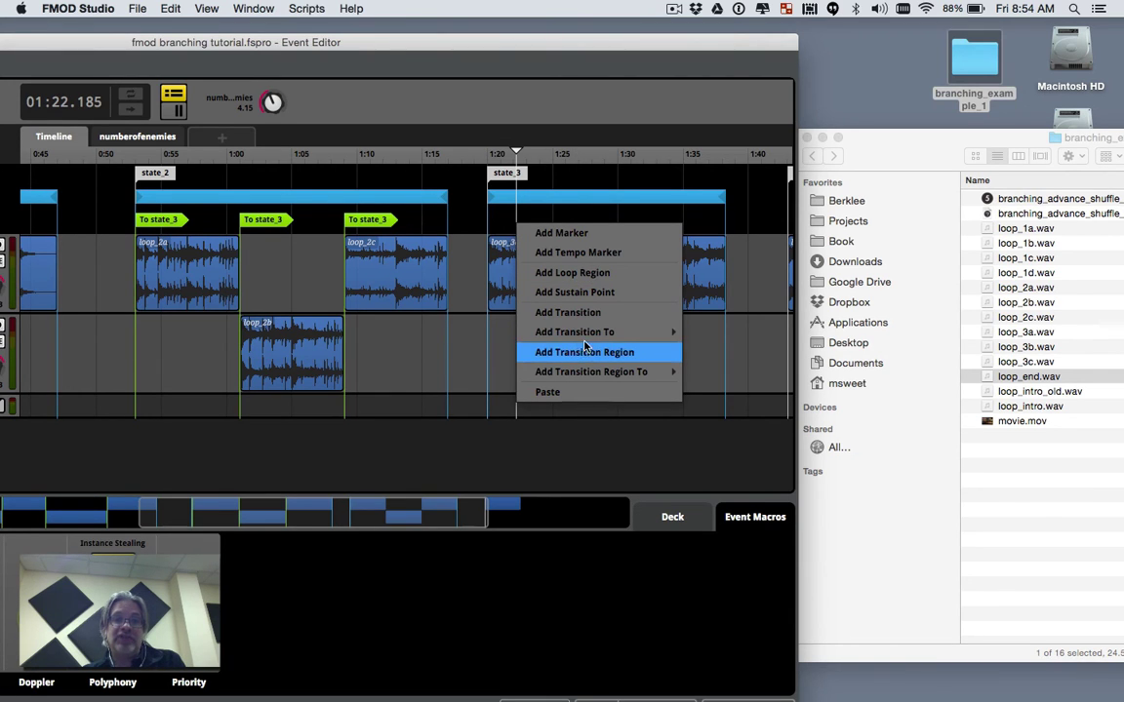
{"action": "mouse_move", "coordinate": [592, 340]}
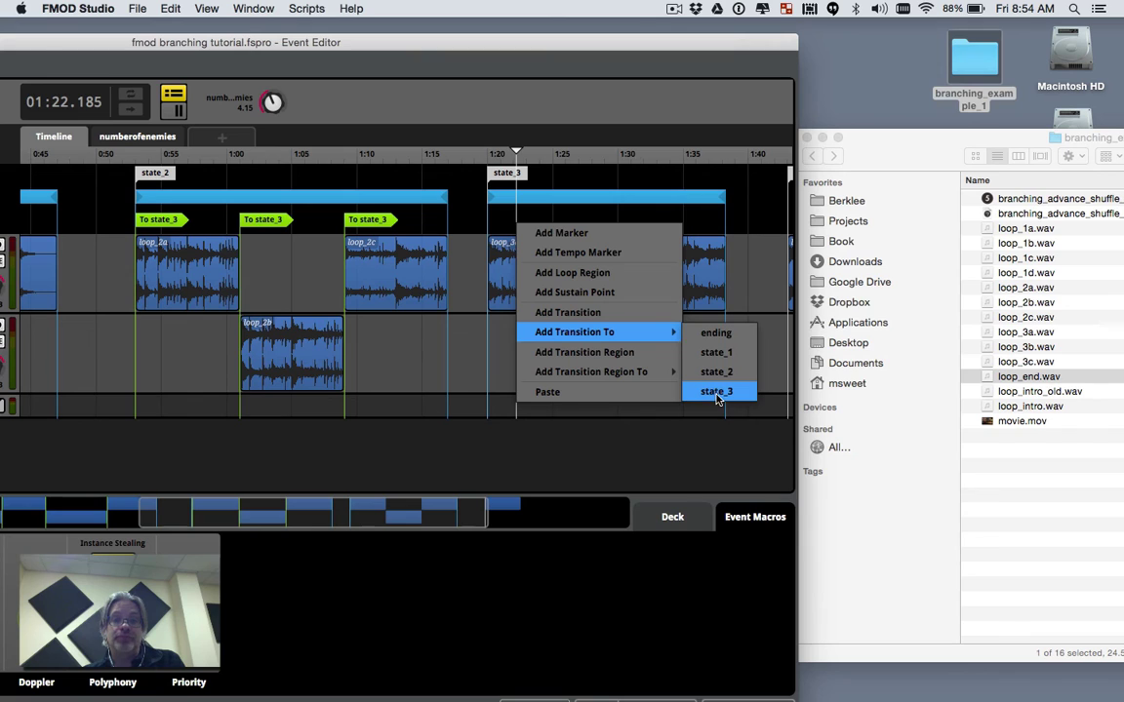
{"action": "left_click", "coordinate": [708, 333]}
{"action": "left_click", "coordinate": [539, 220]}
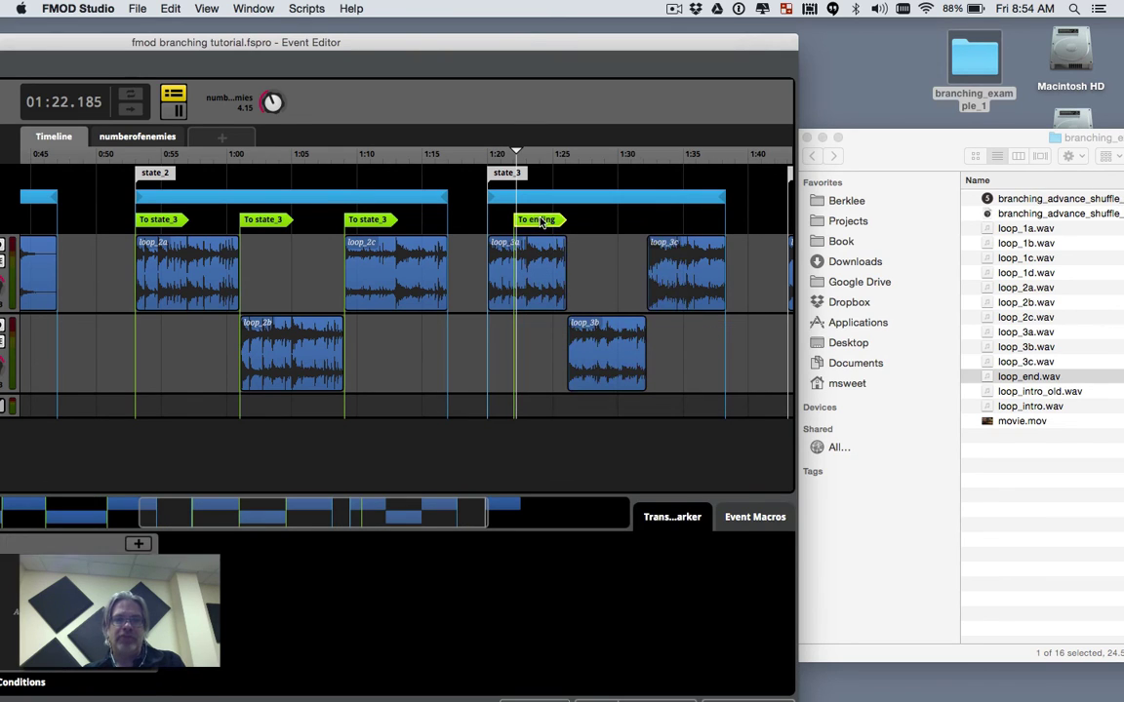
{"action": "left_click_drag", "start_coordinate": [540, 220], "coordinate": [507, 223]}
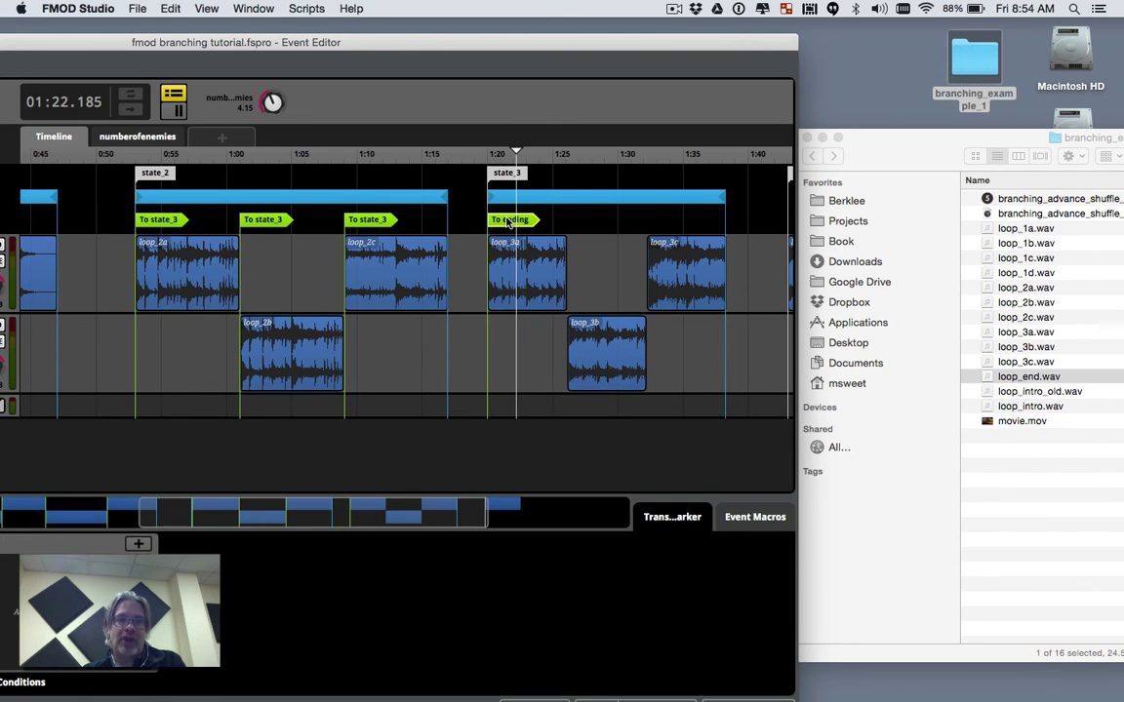
Add a numberofenemies parameter condition to the ending transition at the start of loop_3a.
{"action": "left_click", "coordinate": [138, 544]}
{"action": "mouse_move", "coordinate": [264, 554]}
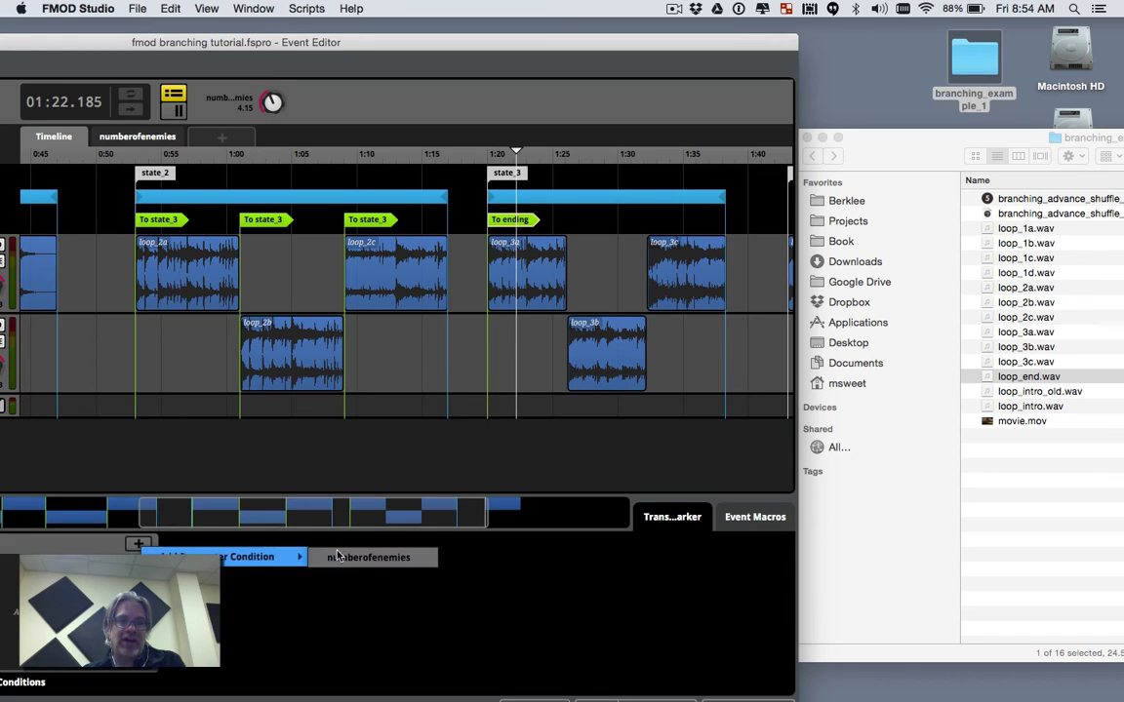
{"action": "left_click", "coordinate": [356, 554]}
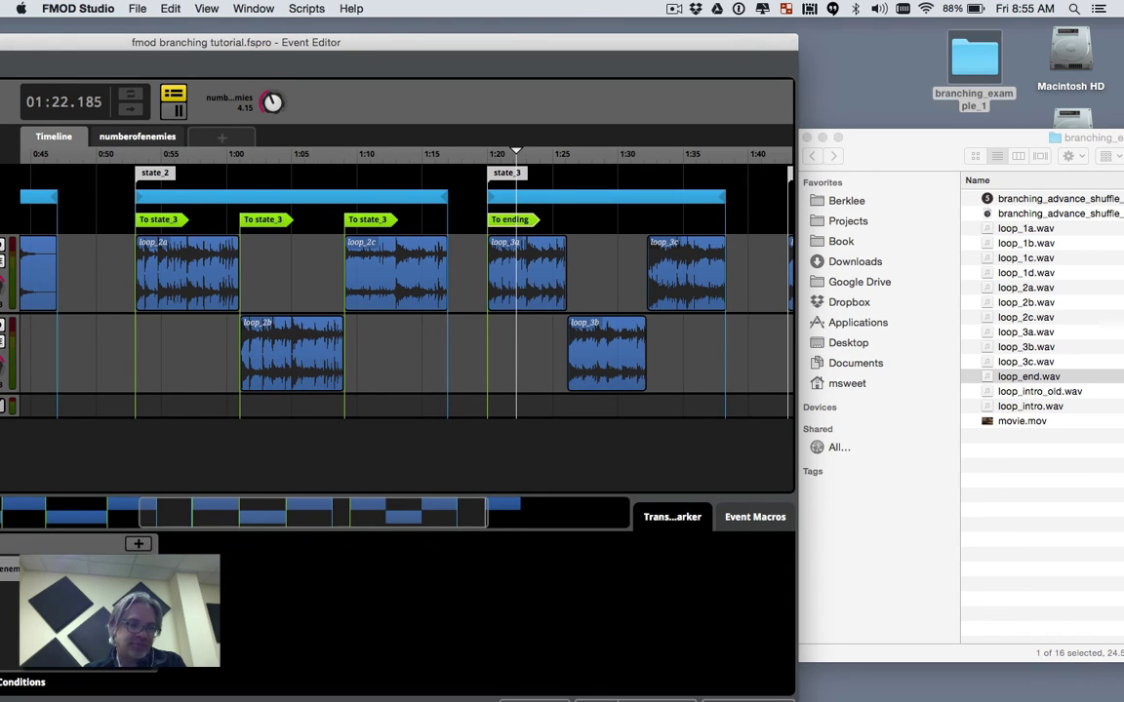
Add two more transitions to ending, one at the start of loop_3b and one at the start of loop_3c.
{"action": "right_click", "coordinate": [576, 223]}
{"action": "mouse_move", "coordinate": [667, 333]}
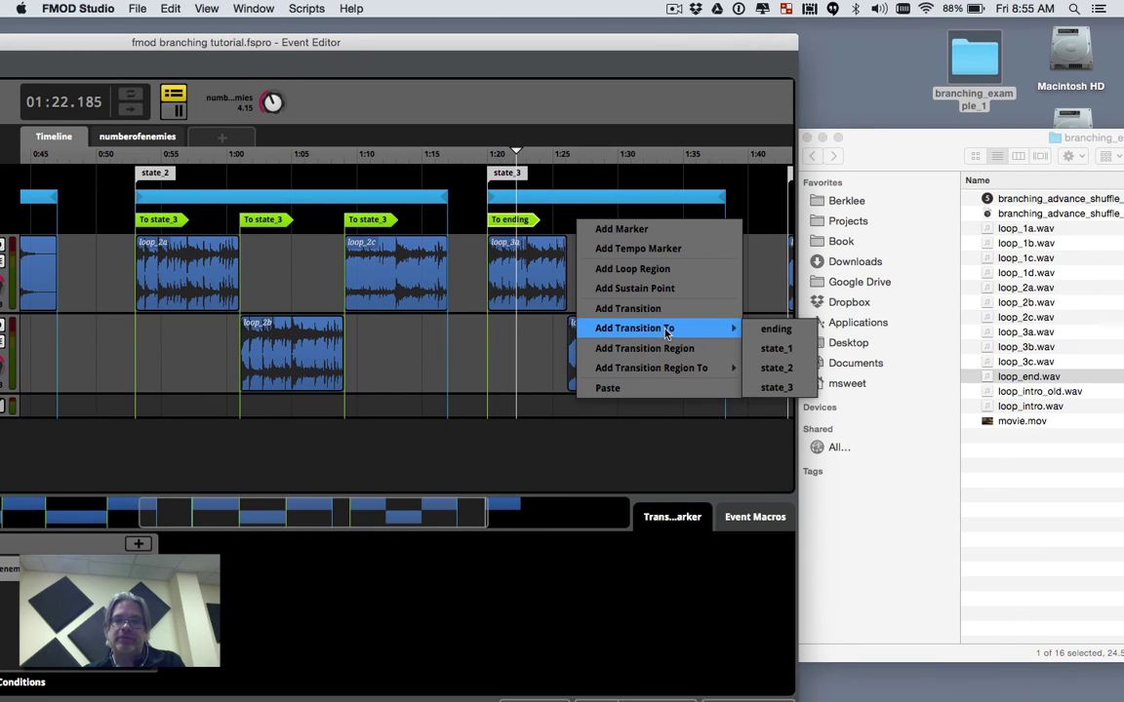
{"action": "left_click", "coordinate": [761, 330]}
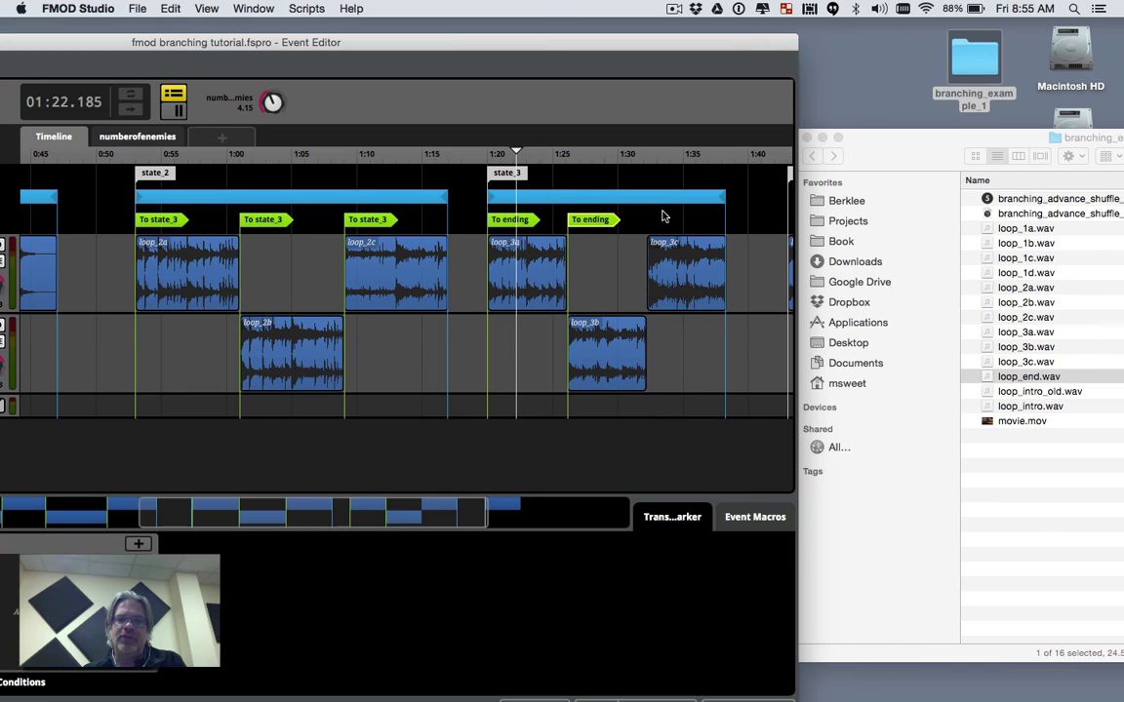
{"action": "right_click", "coordinate": [652, 222]}
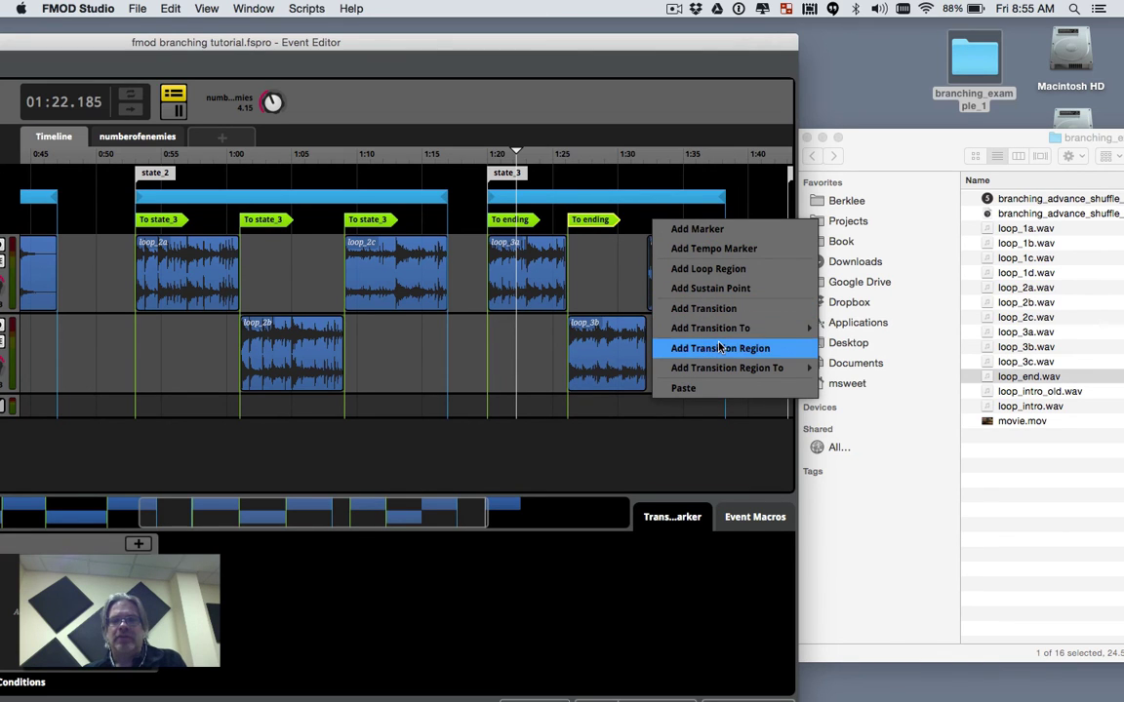
{"action": "mouse_move", "coordinate": [735, 334]}
{"action": "left_click", "coordinate": [847, 329]}
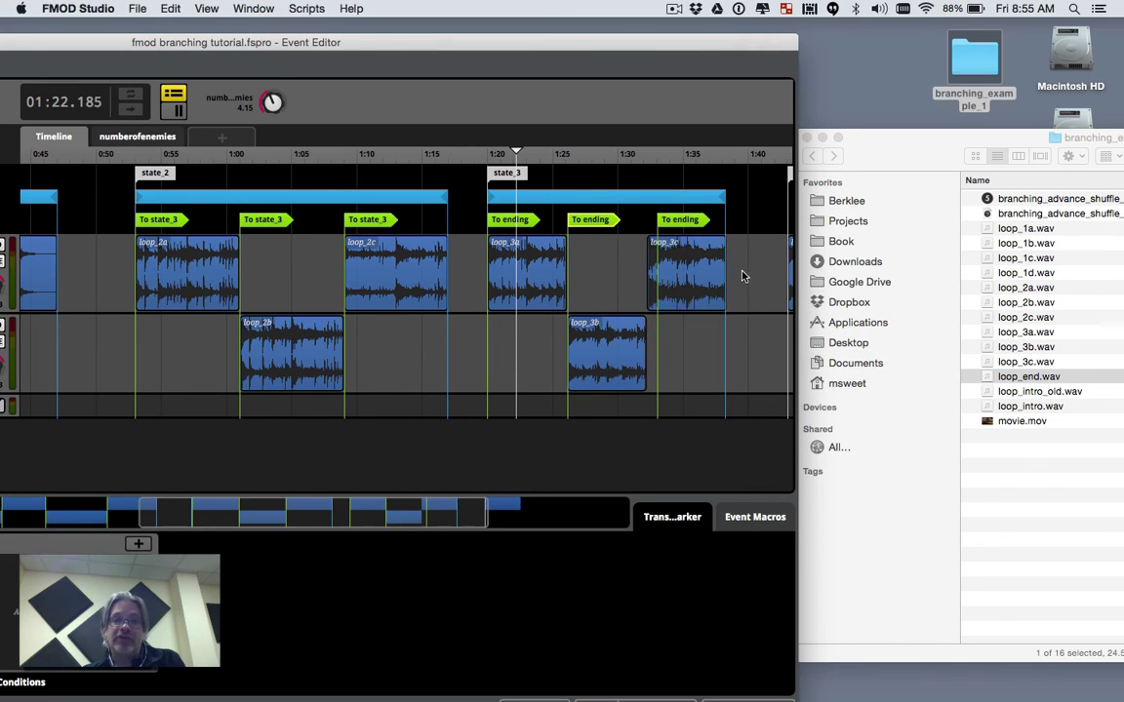
{"action": "left_click_drag", "start_coordinate": [693, 220], "coordinate": [685, 221]}
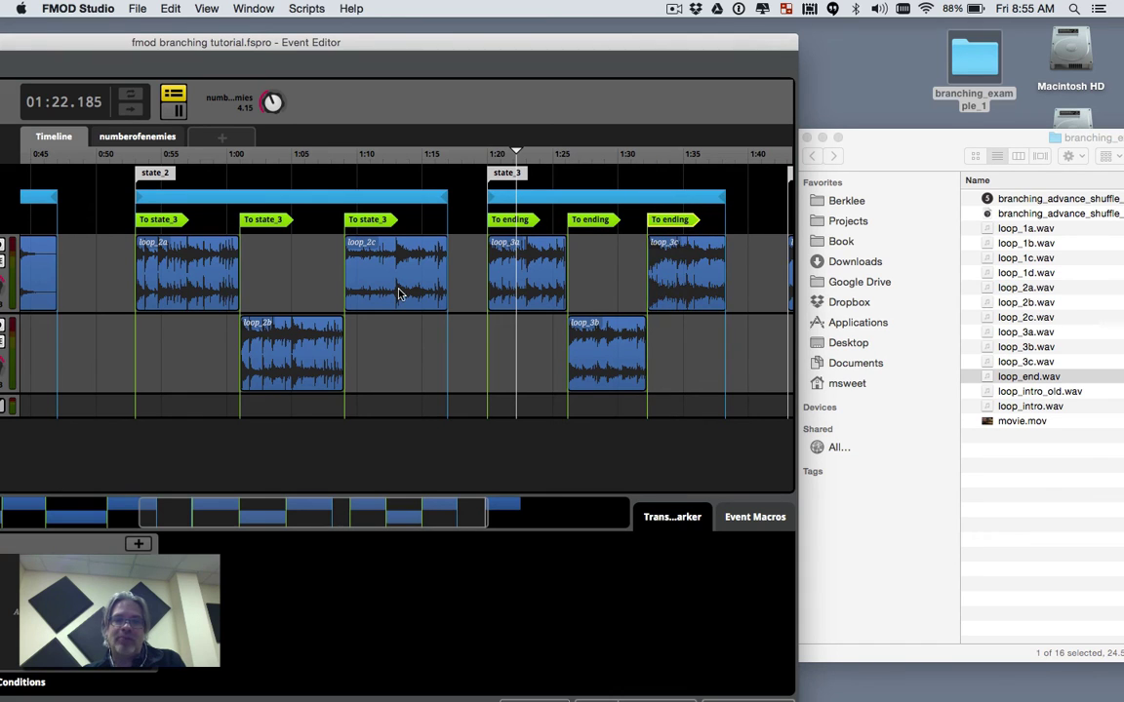
{"action": "scroll", "coordinate": [398, 293], "scroll_direction": "left", "scroll_amount": 2}
{"action": "scroll", "coordinate": [398, 293], "scroll_direction": "right", "scroll_amount": 2}
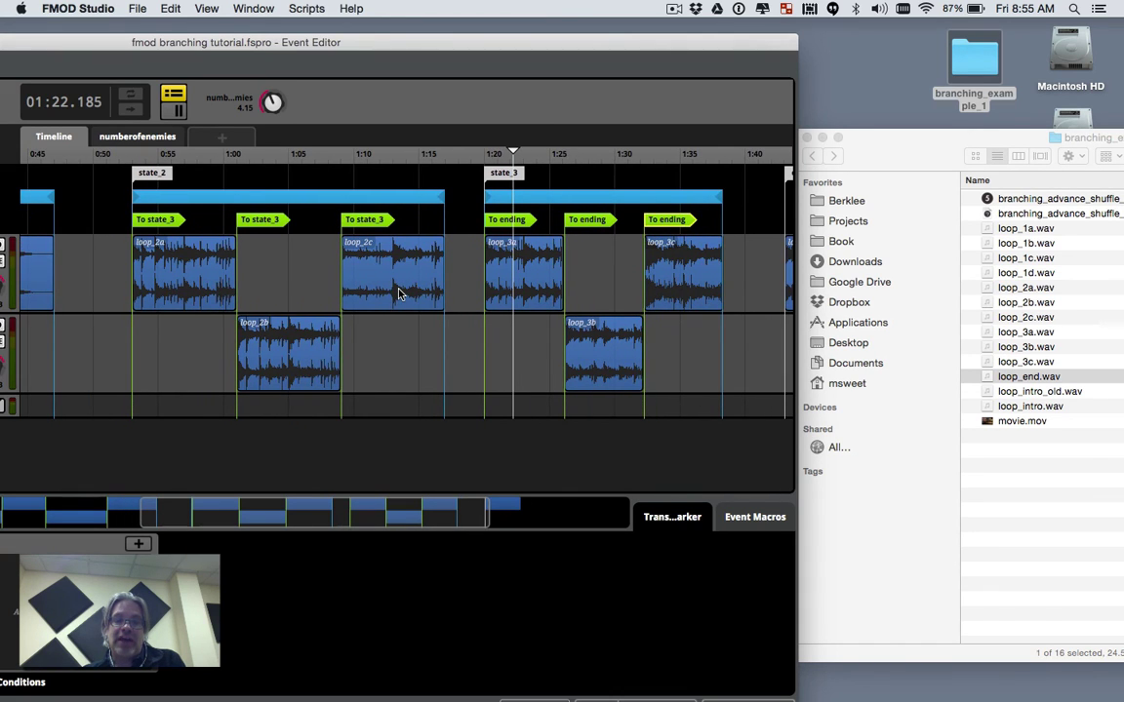
{"action": "scroll", "coordinate": [398, 293], "scroll_direction": "right", "scroll_amount": 1}
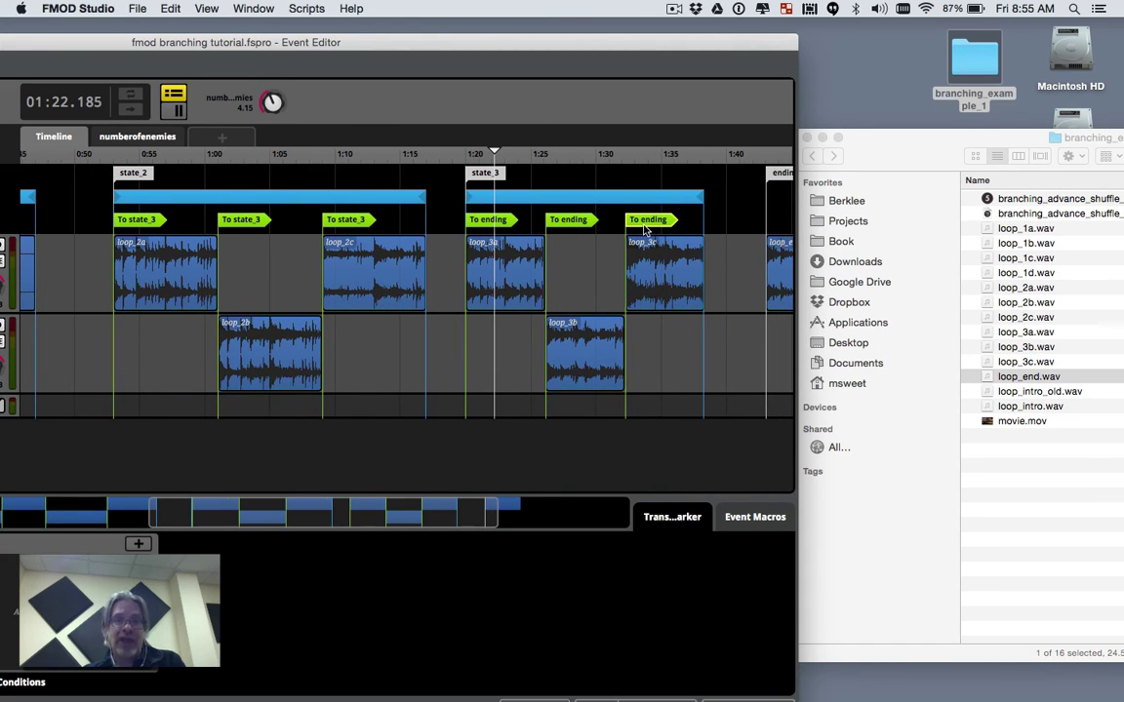
{"action": "right_click", "coordinate": [695, 224]}
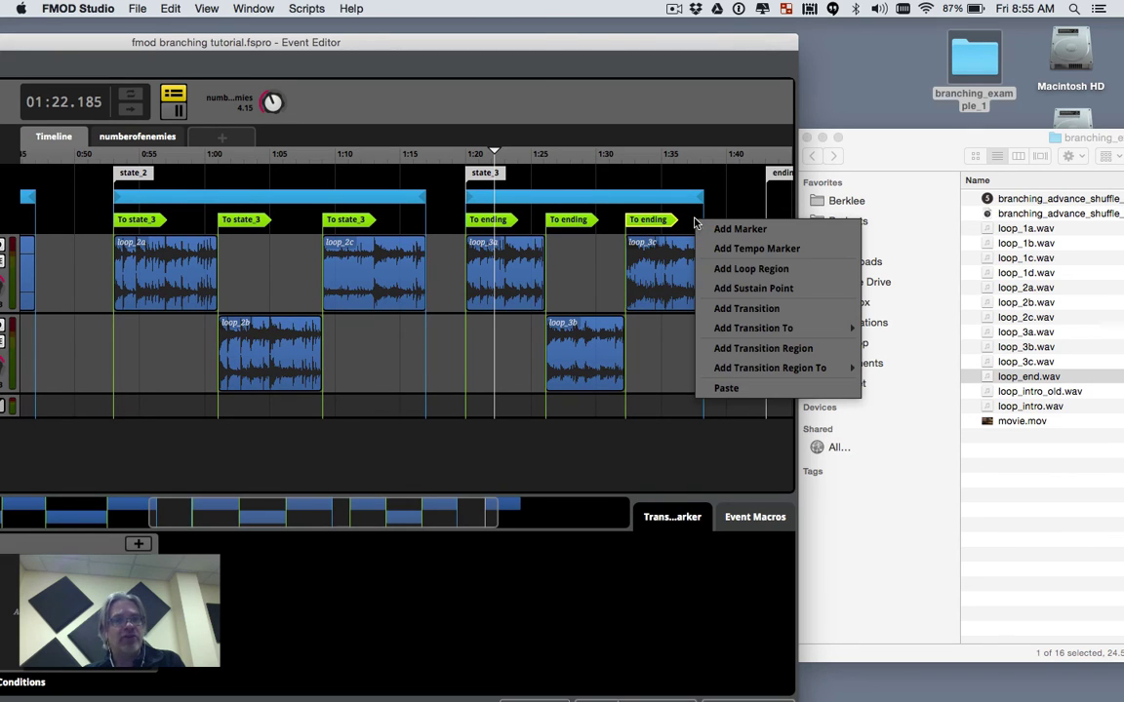
{"action": "mouse_move", "coordinate": [844, 329]}
{"action": "left_click", "coordinate": [896, 349]}
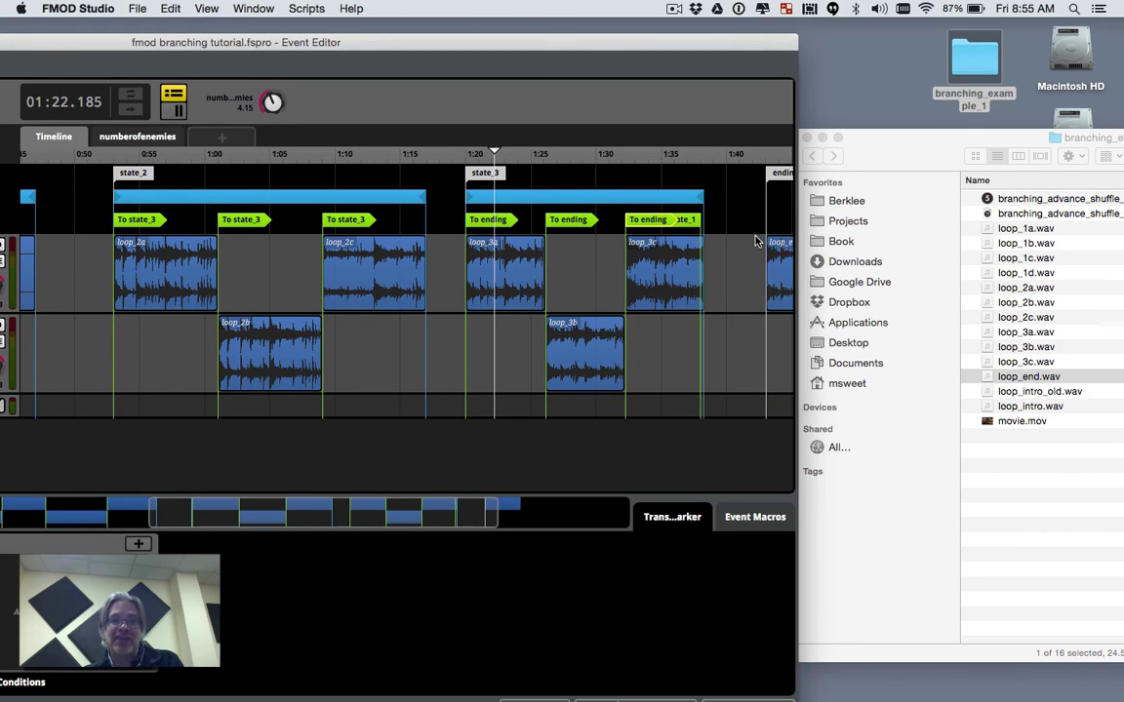
{"action": "mouse_move", "coordinate": [697, 223]}
{"action": "left_mouse_down"}
{"action": "mouse_move", "coordinate": [726, 223]}
{"action": "mouse_move", "coordinate": [707, 256]}
{"action": "left_mouse_up"}
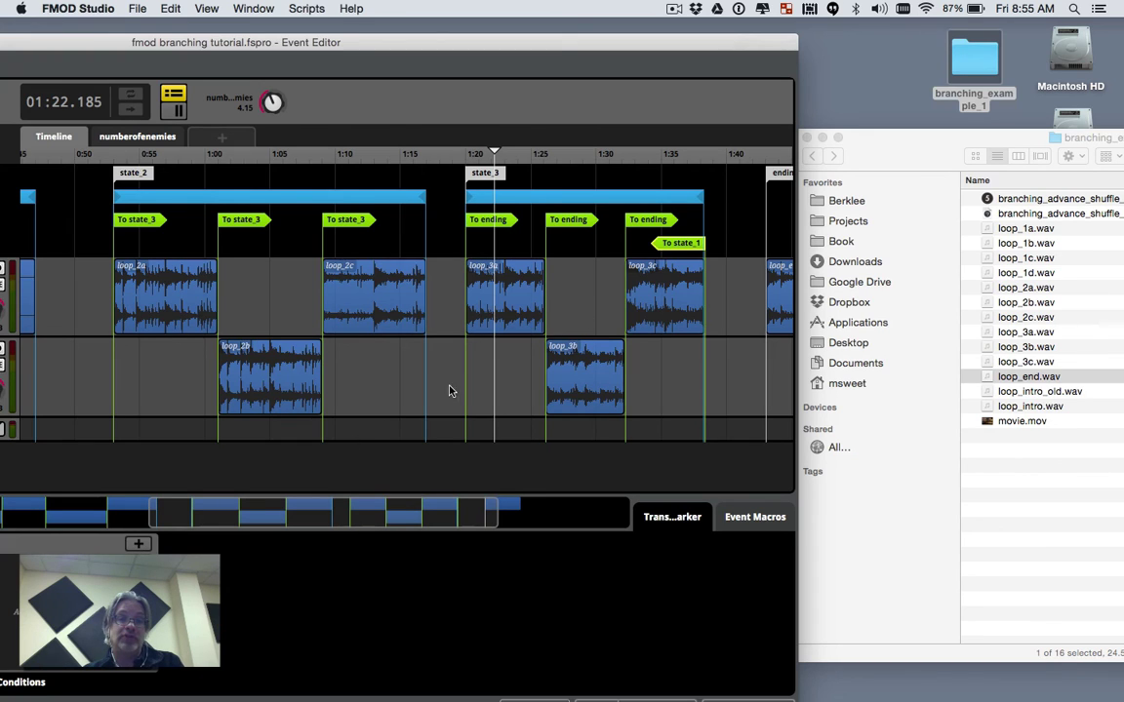
{"action": "right_click", "coordinate": [687, 245]}
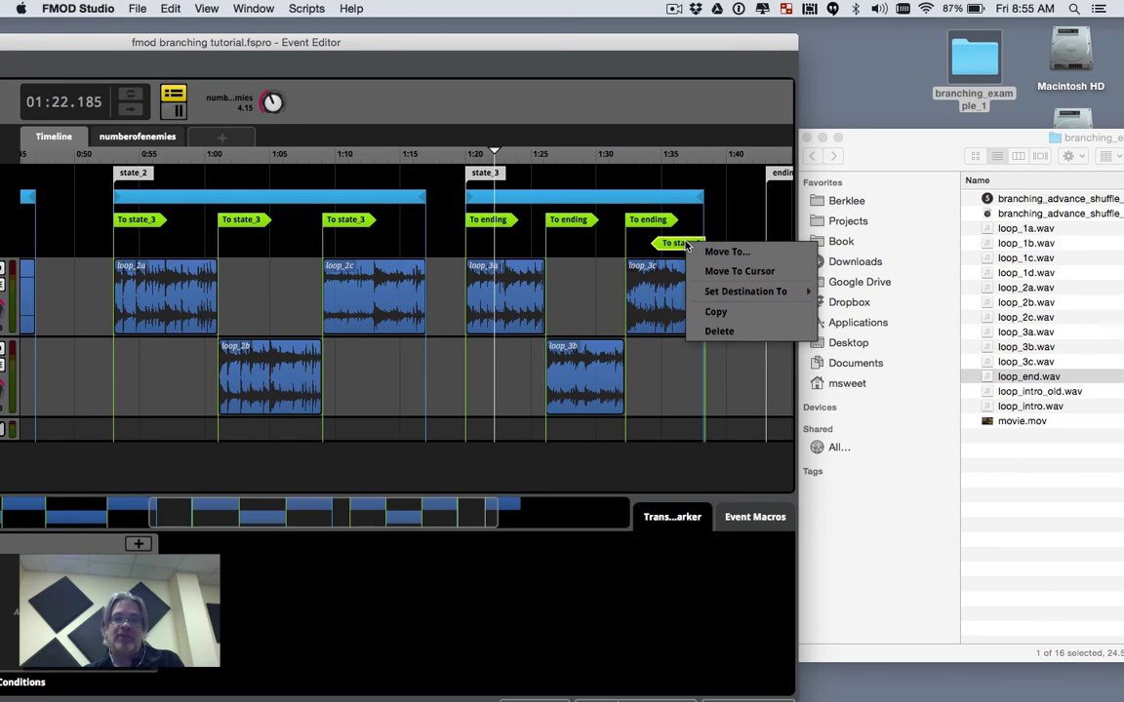
{"action": "left_click", "coordinate": [722, 329]}
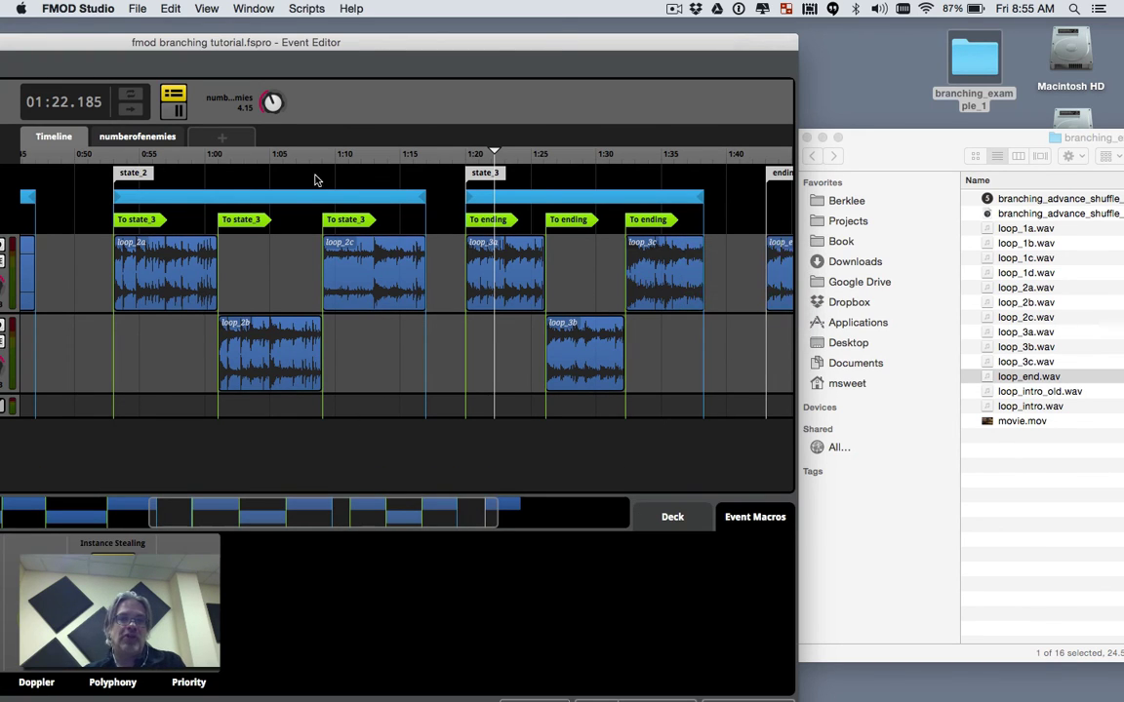
Play the event from the intro with numberofenemies at 0, and raise it to 2.80 to test the transition to state_2.
{"action": "left_click_drag", "start_coordinate": [142, 145], "coordinate": [14, 144]}
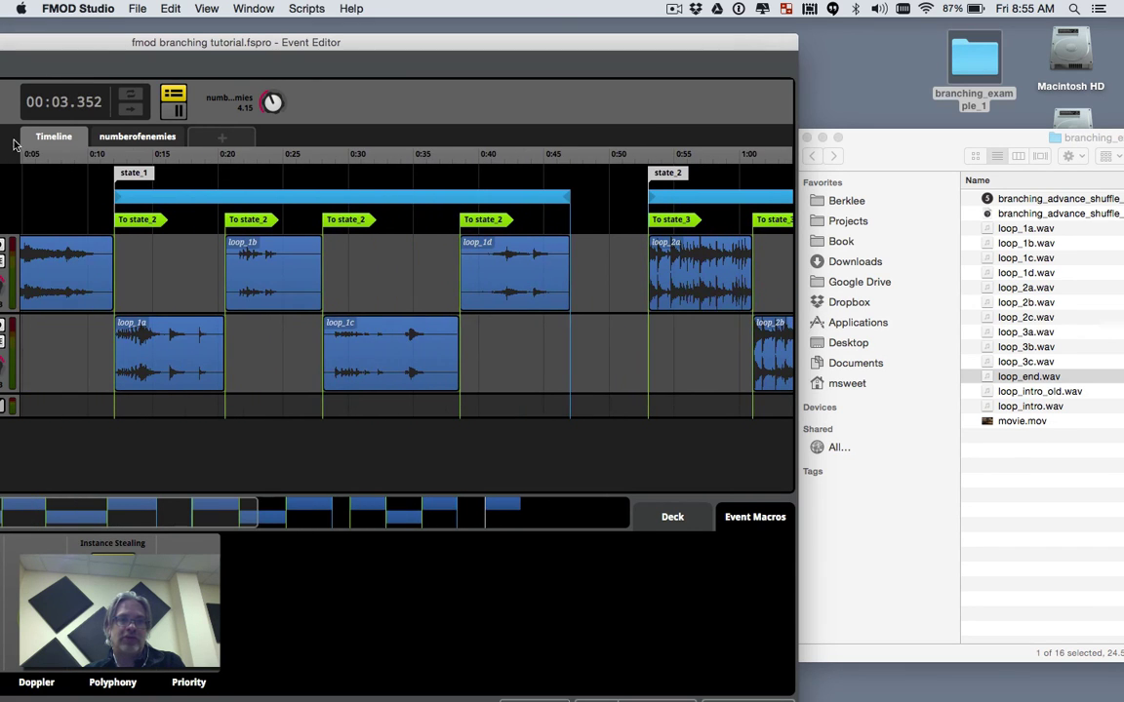
{"action": "double_click", "coordinate": [257, 42]}
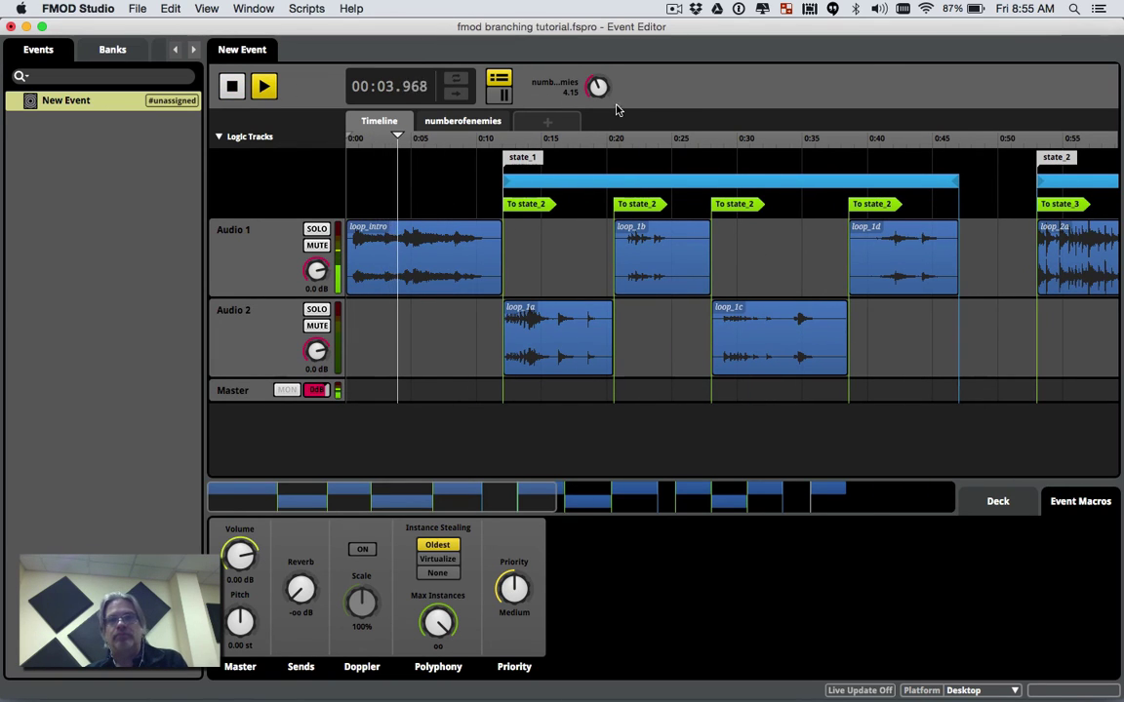
{"action": "left_click_drag", "start_coordinate": [600, 83], "coordinate": [599, 93]}
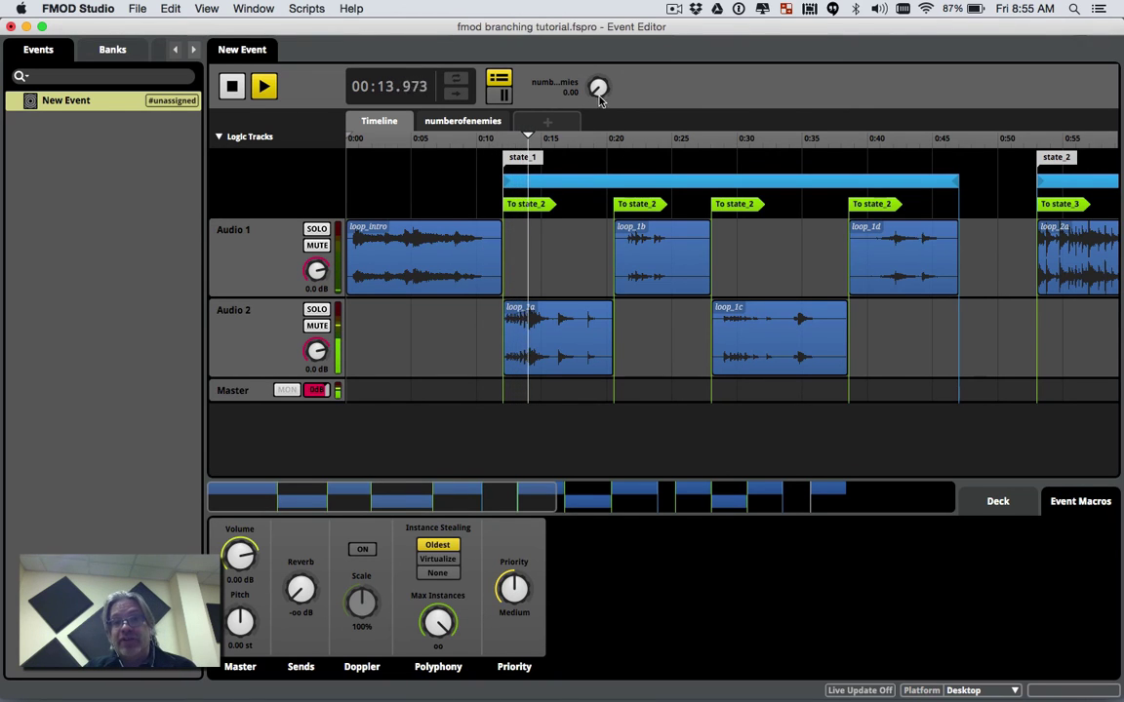
{"action": "left_click", "coordinate": [547, 204]}
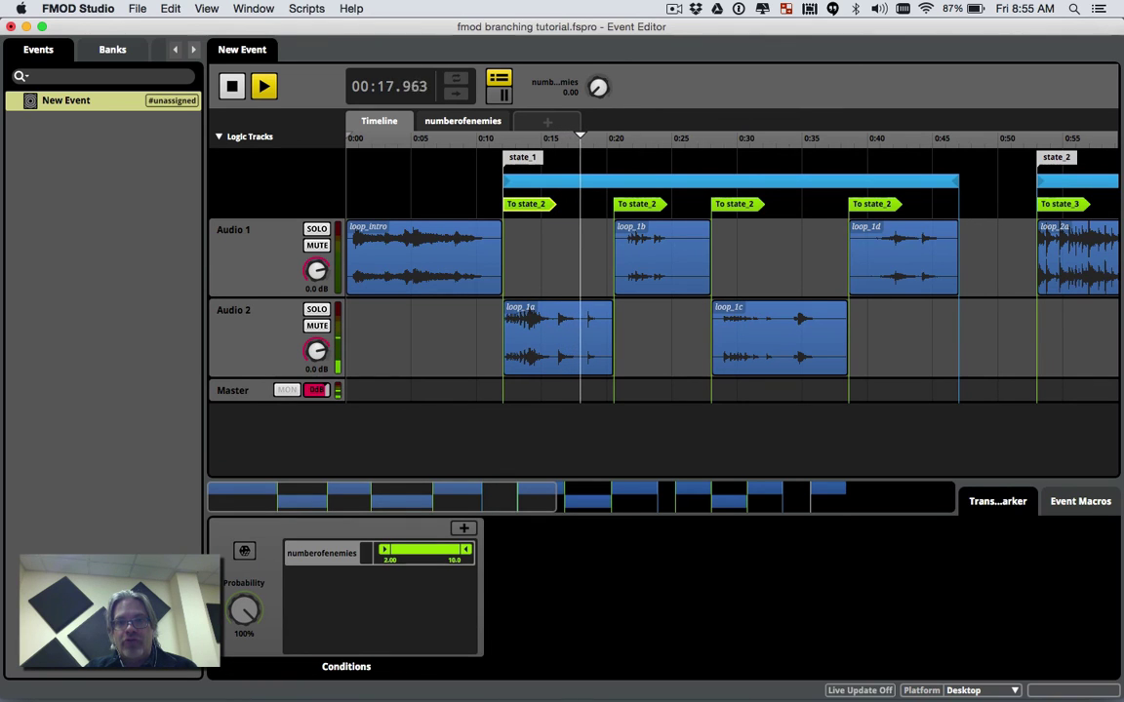
{"action": "left_click_drag", "start_coordinate": [598, 88], "coordinate": [599, 65]}
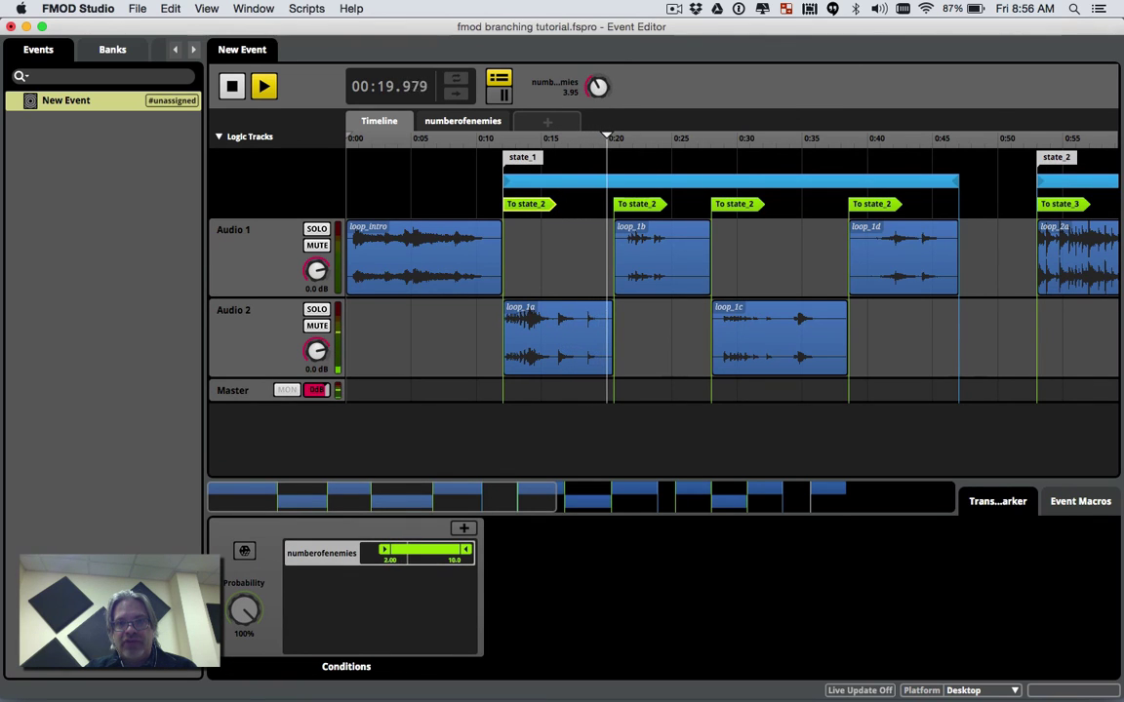
{"action": "scroll", "coordinate": [770, 123], "scroll_direction": "right", "scroll_amount": 10}
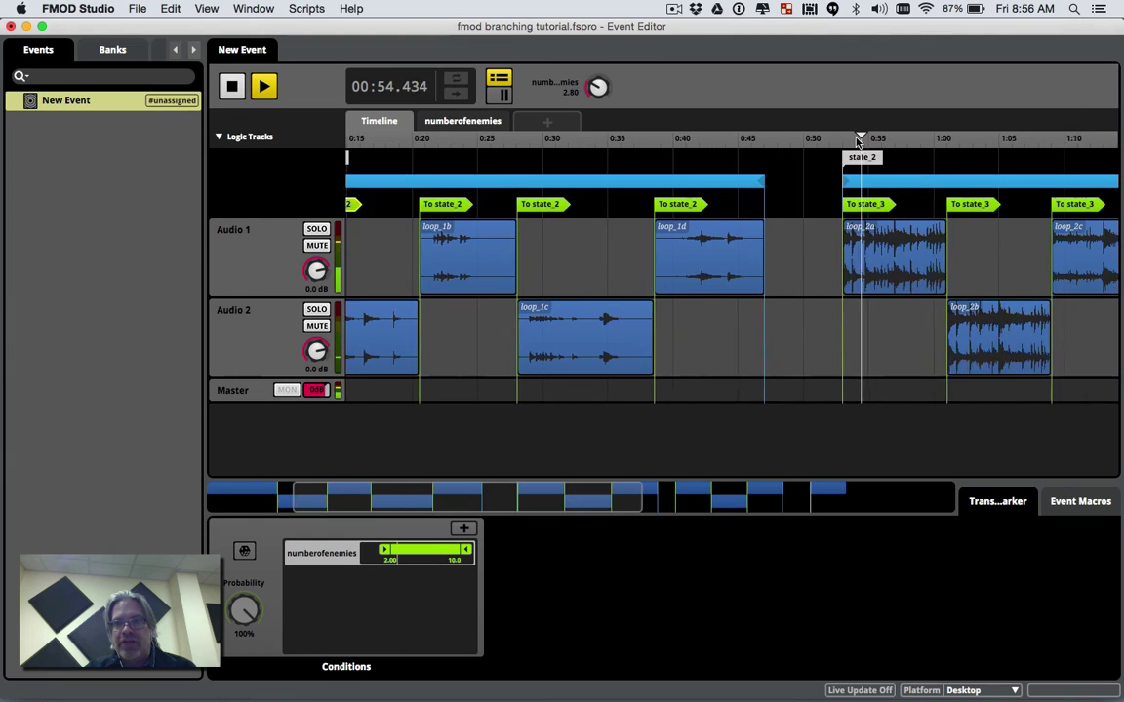
Check the condition of the state_3 transition at loop_2a and raise numberofenemies to 6.85 to test the move into state_3.
{"action": "left_click_drag", "start_coordinate": [384, 550], "coordinate": [420, 550]}
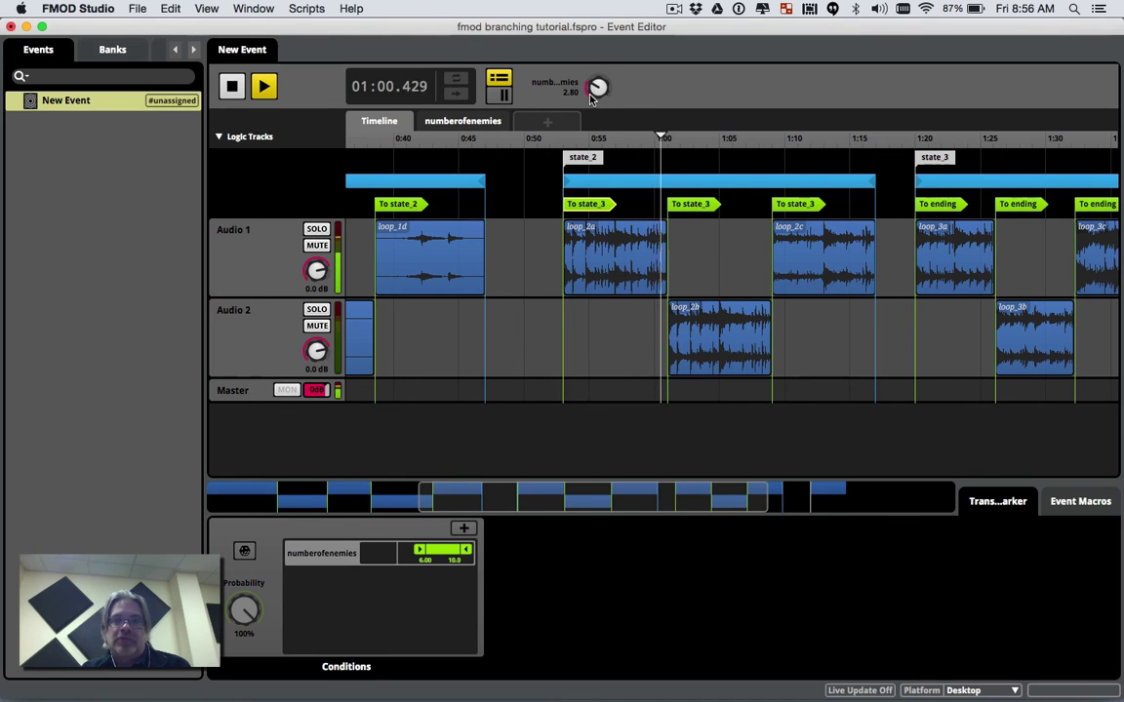
{"action": "mouse_move", "coordinate": [594, 90]}
{"action": "left_mouse_down"}
{"action": "mouse_move", "coordinate": [595, 62]}
{"action": "mouse_move", "coordinate": [598, 78]}
{"action": "left_mouse_up"}
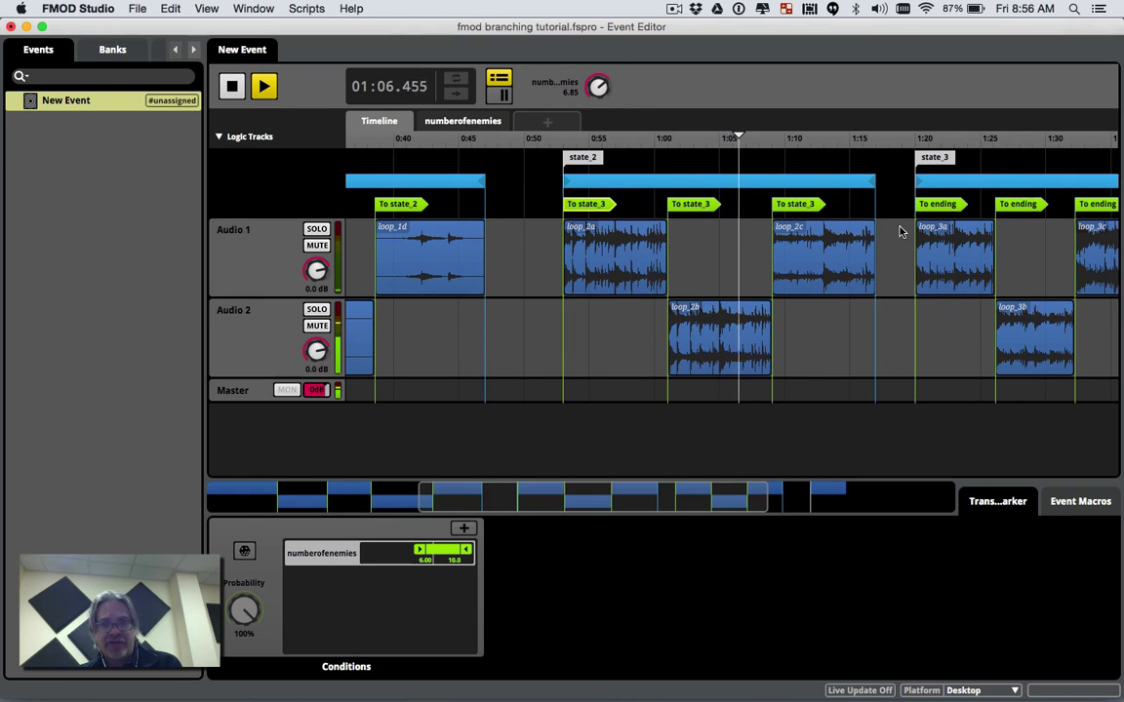
{"action": "left_click", "coordinate": [958, 253]}
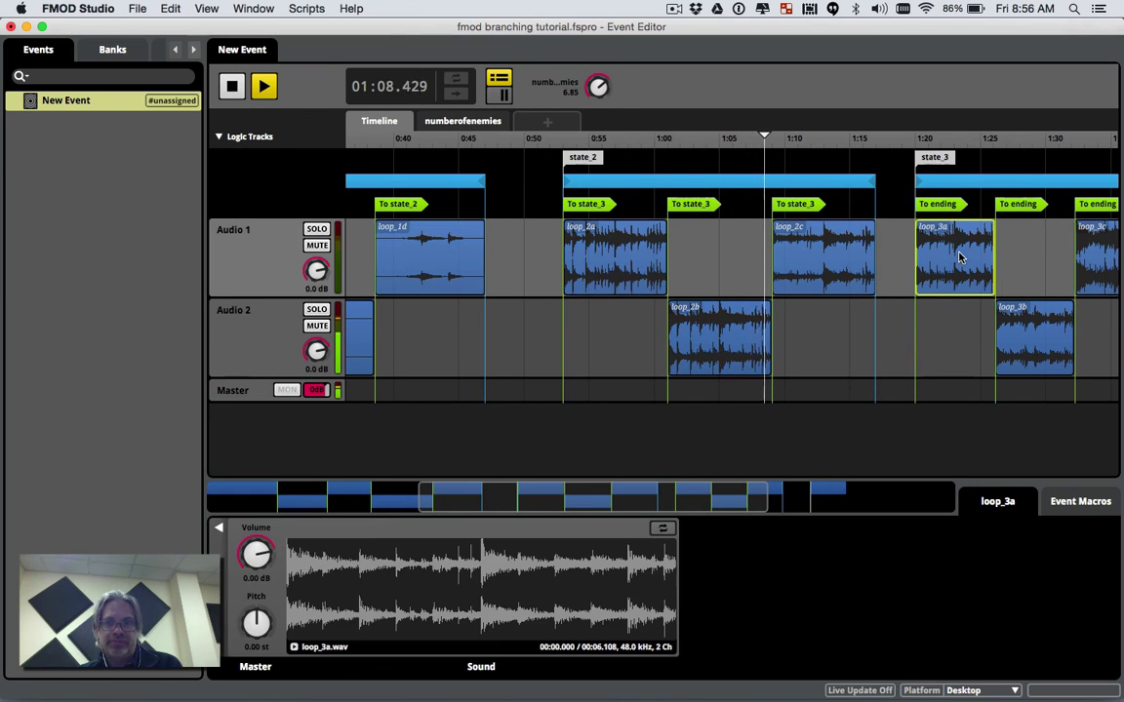
{"action": "scroll", "coordinate": [884, 198], "scroll_direction": "right", "scroll_amount": 5}
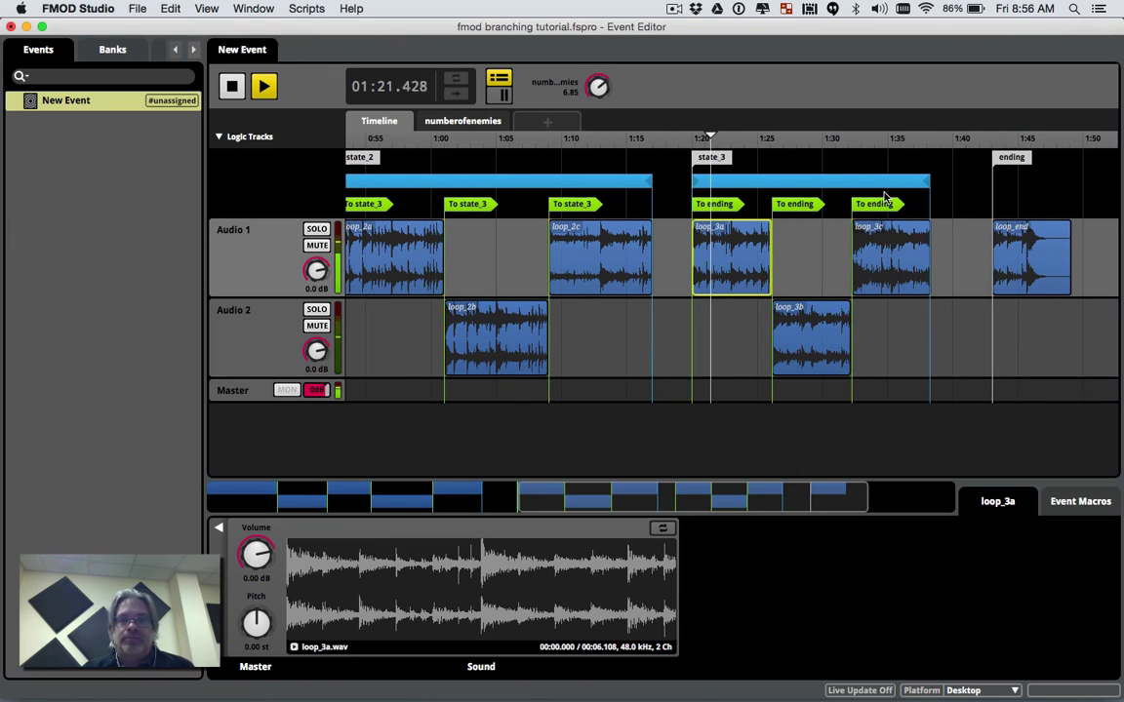
Stop playback and compare the trigger conditions of the ending transitions at the starts of loop_3a and loop_3b.
{"action": "left_click", "coordinate": [722, 205]}
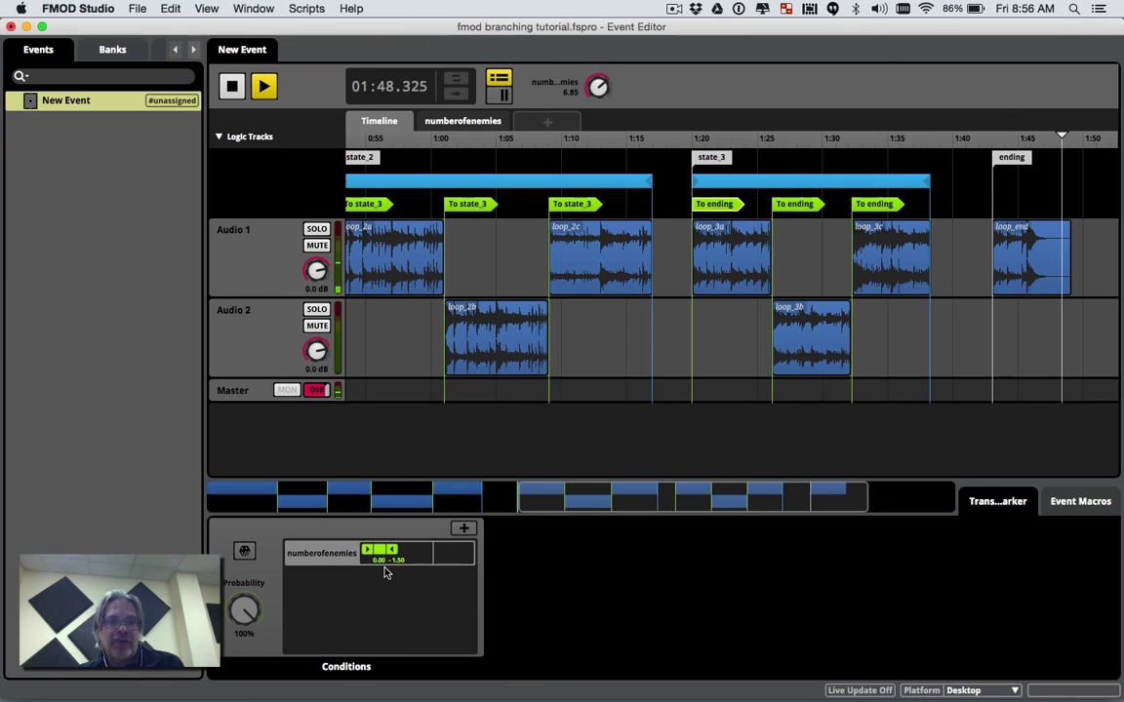
{"action": "left_click", "coordinate": [233, 86]}
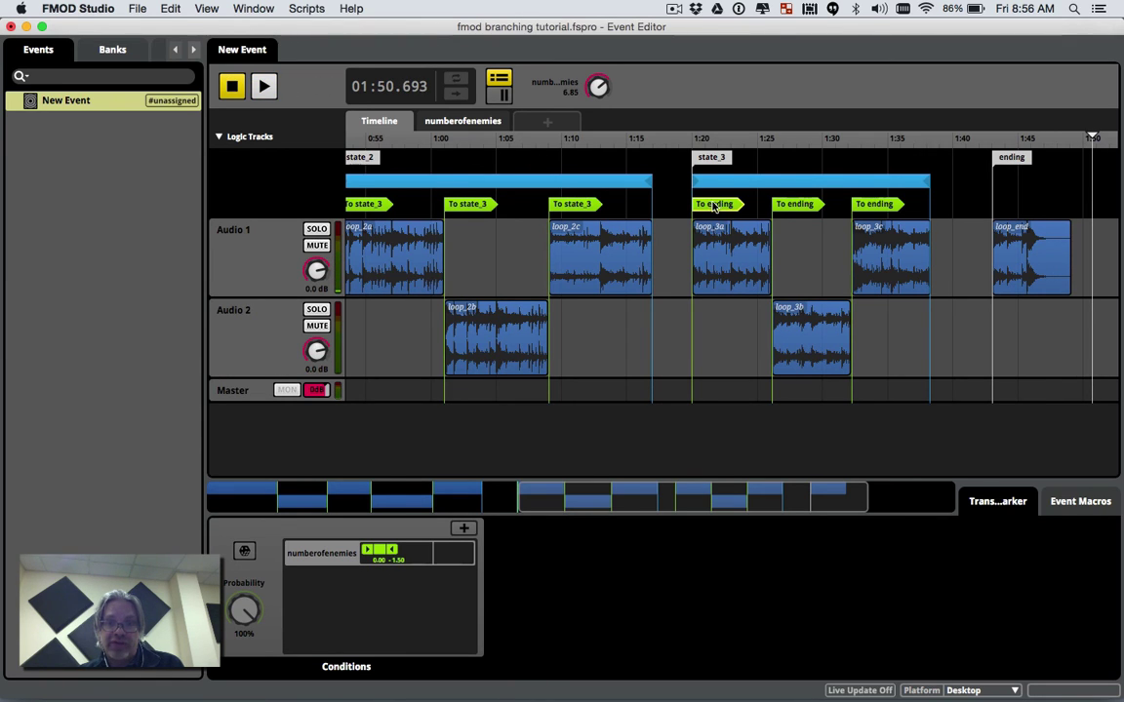
{"action": "left_click", "coordinate": [768, 206]}
{"action": "left_click", "coordinate": [739, 207]}
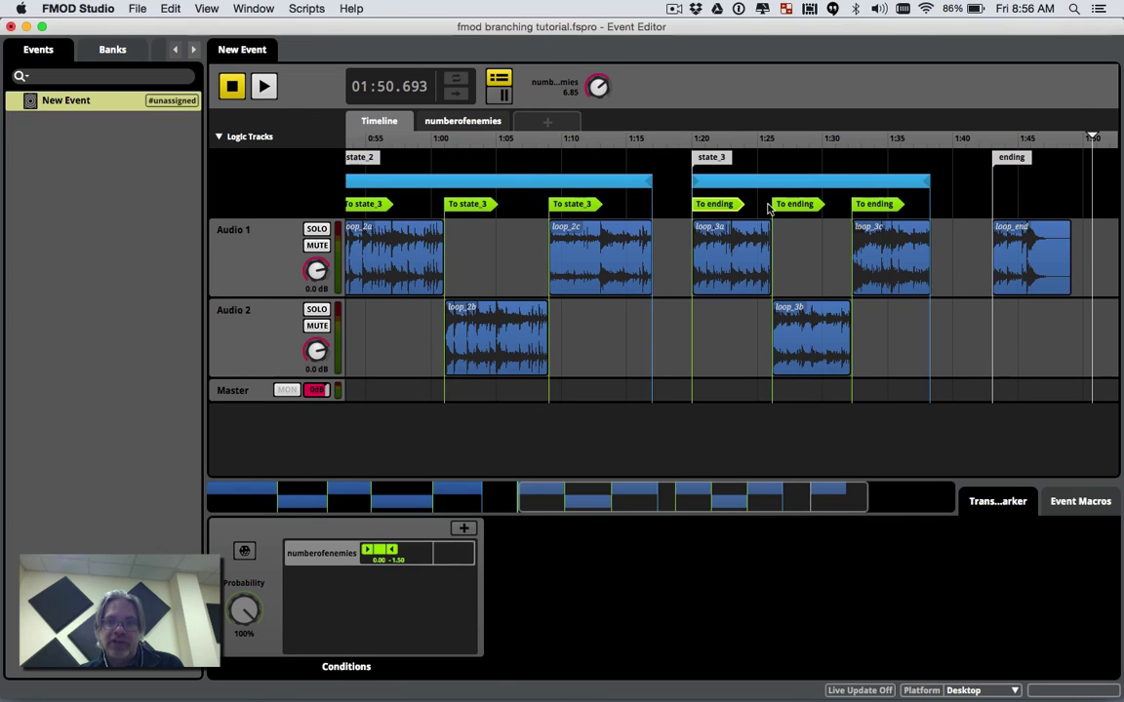
{"action": "left_click", "coordinate": [791, 205]}
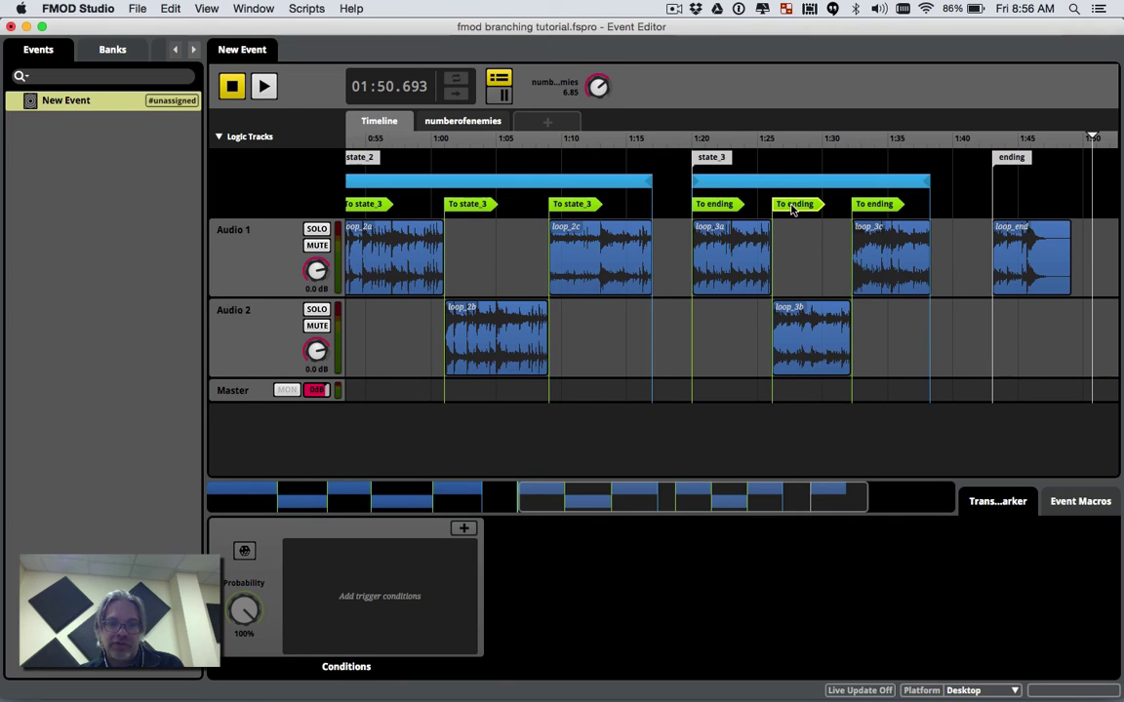
Delete the ending transitions at the starts of loop_3b and loop_3c.
{"action": "right_click", "coordinate": [791, 208]}
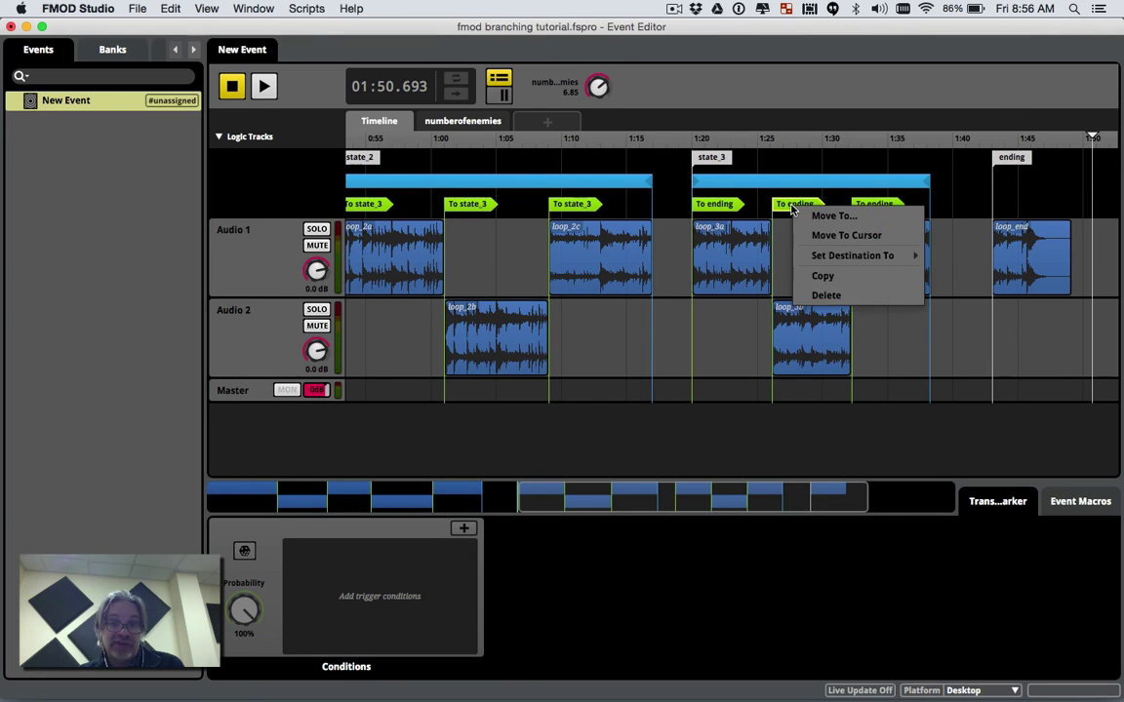
{"action": "left_click", "coordinate": [823, 293]}
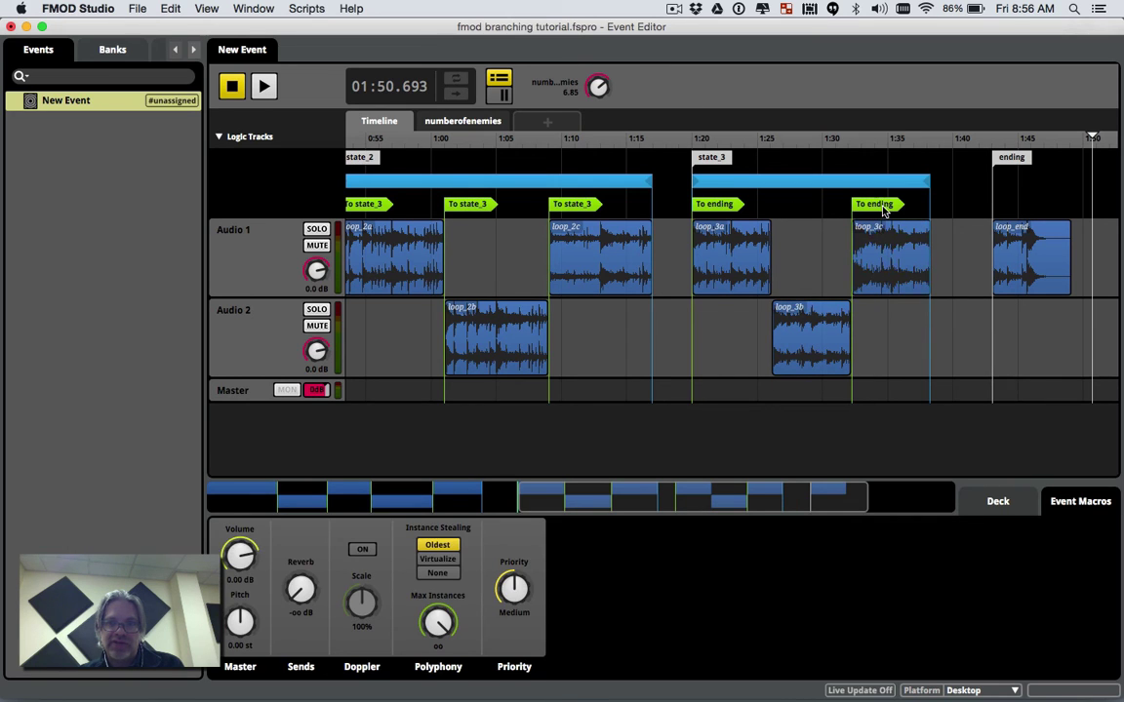
{"action": "right_click", "coordinate": [883, 210]}
{"action": "left_click", "coordinate": [906, 294]}
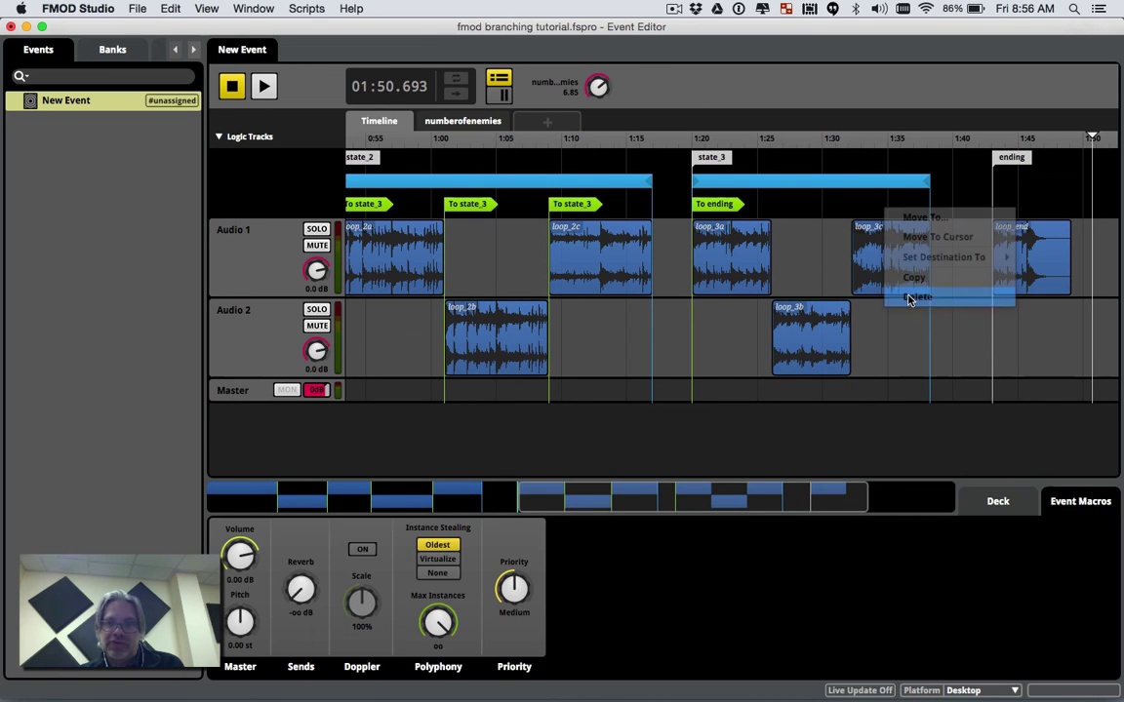
Copy the conditioned ending transition at loop_3a and paste duplicates aligned with the starts of loop_3b and loop_3c.
{"action": "left_click", "coordinate": [738, 208]}
{"action": "right_click", "coordinate": [740, 208]}
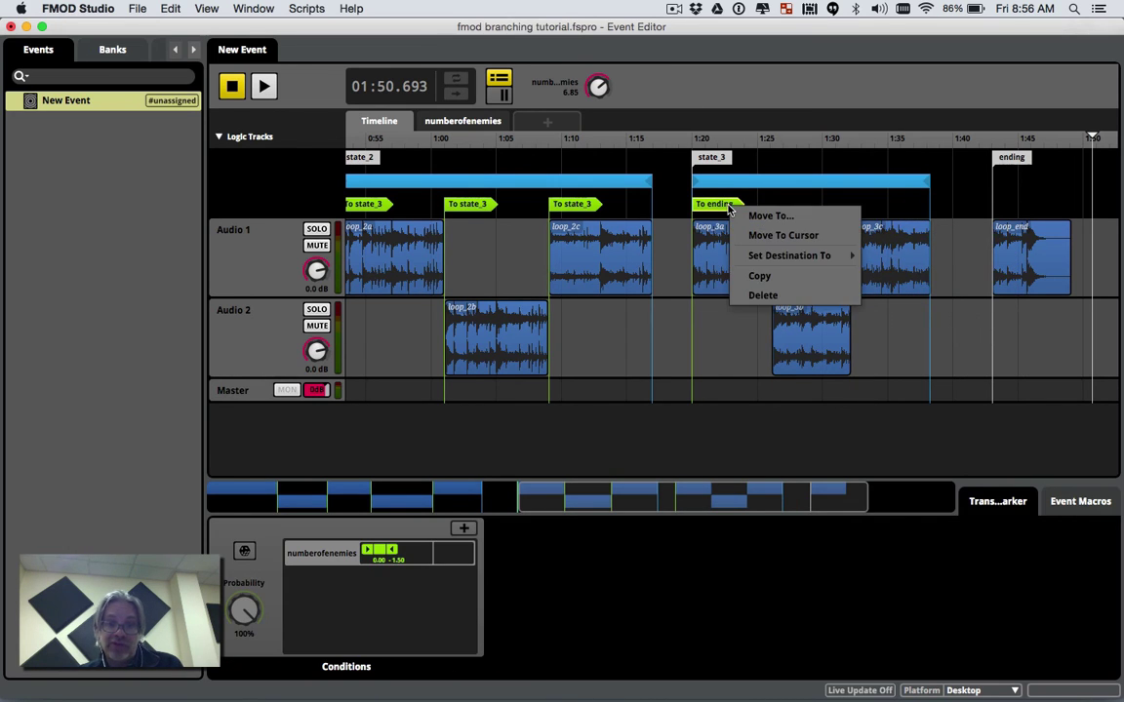
{"action": "left_click", "coordinate": [759, 280]}
{"action": "right_click", "coordinate": [781, 211]}
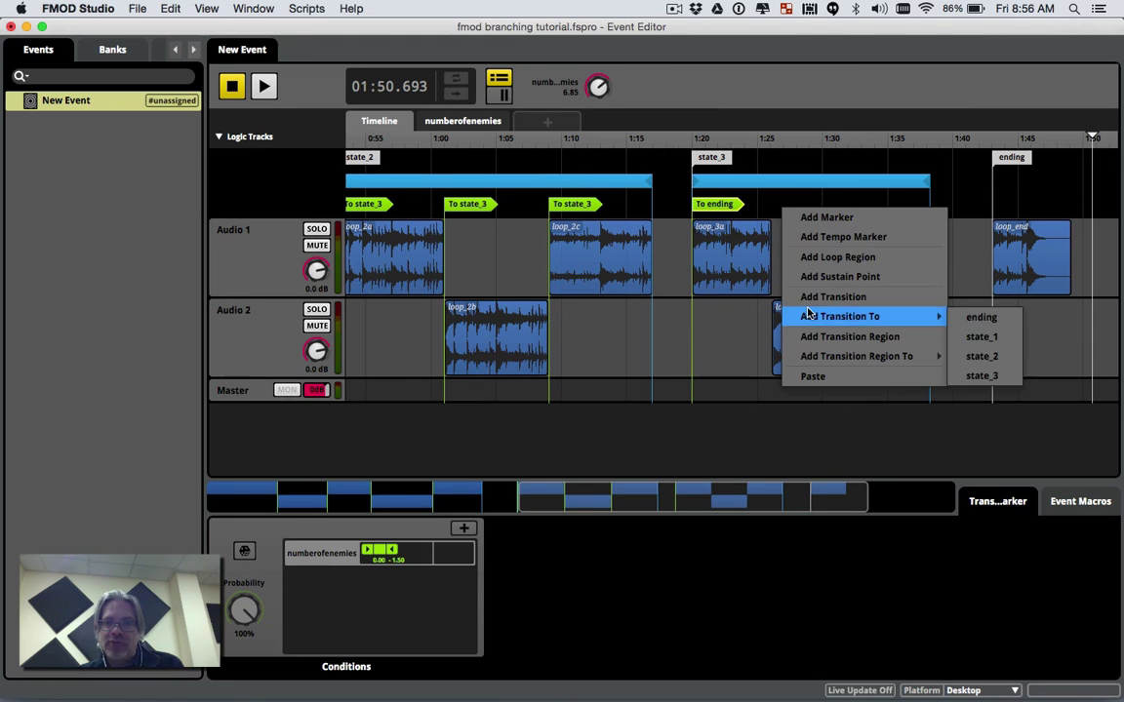
{"action": "left_click", "coordinate": [810, 374]}
{"action": "left_click_drag", "start_coordinate": [820, 205], "coordinate": [807, 207]}
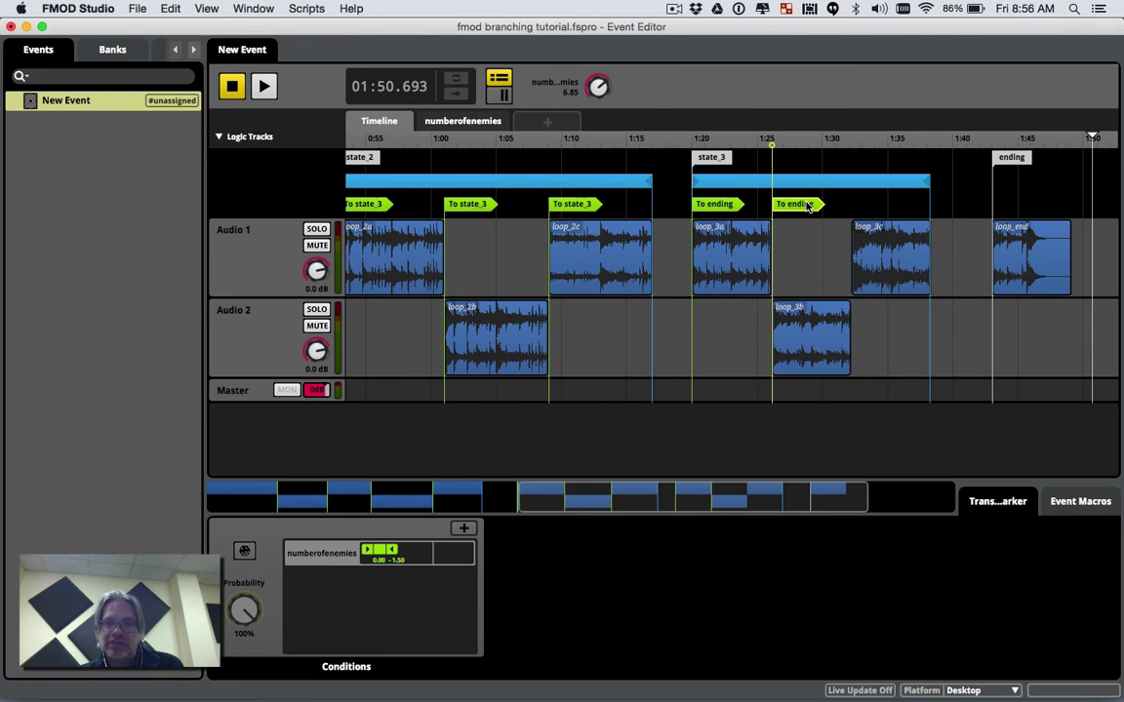
{"action": "right_click", "coordinate": [855, 203]}
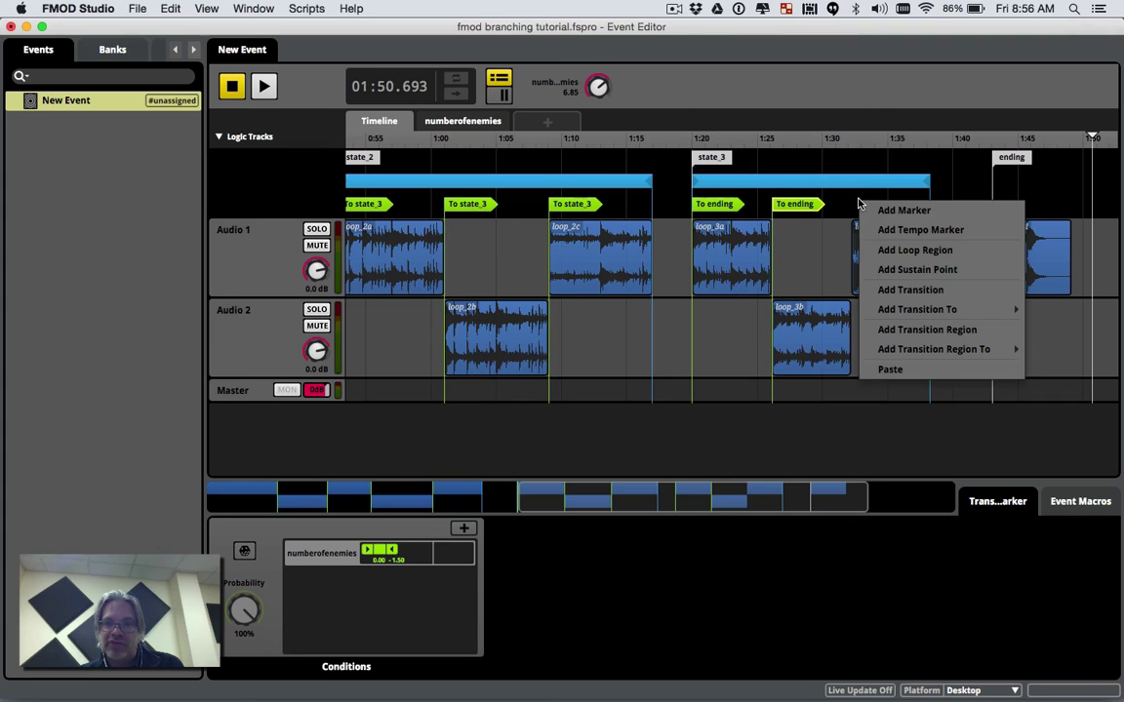
{"action": "left_click", "coordinate": [893, 368]}
{"action": "left_click_drag", "start_coordinate": [880, 215], "coordinate": [870, 213]}
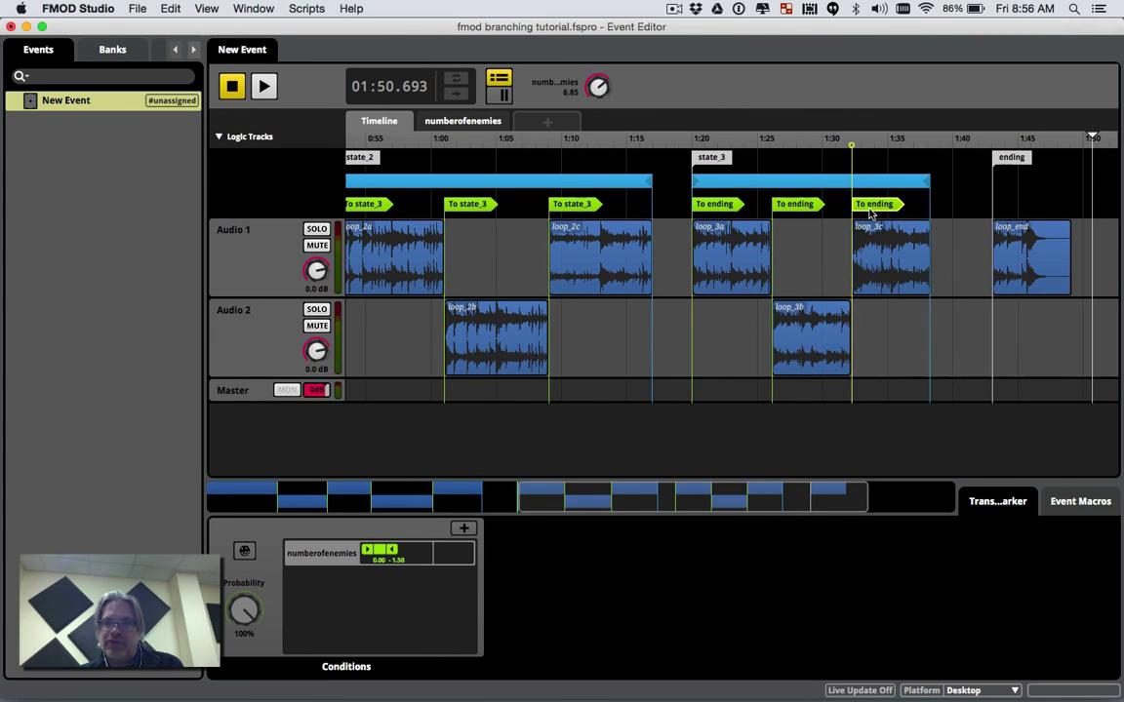
Play from just before state_3, lower numberofenemies to 0 to test the transition to ending, and stop playback.
{"action": "left_click", "coordinate": [674, 138]}
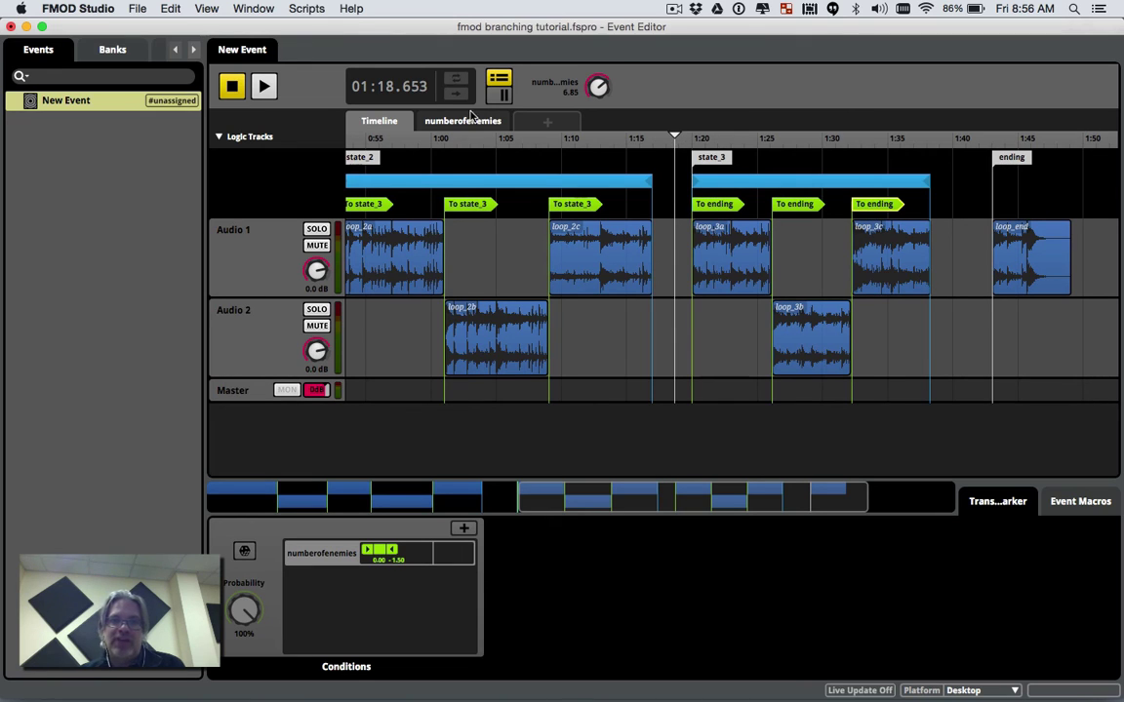
{"action": "left_click", "coordinate": [265, 86]}
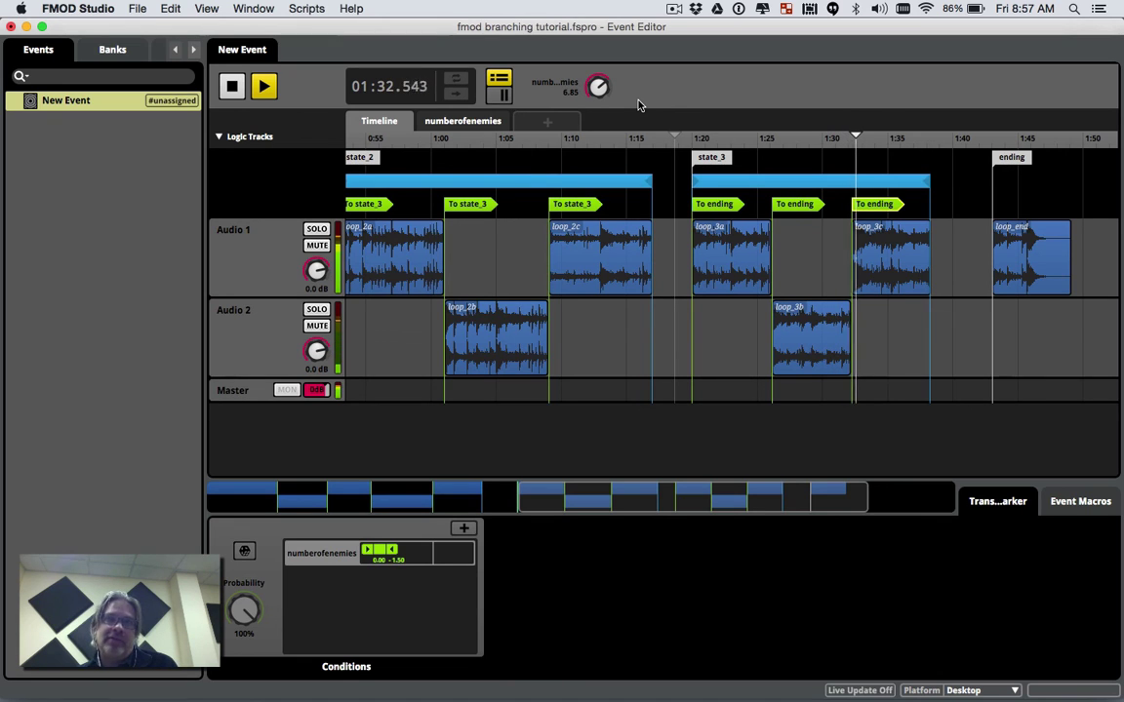
{"action": "left_click_drag", "start_coordinate": [598, 87], "coordinate": [593, 186]}
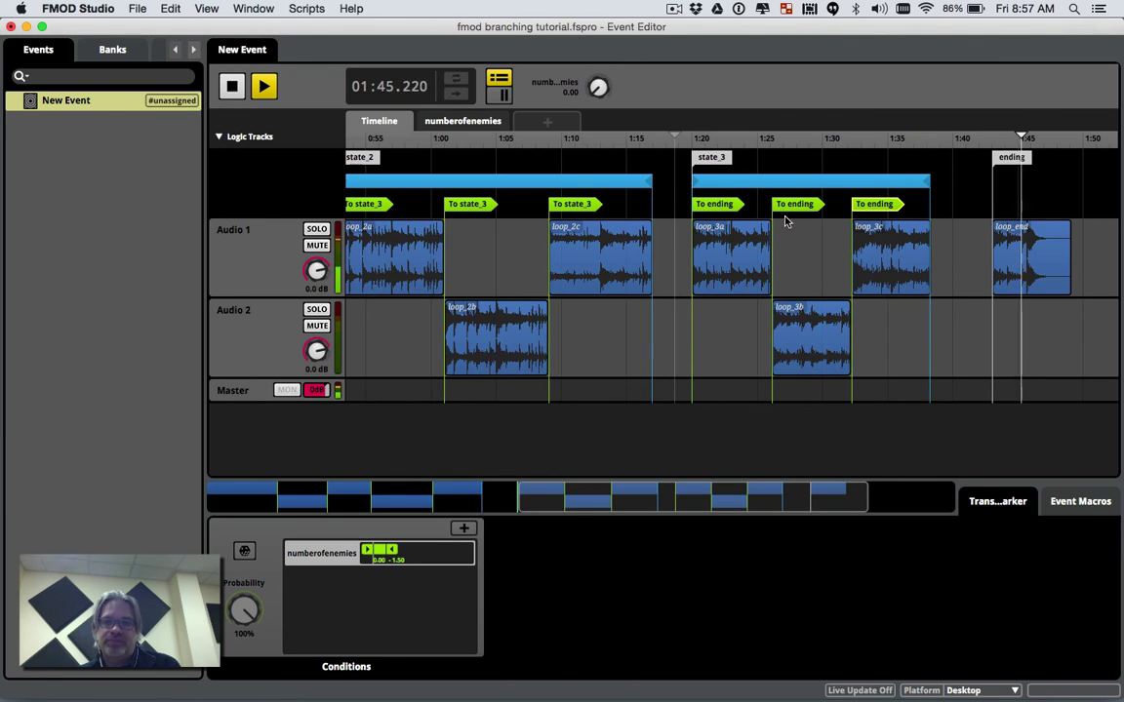
{"action": "left_click", "coordinate": [233, 88]}
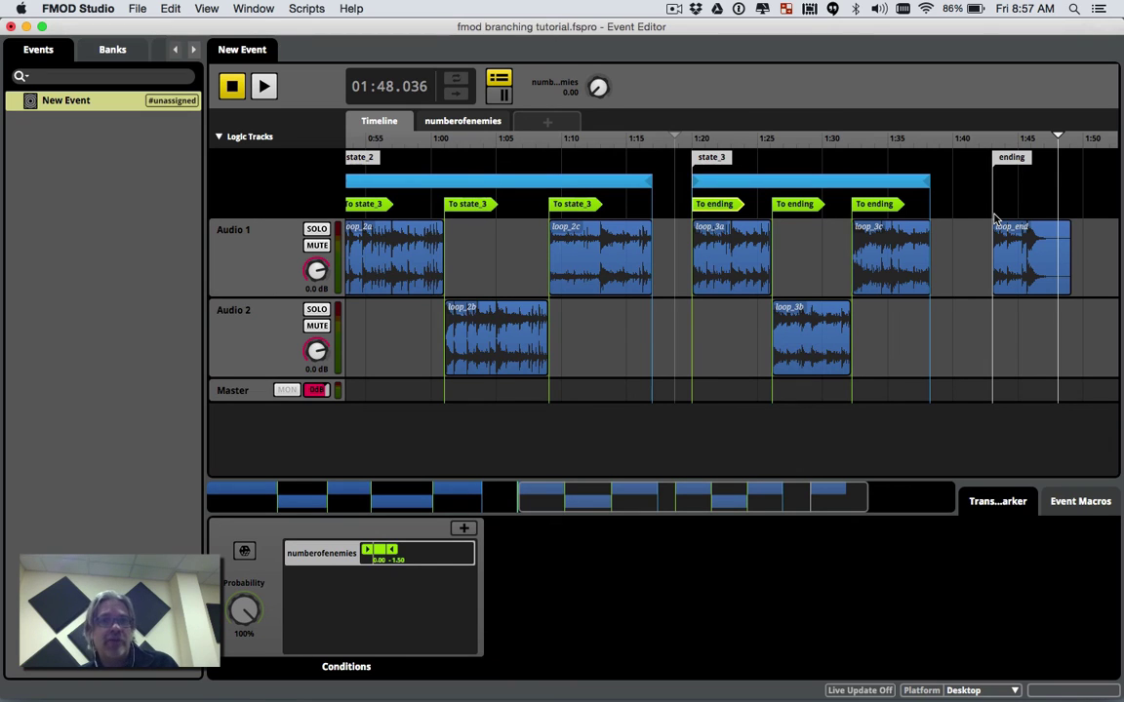
{"action": "left_click", "coordinate": [672, 7]}
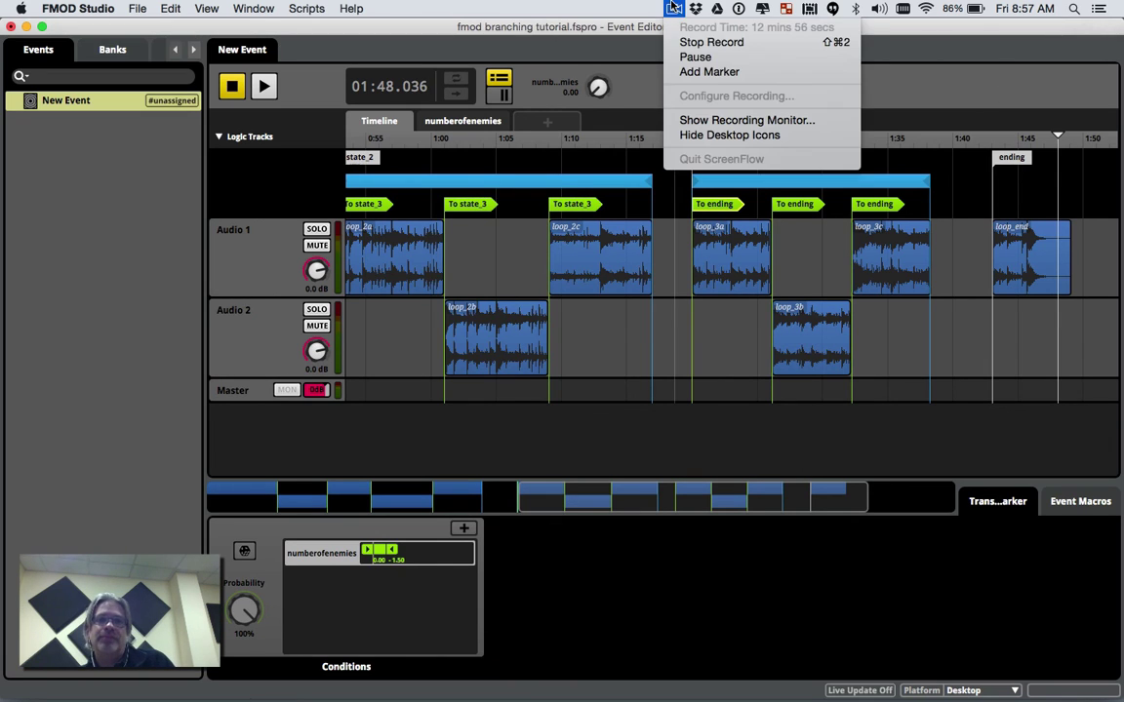